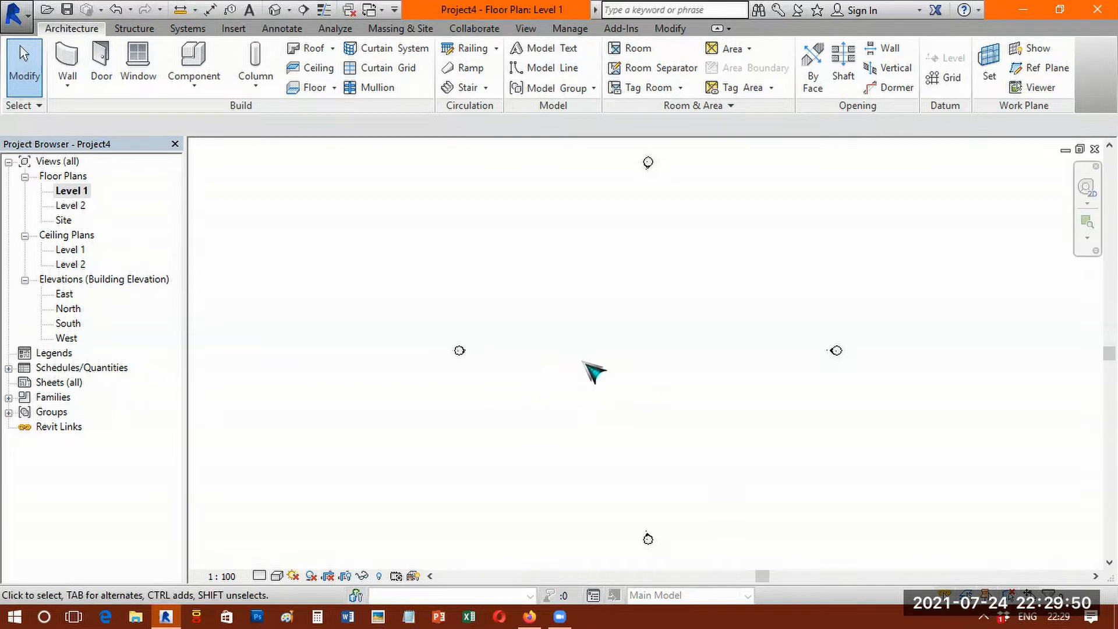
# - Check the project's length unit format in the Project Units settings and accept them
pyautogui.click(581, 33)
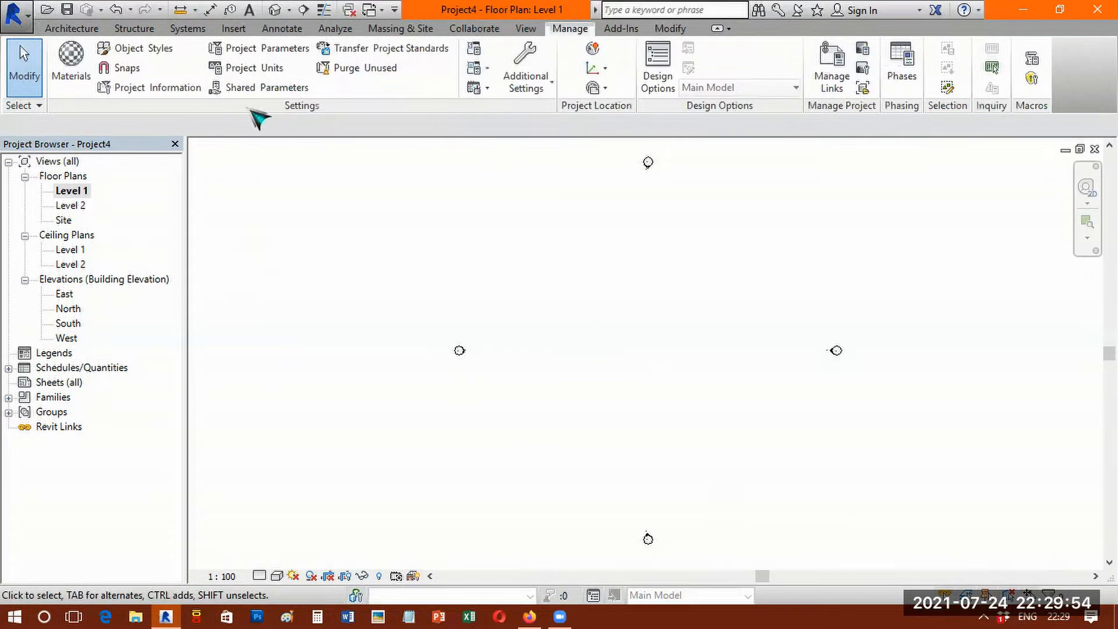
pyautogui.click(258, 68)
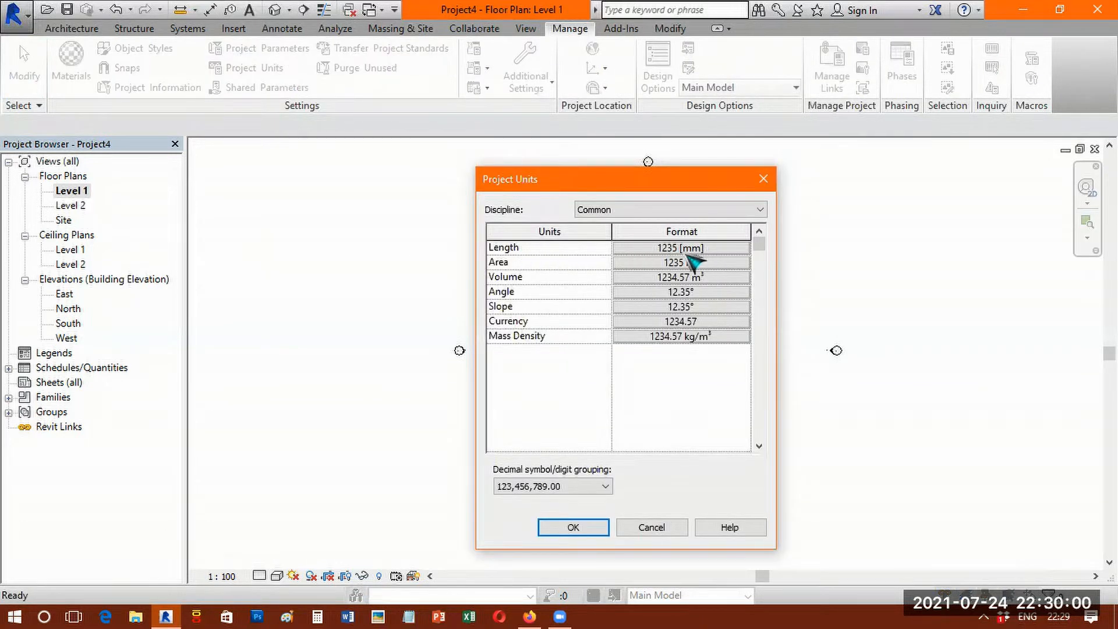
pyautogui.click(588, 529)
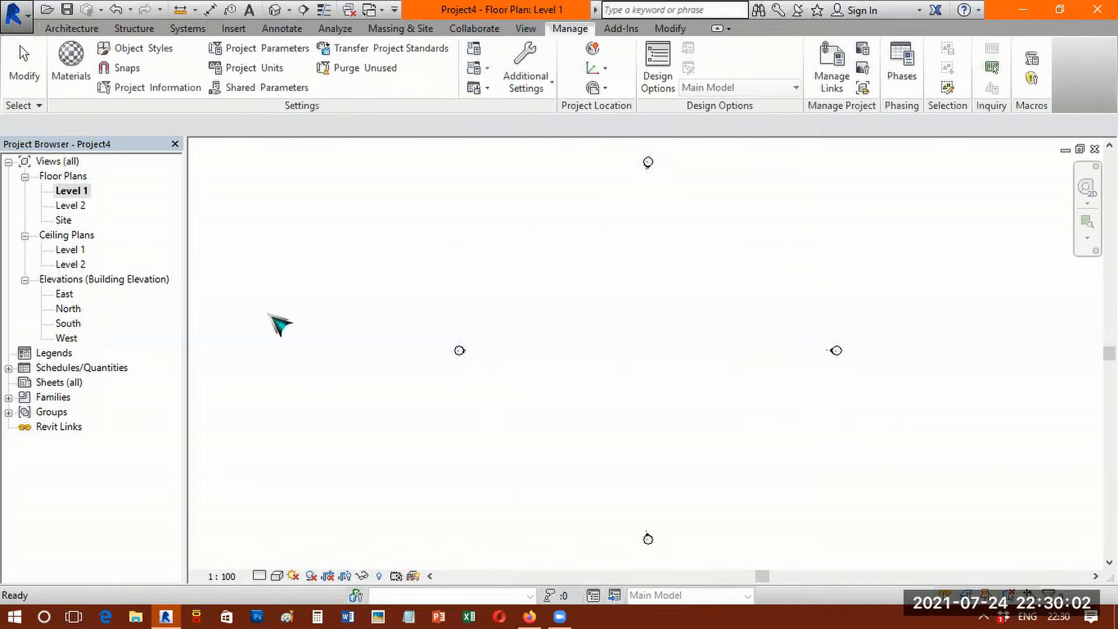
# - Draw one straight vertical wall about 10000 mm long on the Level 1 plan, between the elevation markers
pyautogui.click(85, 32)
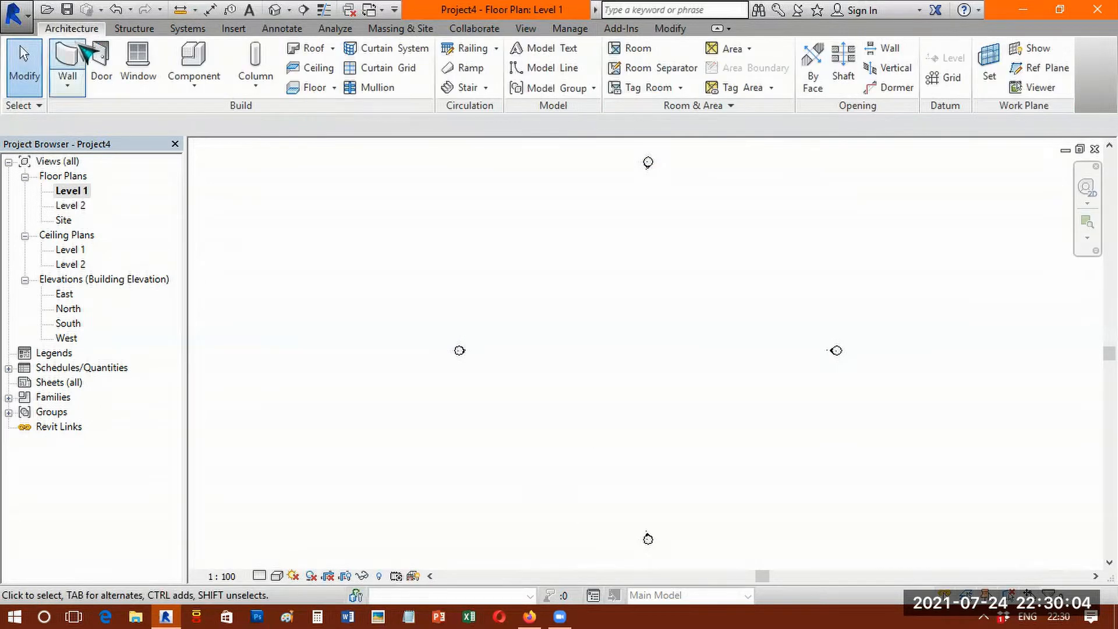
pyautogui.click(69, 59)
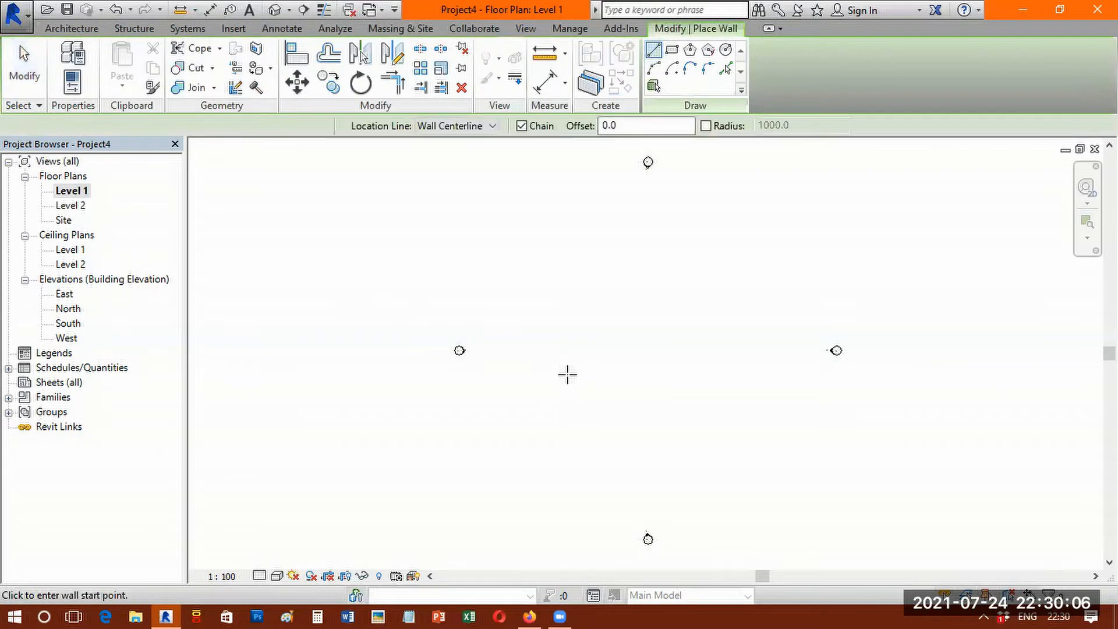
pyautogui.click(567, 389)
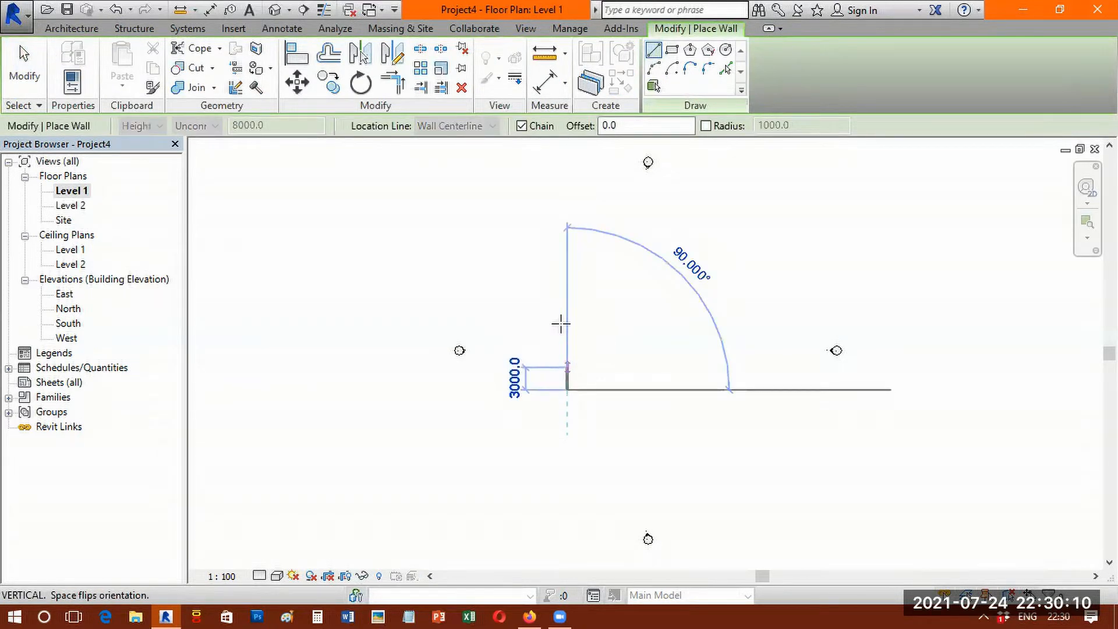
pyautogui.click(751, 316)
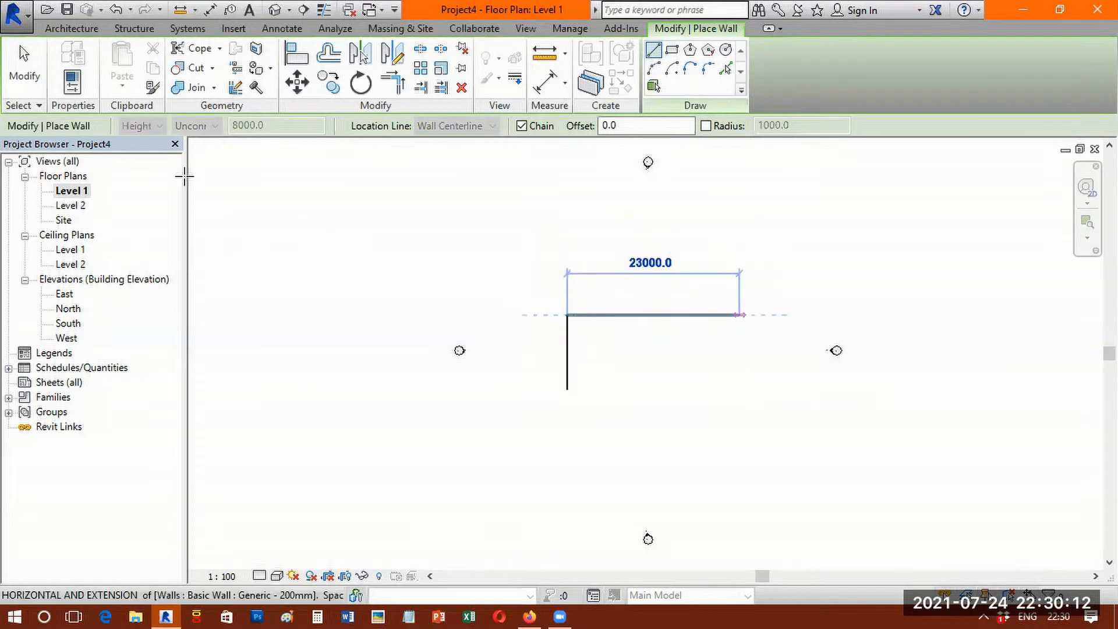
pyautogui.click(24, 64)
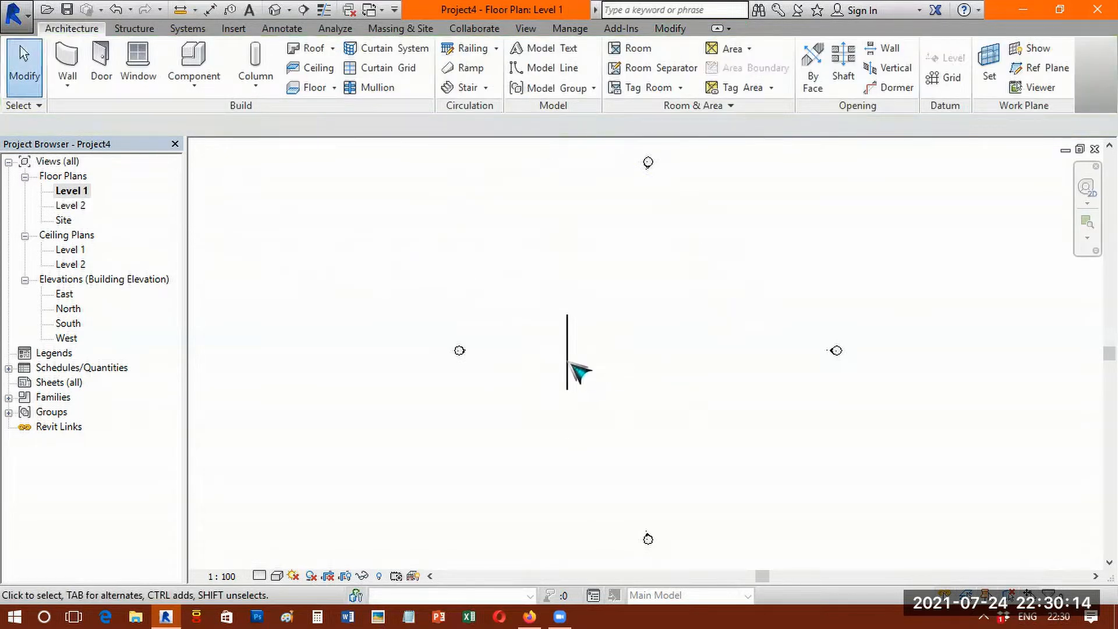
# - In the 3D view, set the wall's unconnected height to 3000 mm
pyautogui.scroll(5, 577, 379)
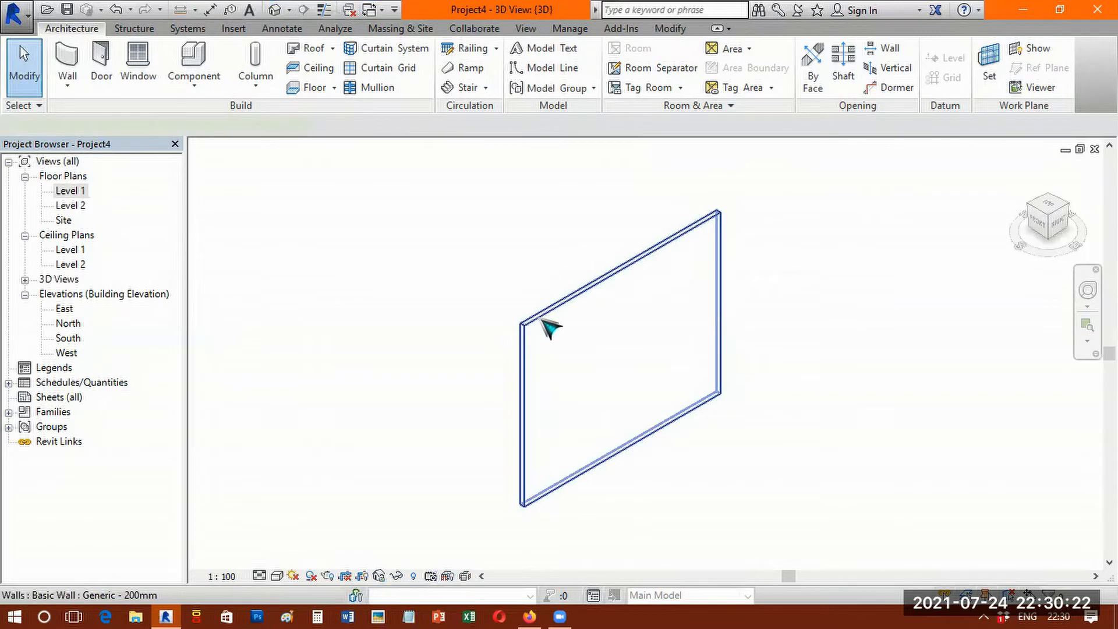
pyautogui.click(79, 84)
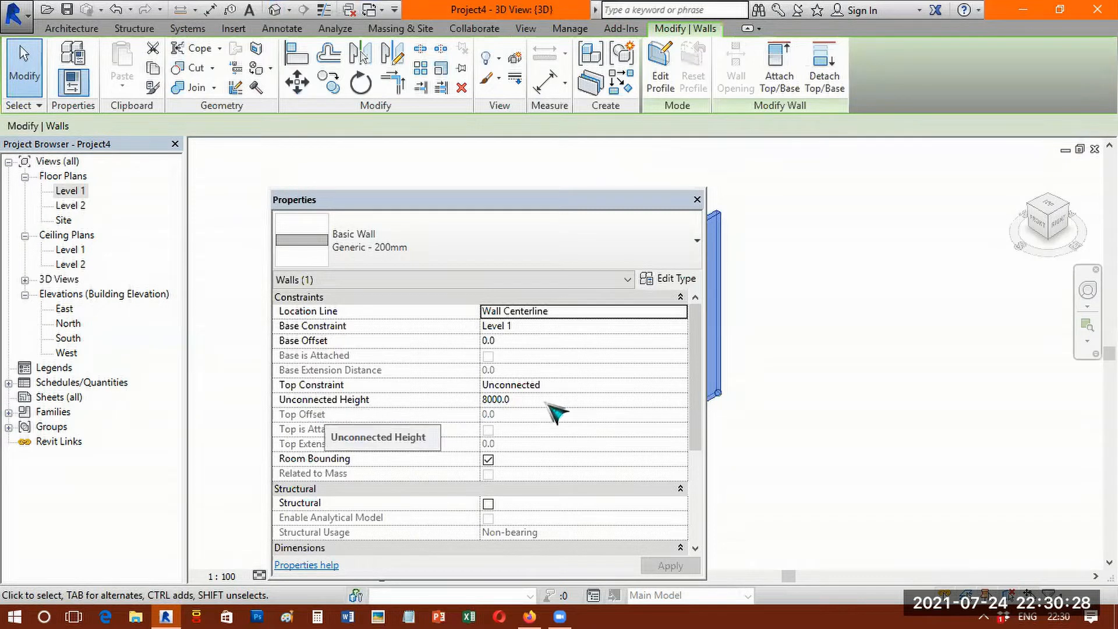
pyautogui.click(541, 402)
pyautogui.write('300')
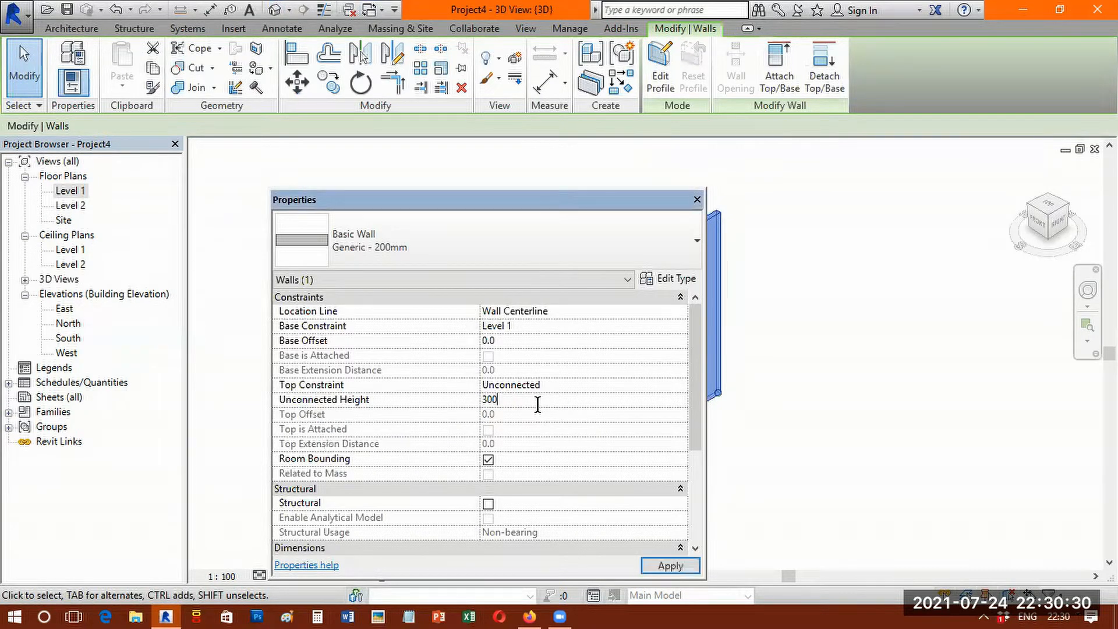
pyautogui.click(684, 570)
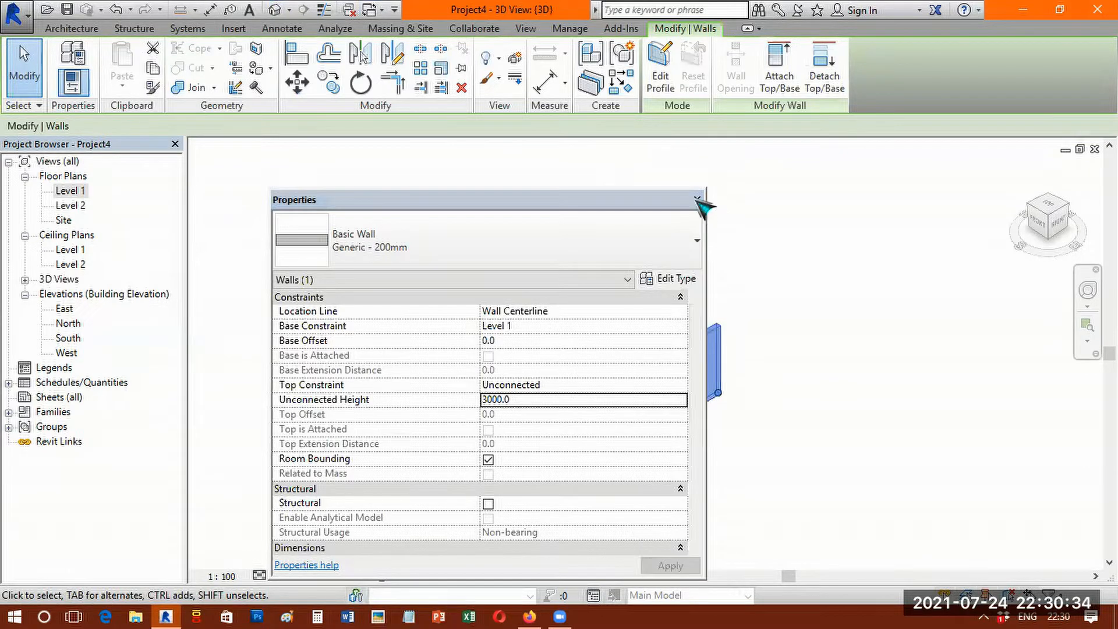
pyautogui.press('Escape')
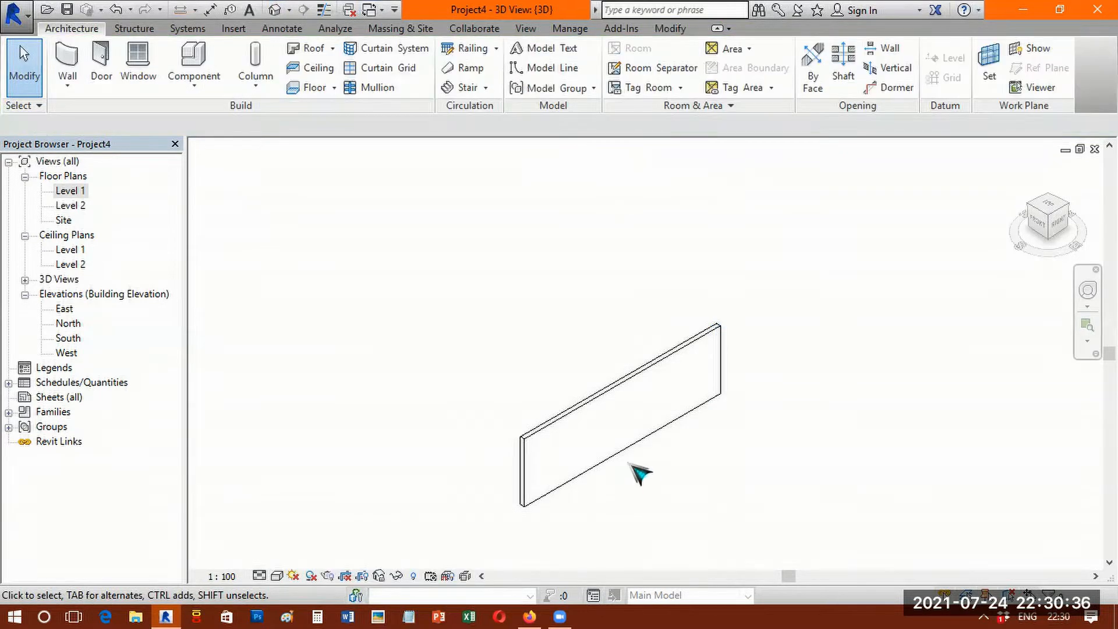
# - Copy the wall sideways about 5100 mm to make a second wall parallel to it
pyautogui.scroll(2, 610, 441)
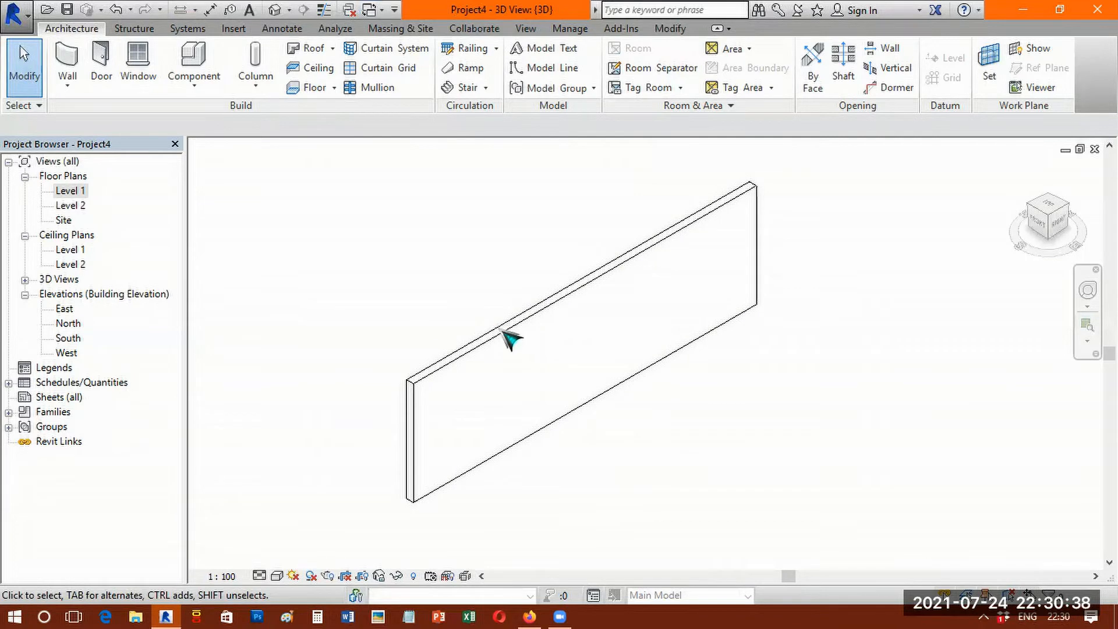
pyautogui.click(474, 320)
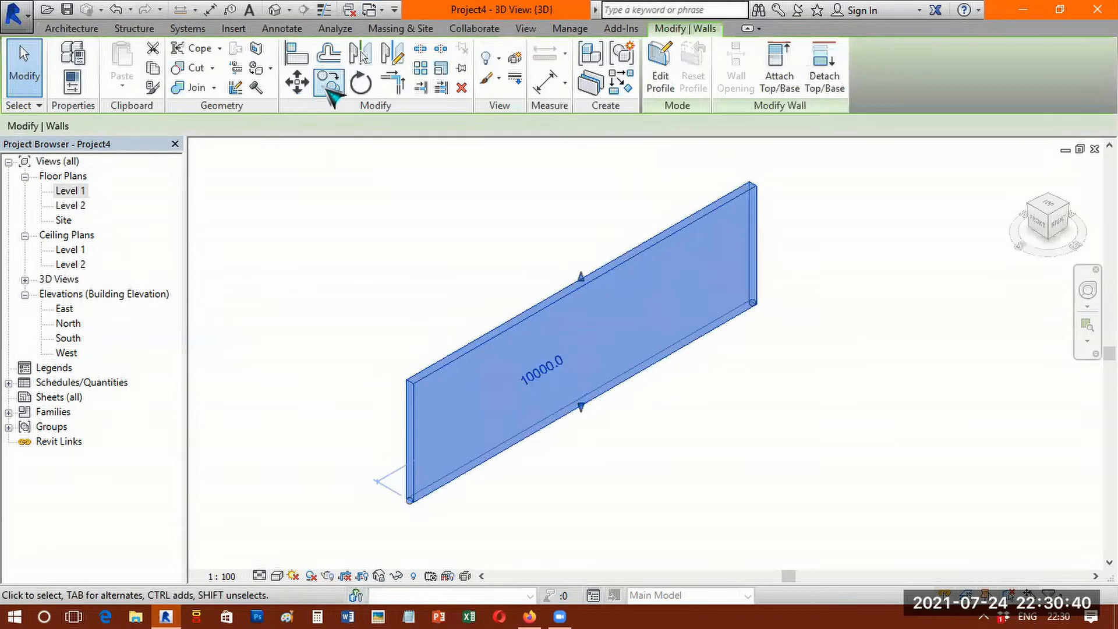
pyautogui.press('c')
pyautogui.press('o')
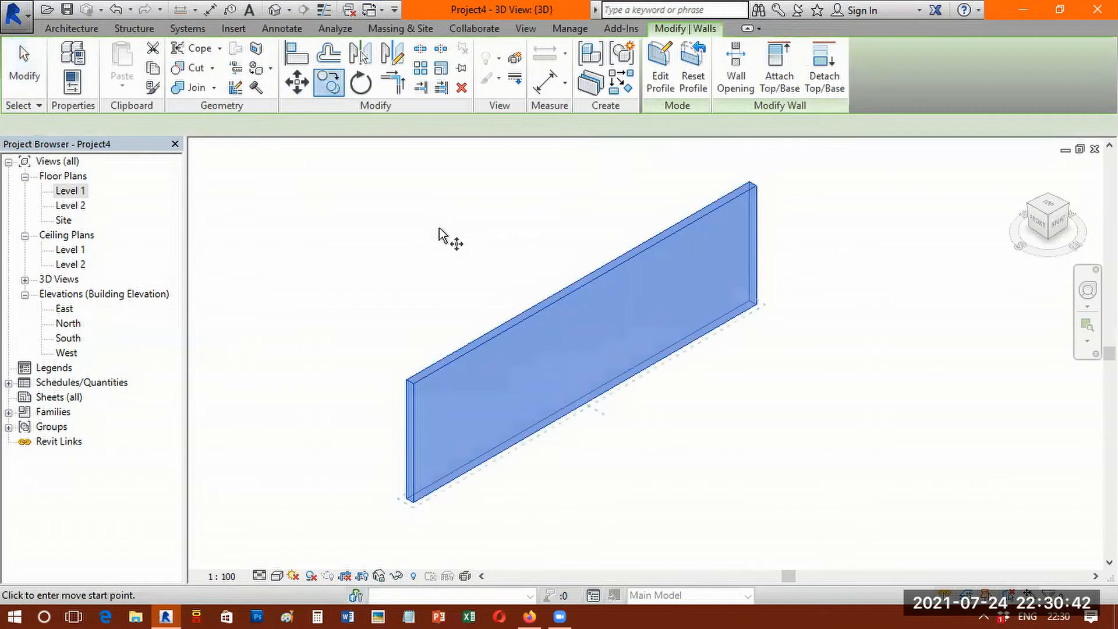
pyautogui.scroll(-2, 366, 252)
pyautogui.click(423, 436)
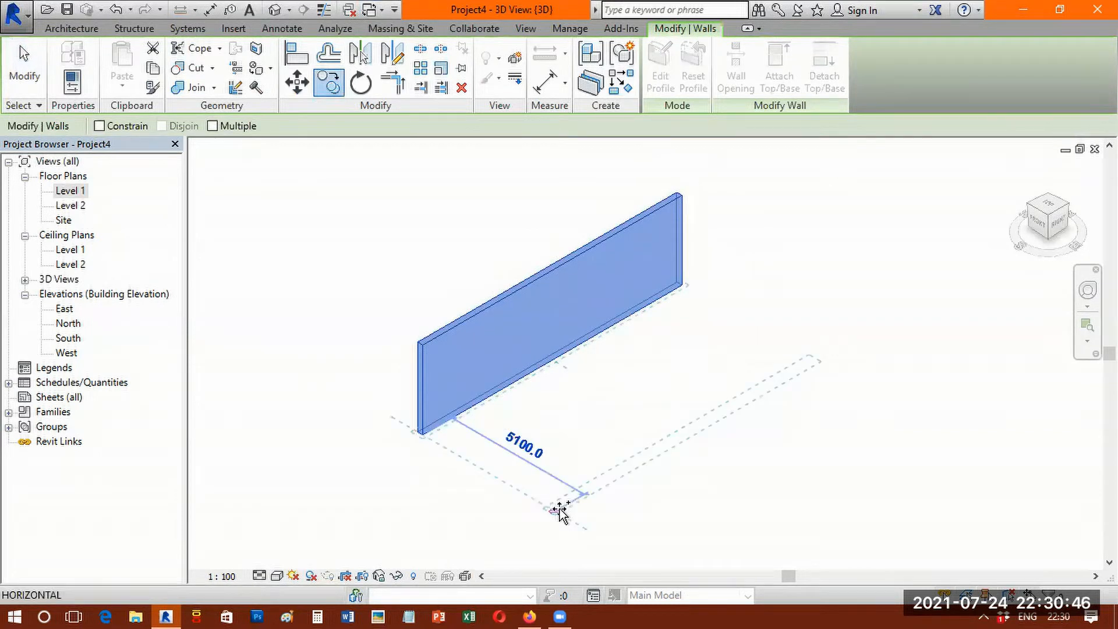
pyautogui.click(678, 316)
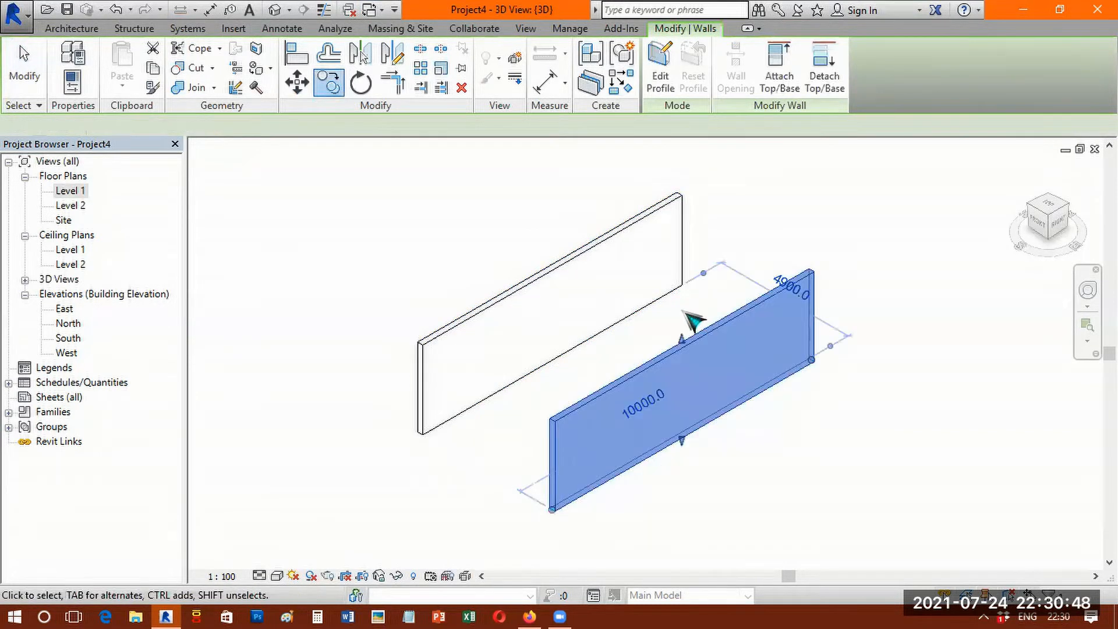
pyautogui.press('Escape')
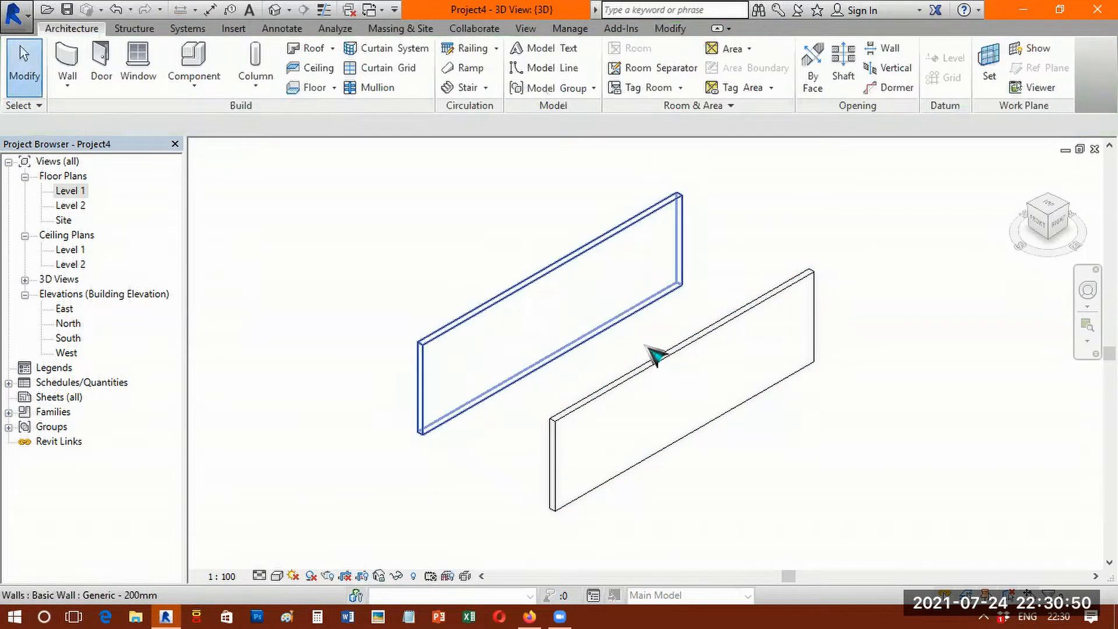
# - Display the two walls in the 3D view with the Shaded visual style
pyautogui.scroll(1, 690, 319)
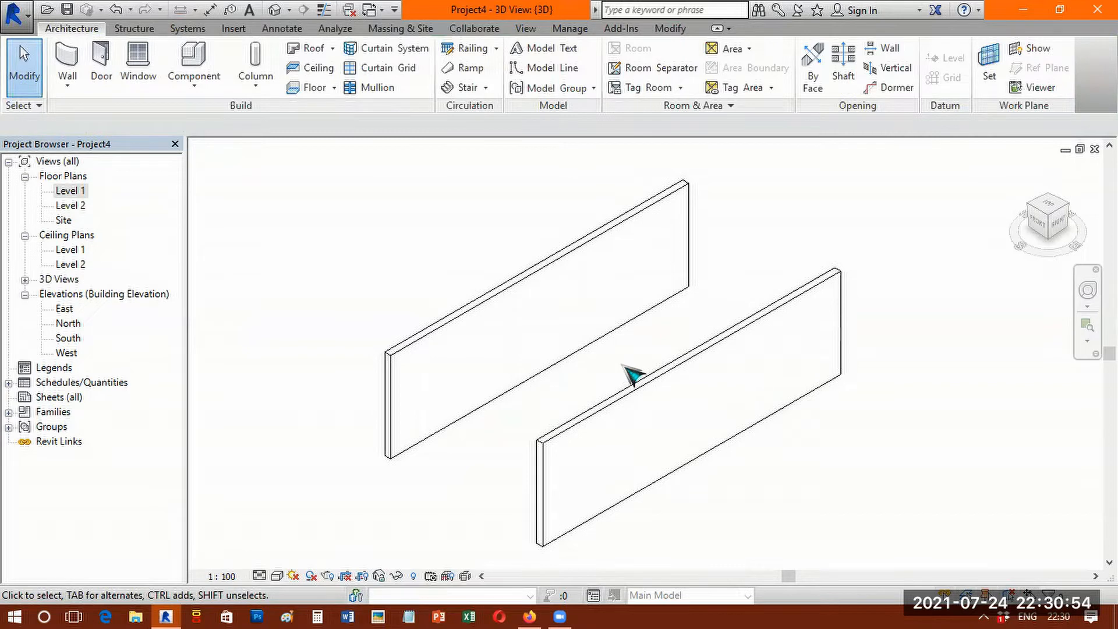
pyautogui.press('s')
pyautogui.press('d')
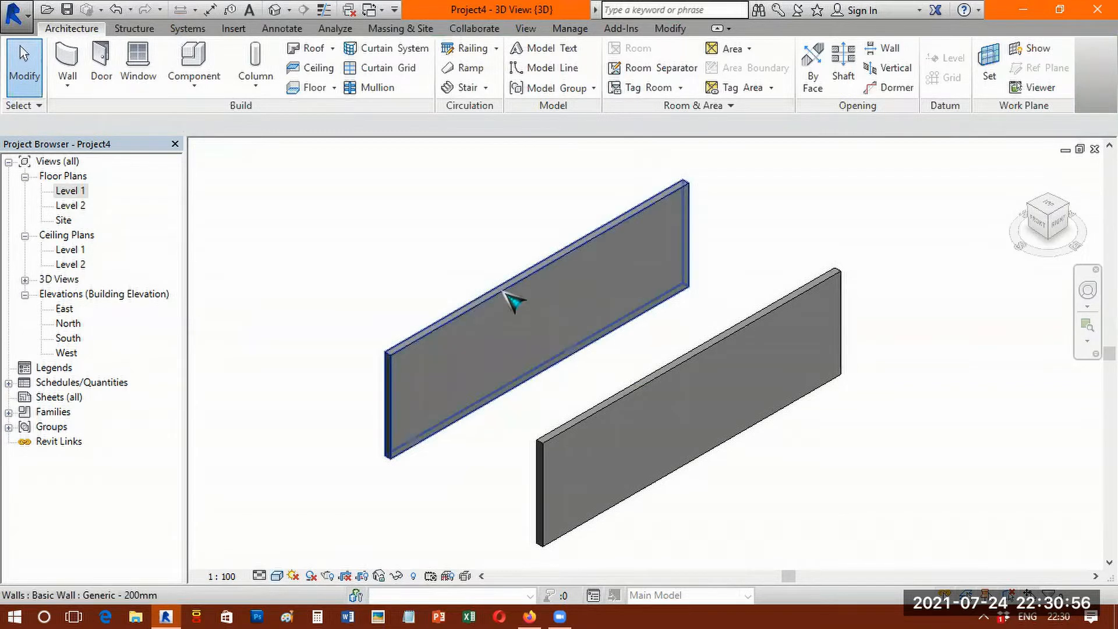
# - Duplicate the original wall's Generic - 200mm type under the name "first wall"
pyautogui.click(513, 300)
pyautogui.rightClick(504, 293)
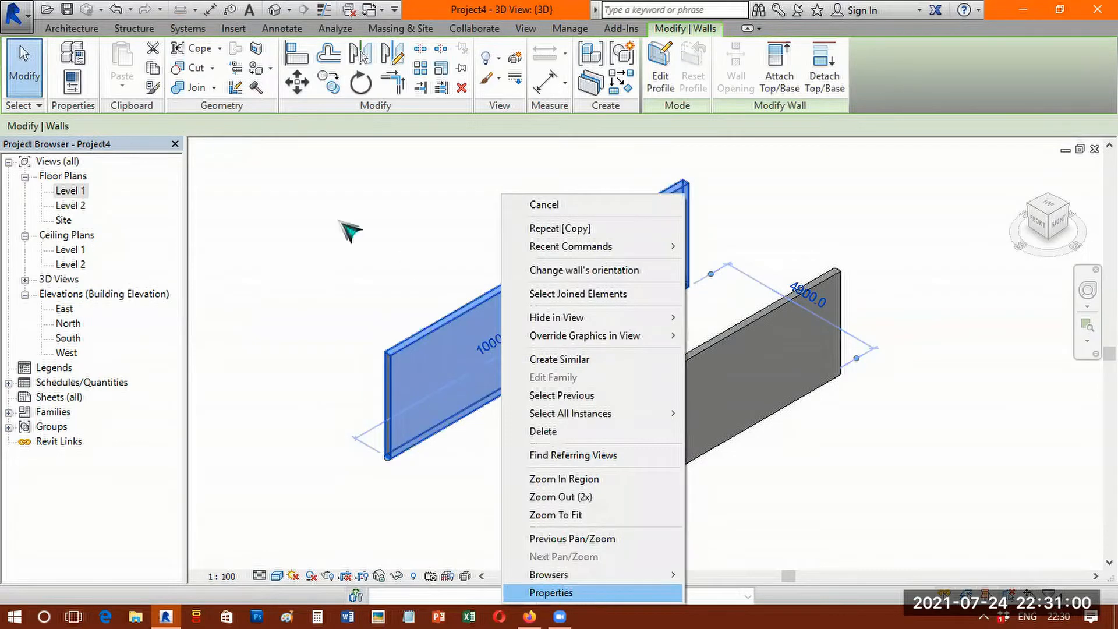
pyautogui.click(478, 302)
pyautogui.rightClick(481, 304)
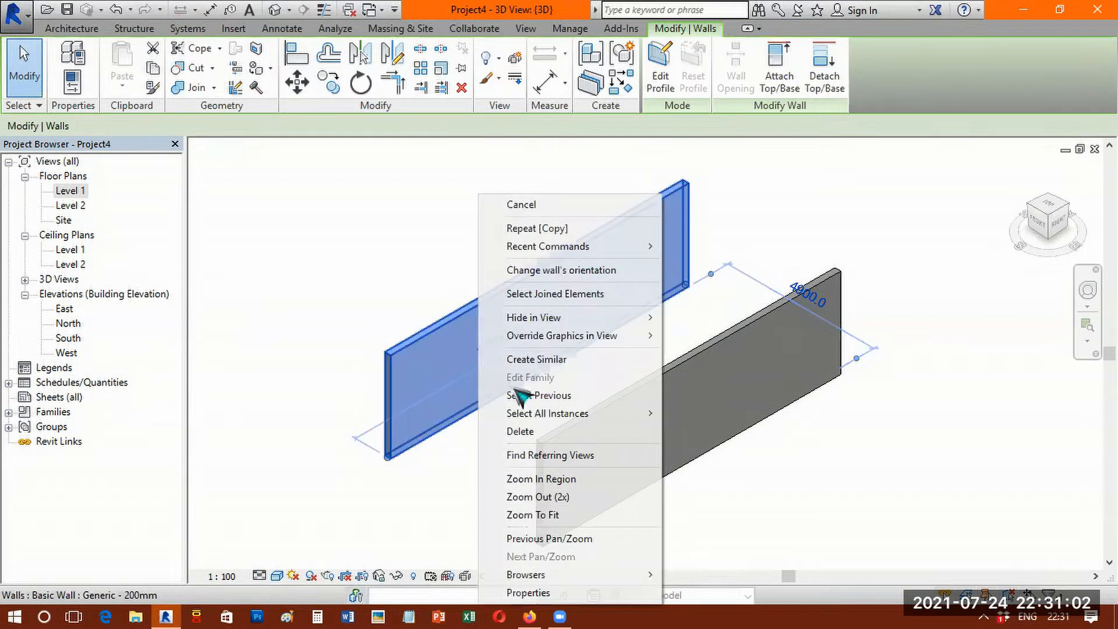
pyautogui.click(447, 330)
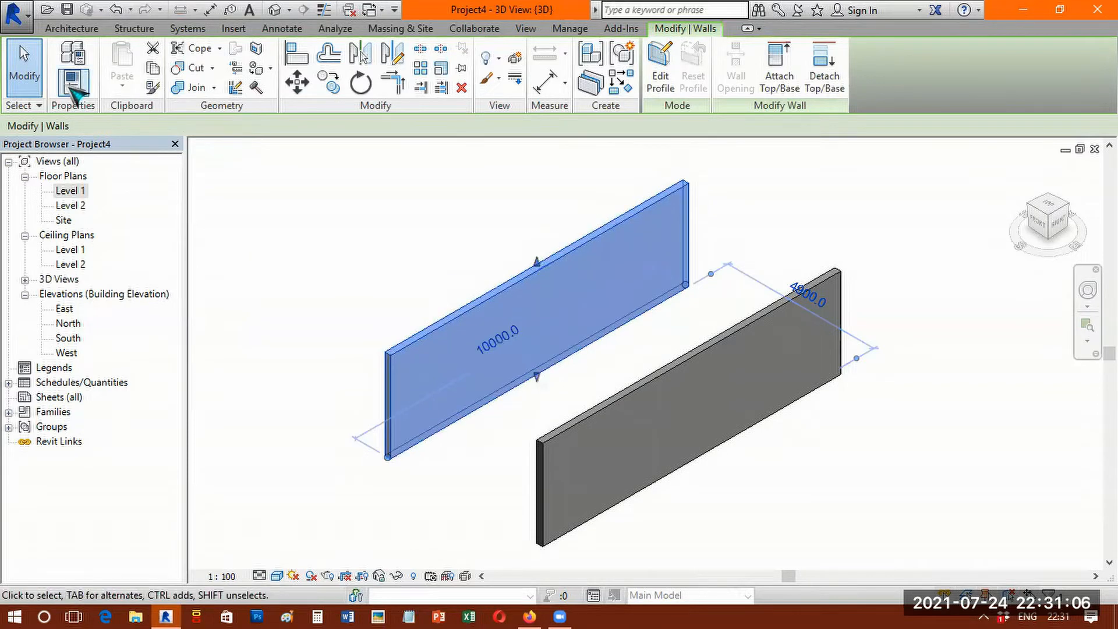
pyautogui.click(71, 87)
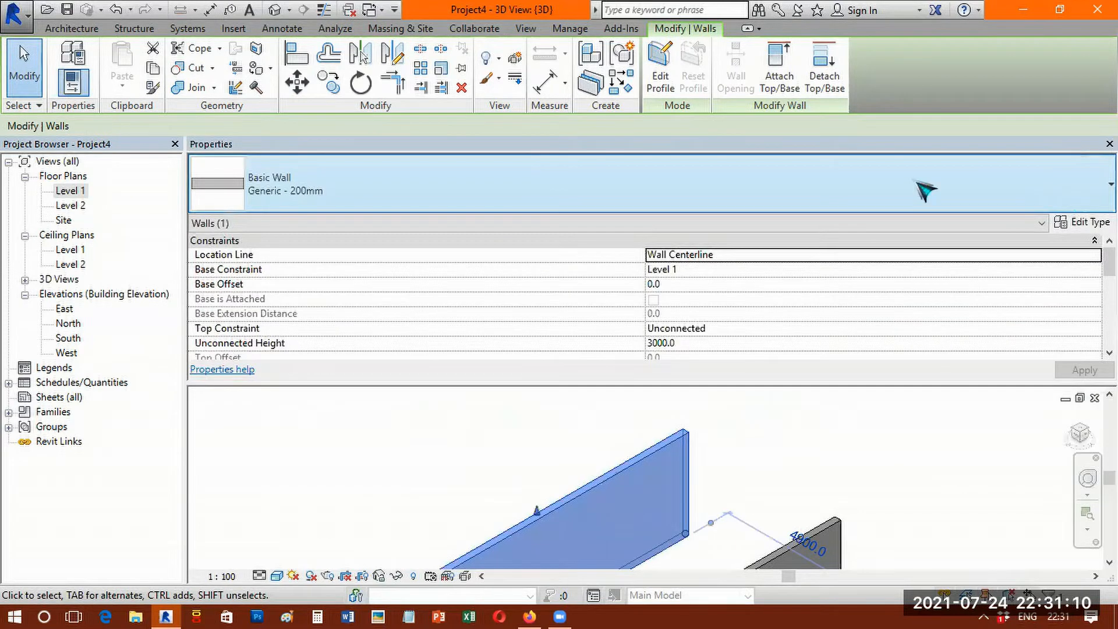
pyautogui.moveTo(885, 240); pyautogui.dragTo(1061, 286)
pyautogui.click(1054, 275)
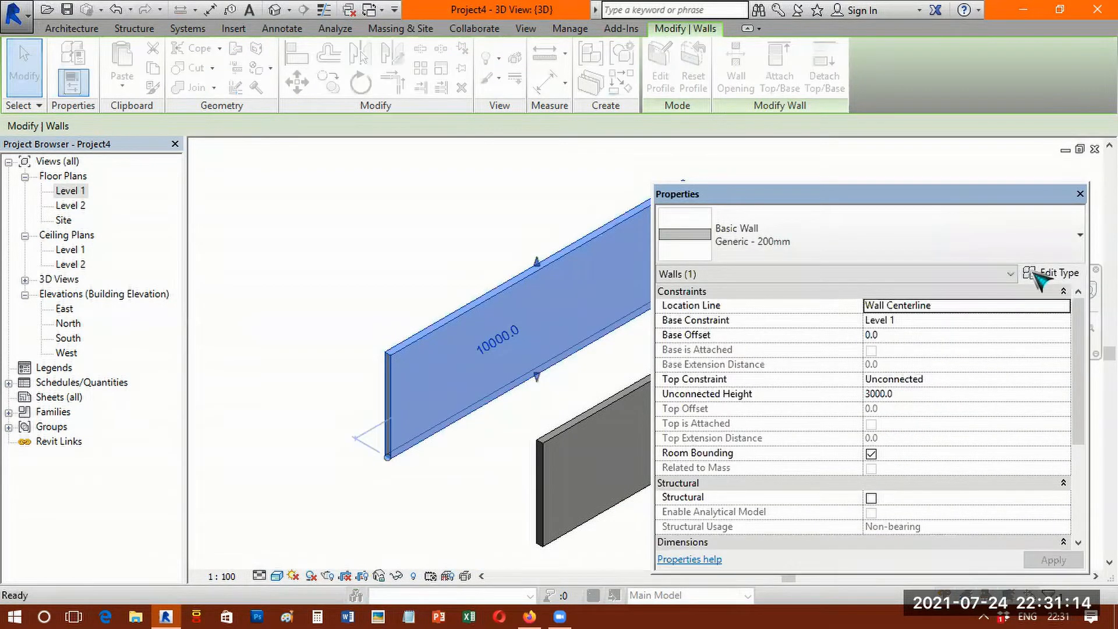
pyautogui.moveTo(464, 109); pyautogui.dragTo(797, 108)
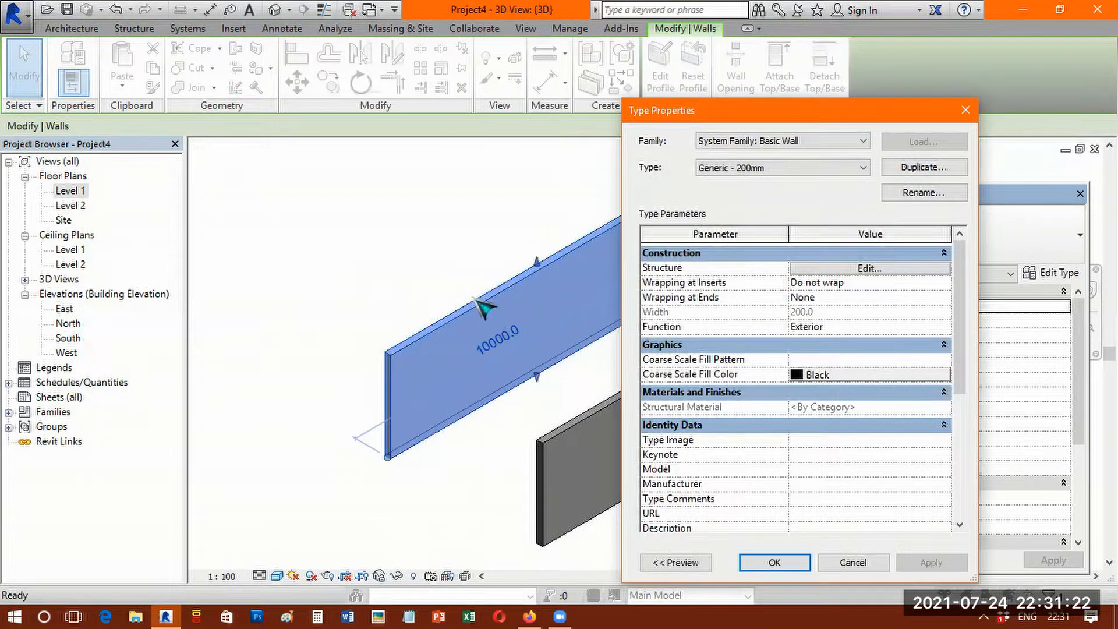
pyautogui.click(925, 168)
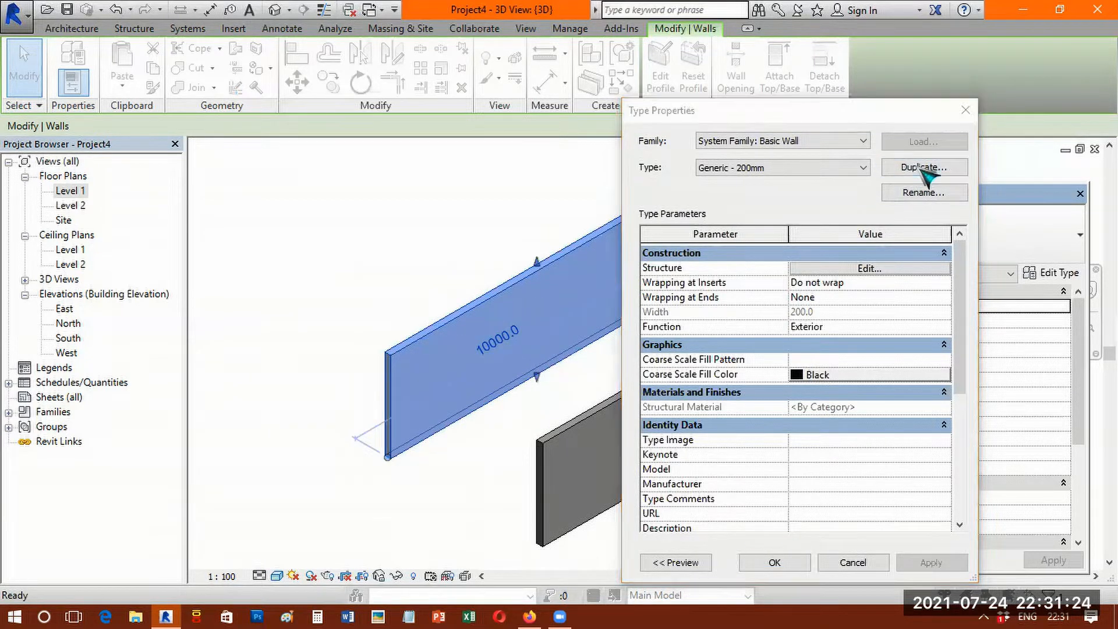
pyautogui.write('first wall')
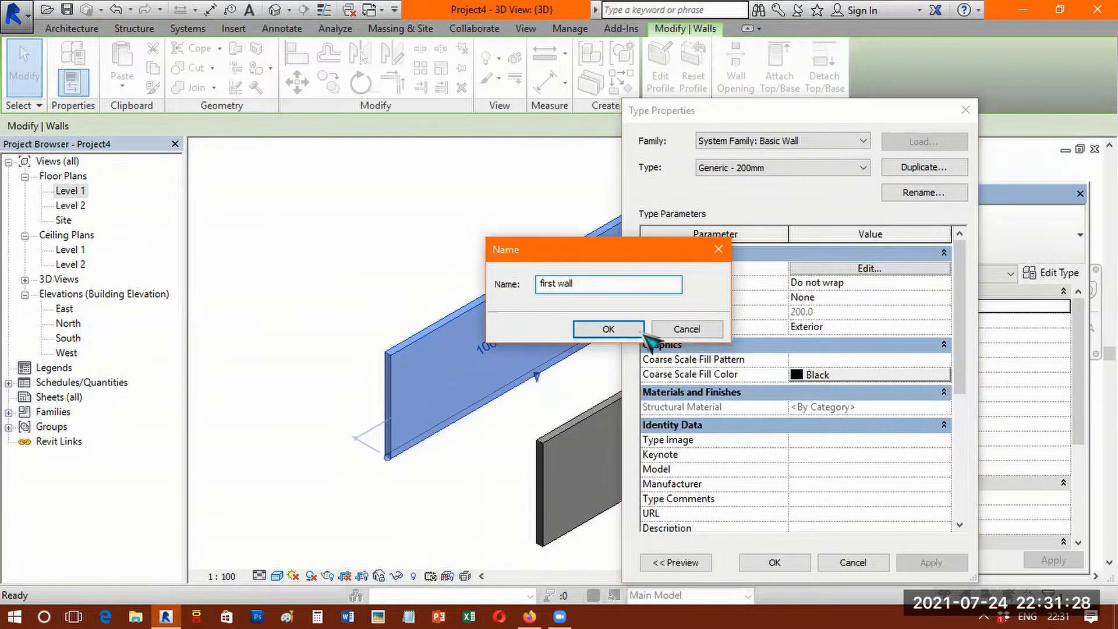
pyautogui.click(609, 329)
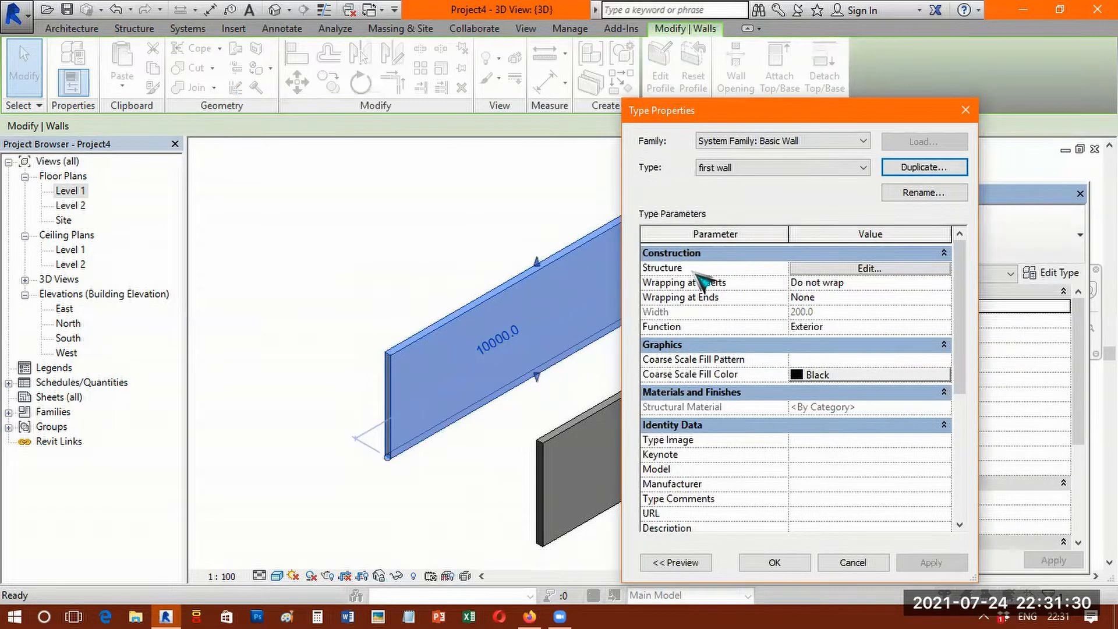
# - Set the thickness of the structure layer in the "first wall" assembly to 100 mm
pyautogui.click(869, 270)
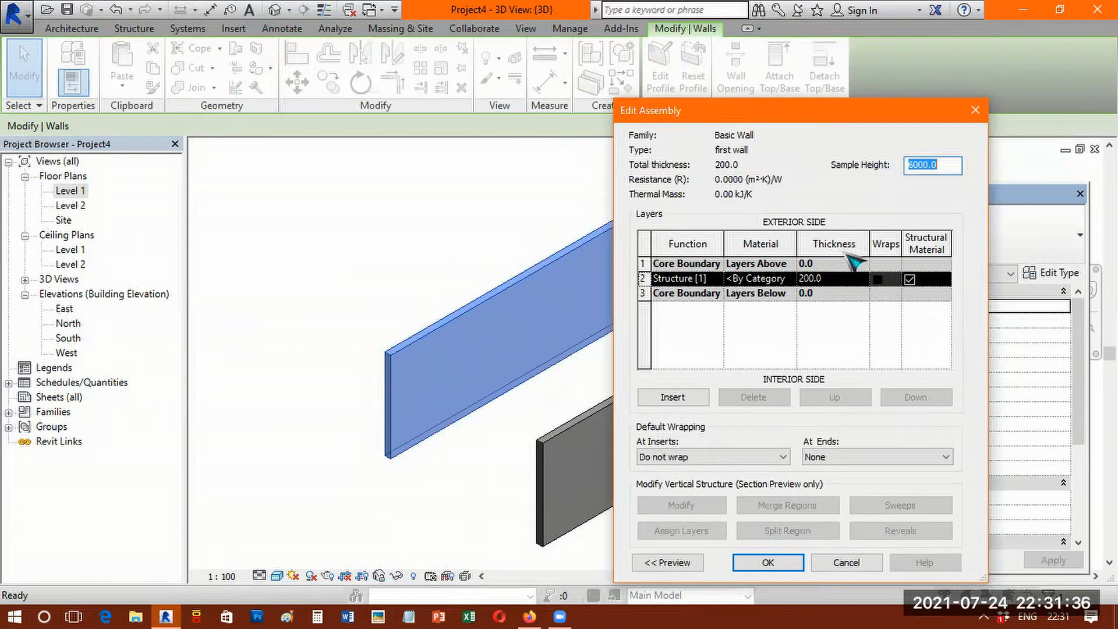
pyautogui.click(827, 280)
pyautogui.moveTo(827, 278); pyautogui.dragTo(772, 280)
pyautogui.write('100')
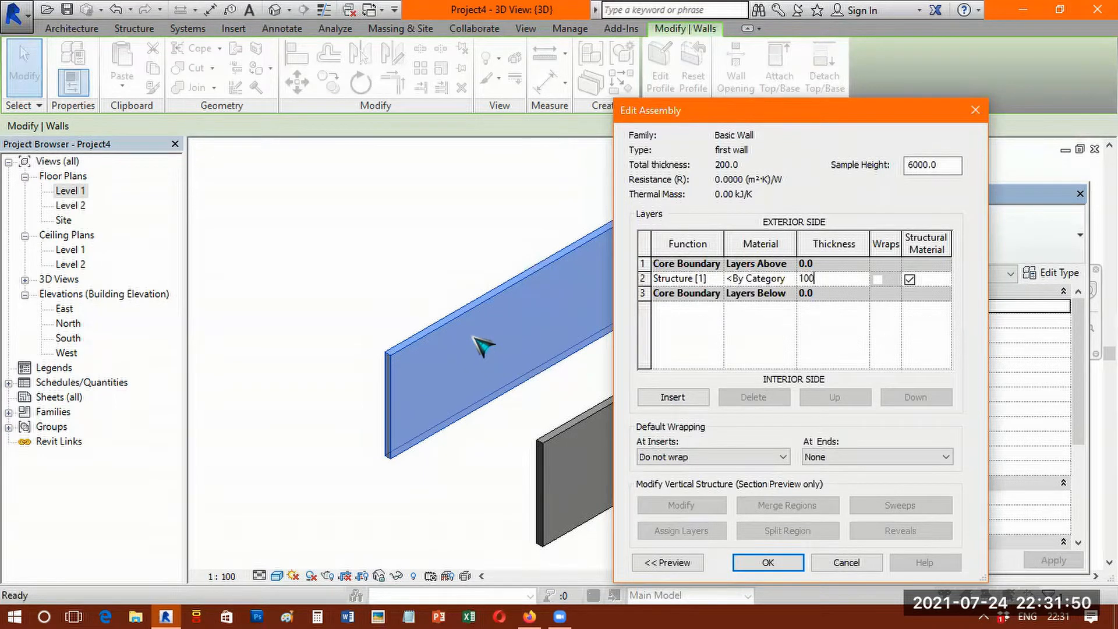
# - Filter the project materials to Masonry and choose Brick, Common for the structure layer of the "first wall" assembly
pyautogui.click(757, 279)
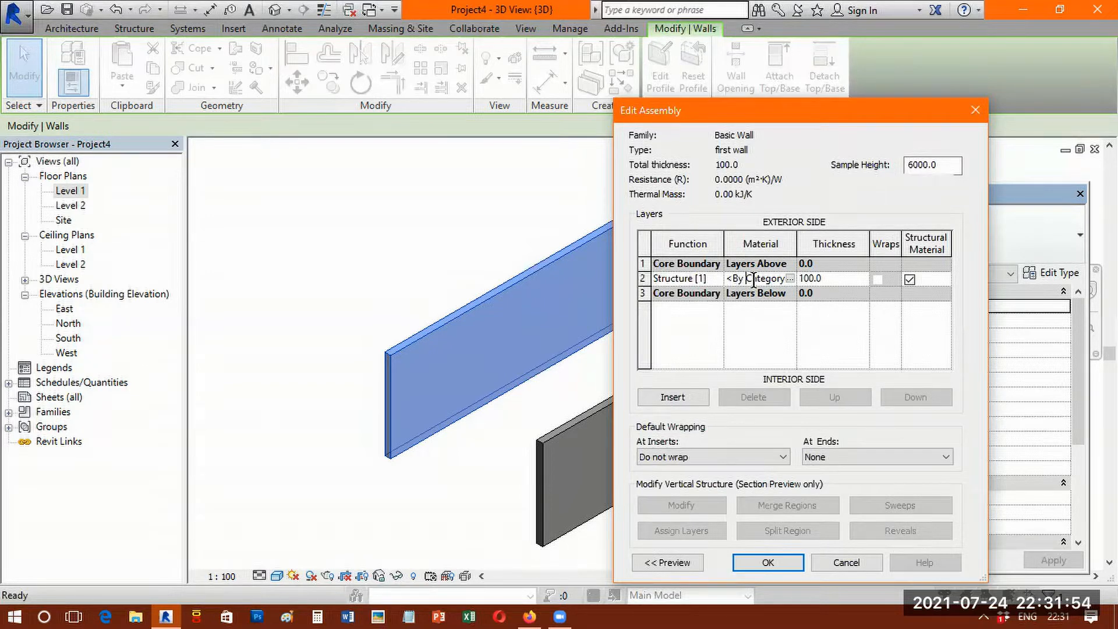
pyautogui.click(790, 278)
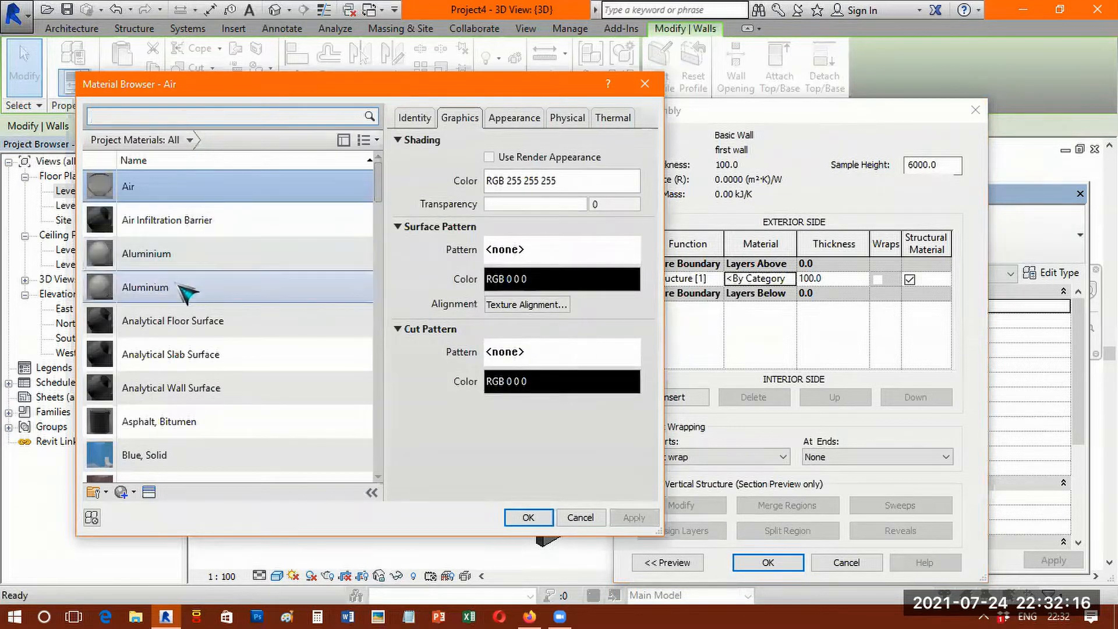
pyautogui.scroll(-1, 207, 402)
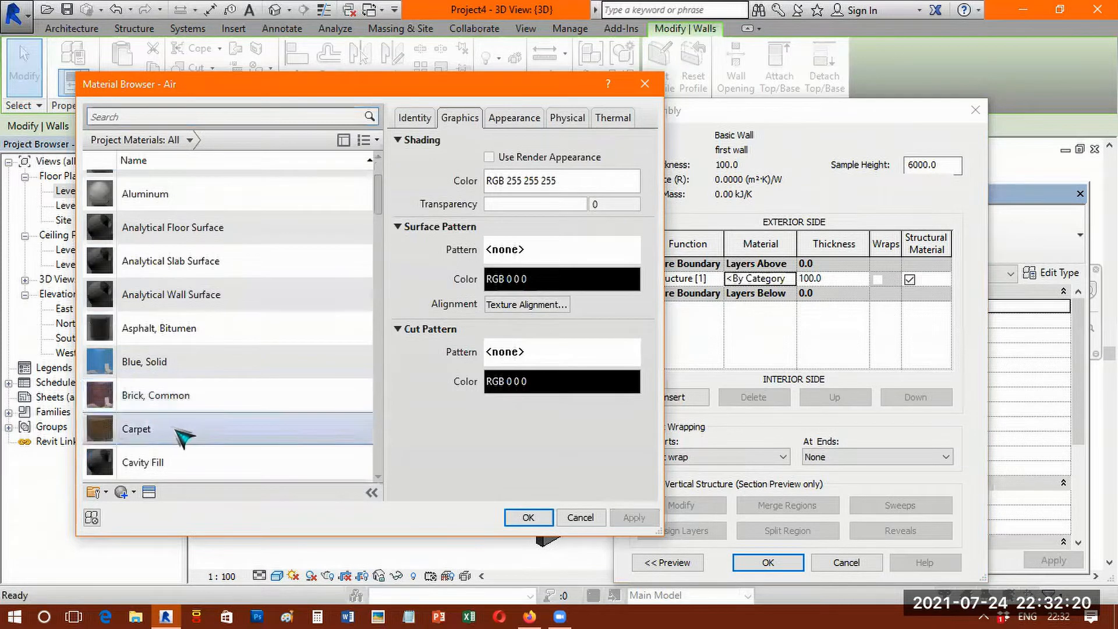
pyautogui.scroll(-2, 185, 434)
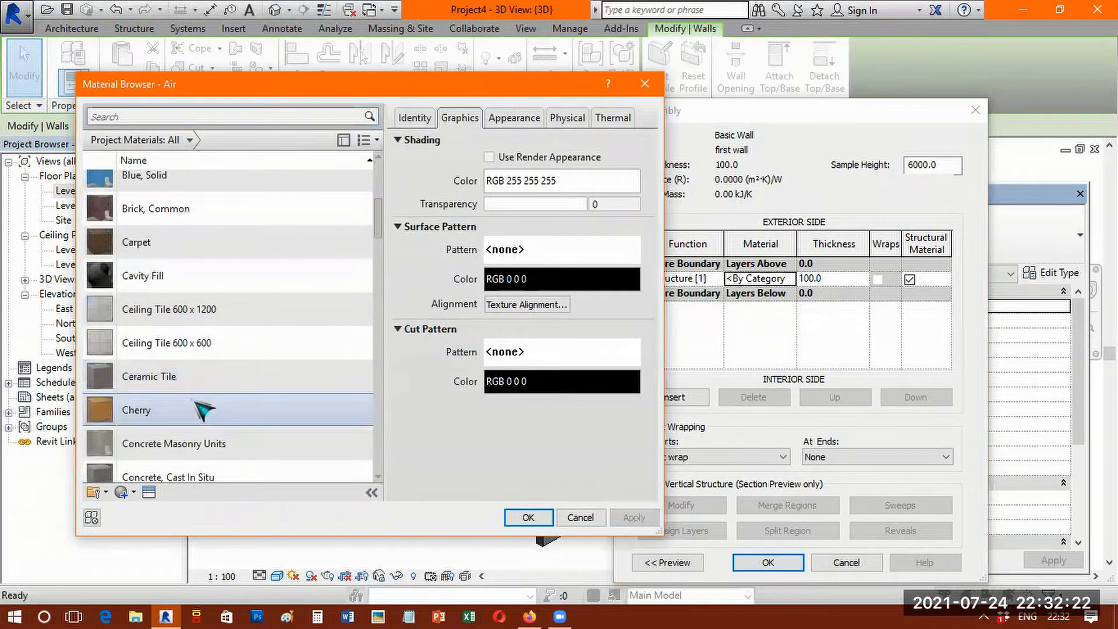
pyautogui.scroll(-7, 205, 409)
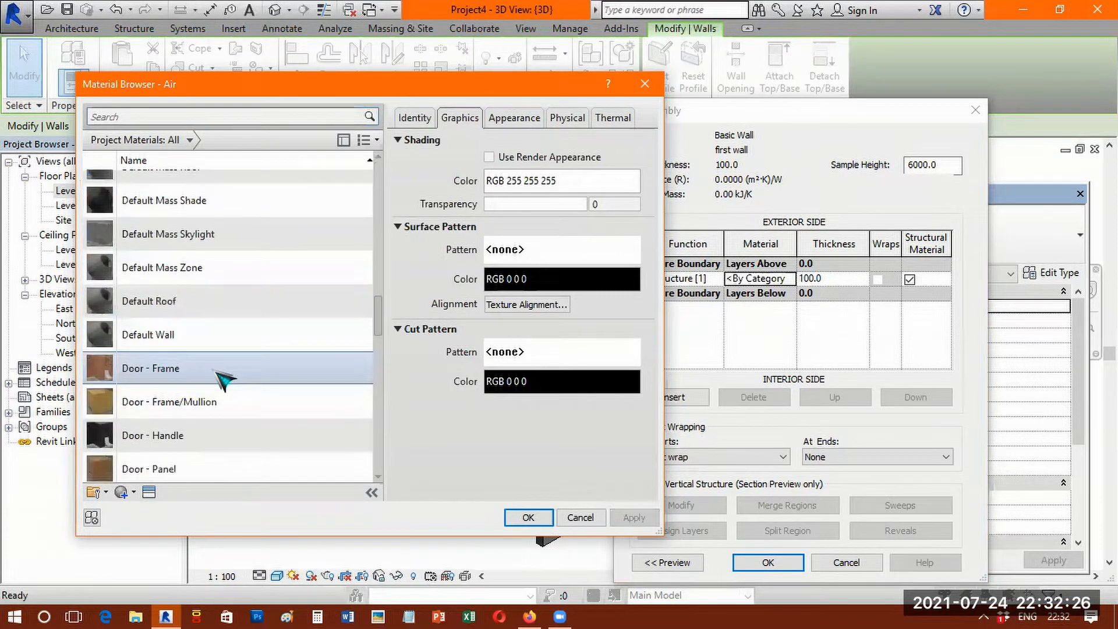
pyautogui.scroll(-10, 224, 379)
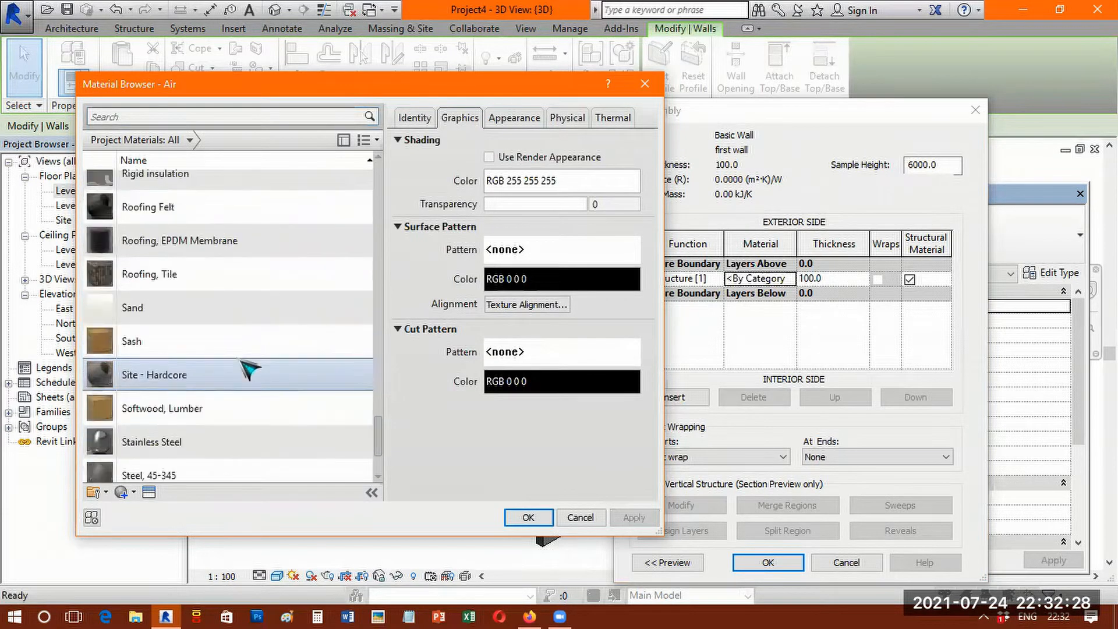
pyautogui.scroll(-1, 206, 195)
pyautogui.click(194, 141)
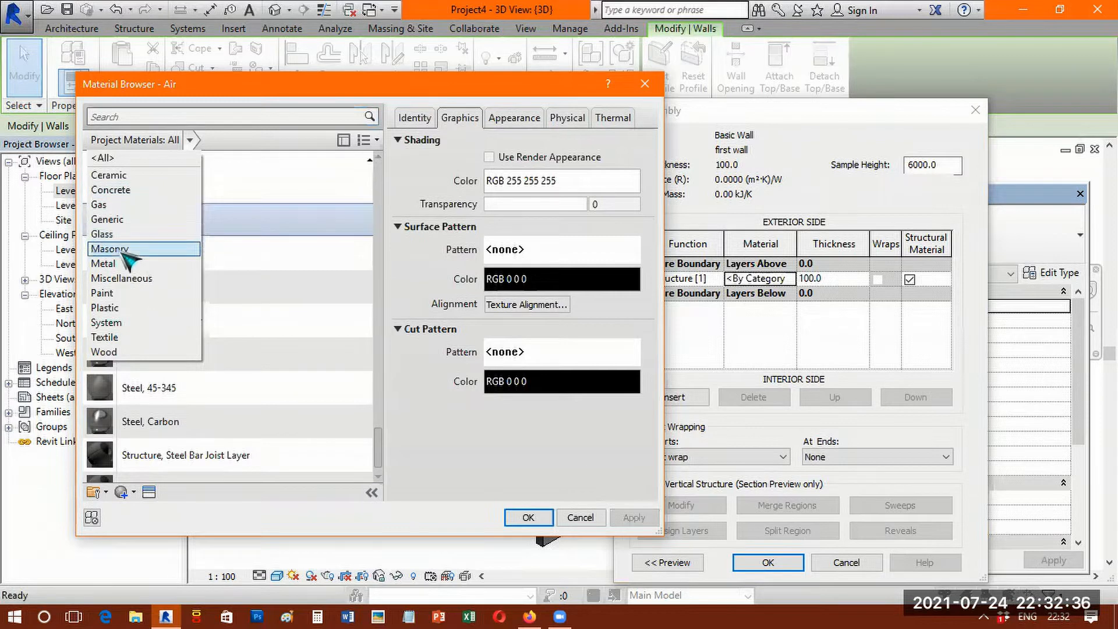
pyautogui.click(122, 250)
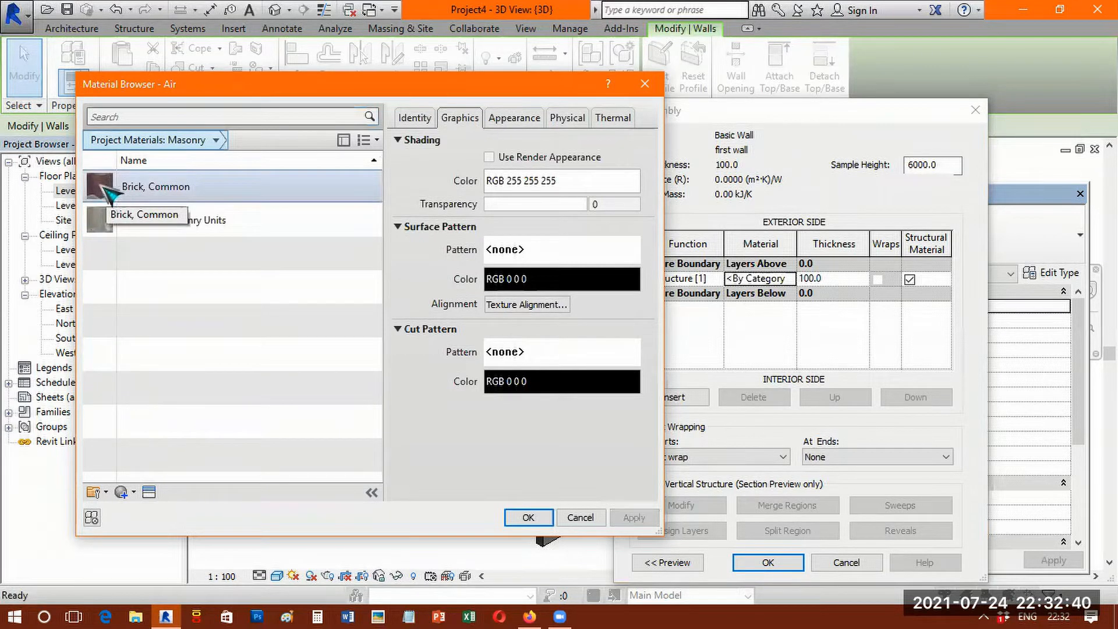
pyautogui.click(106, 192)
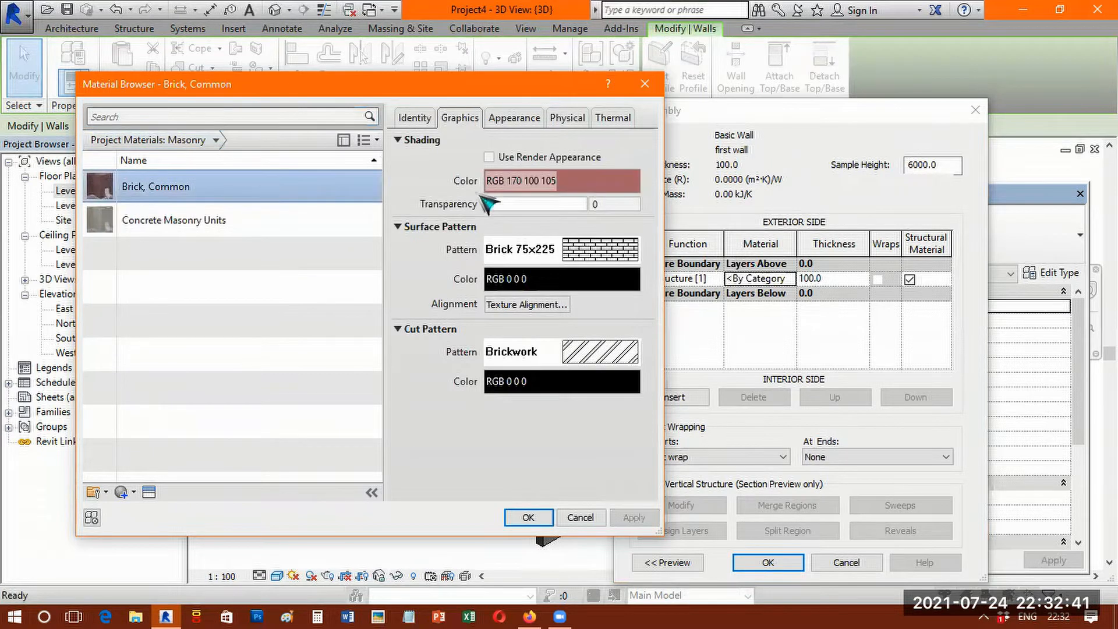
# - Check the brick's graphics and appearance settings, and apply the material and edited assembly to the "first wall" type
pyautogui.click(516, 119)
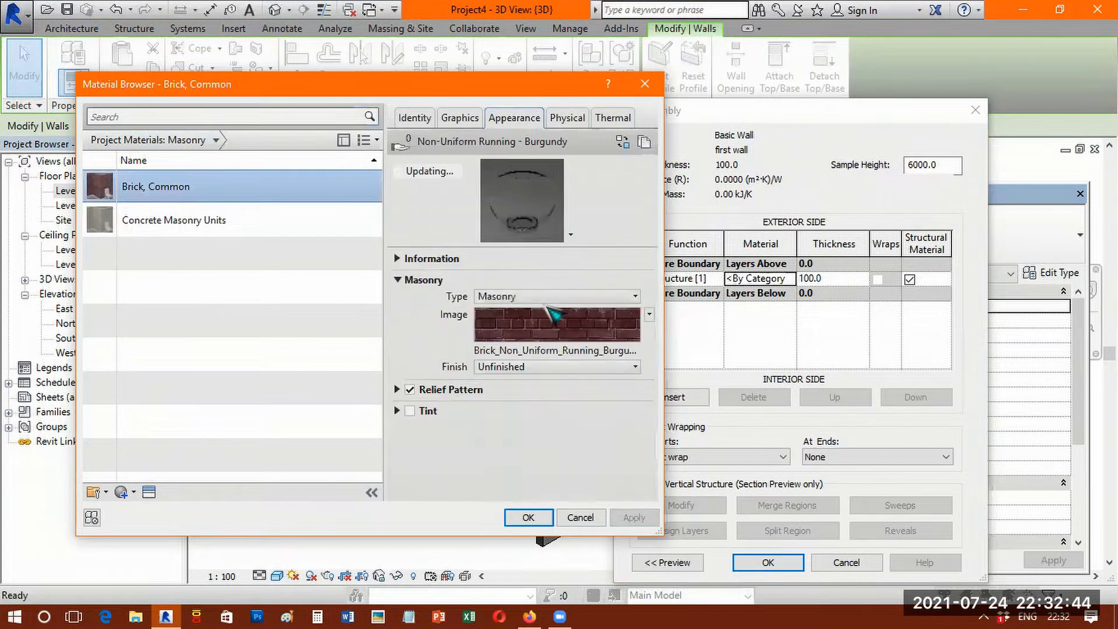
pyautogui.click(460, 120)
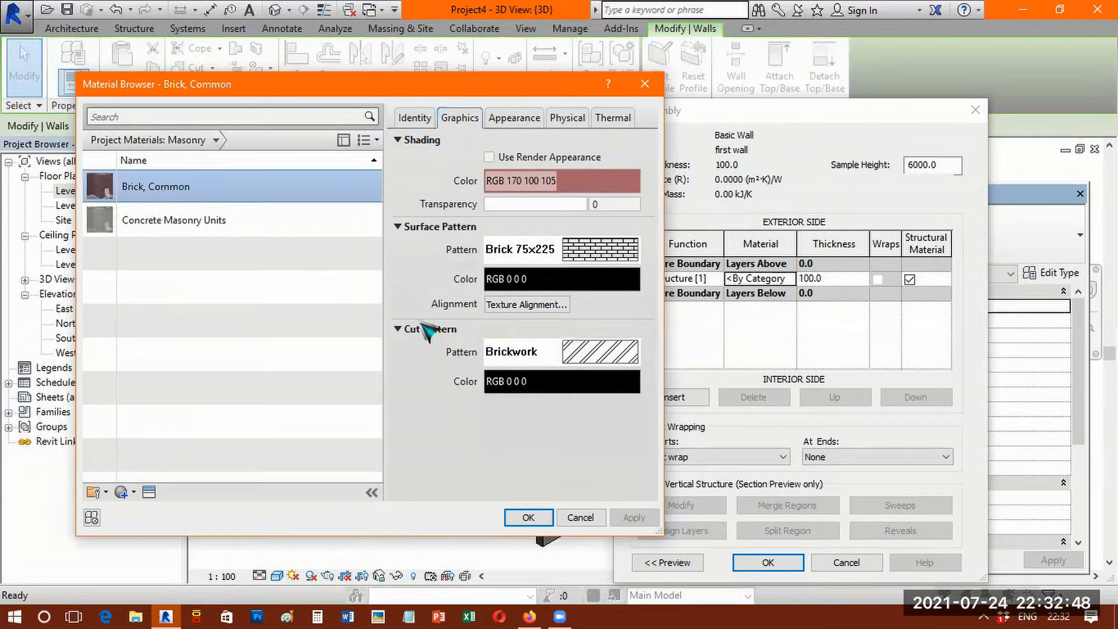
pyautogui.click(521, 120)
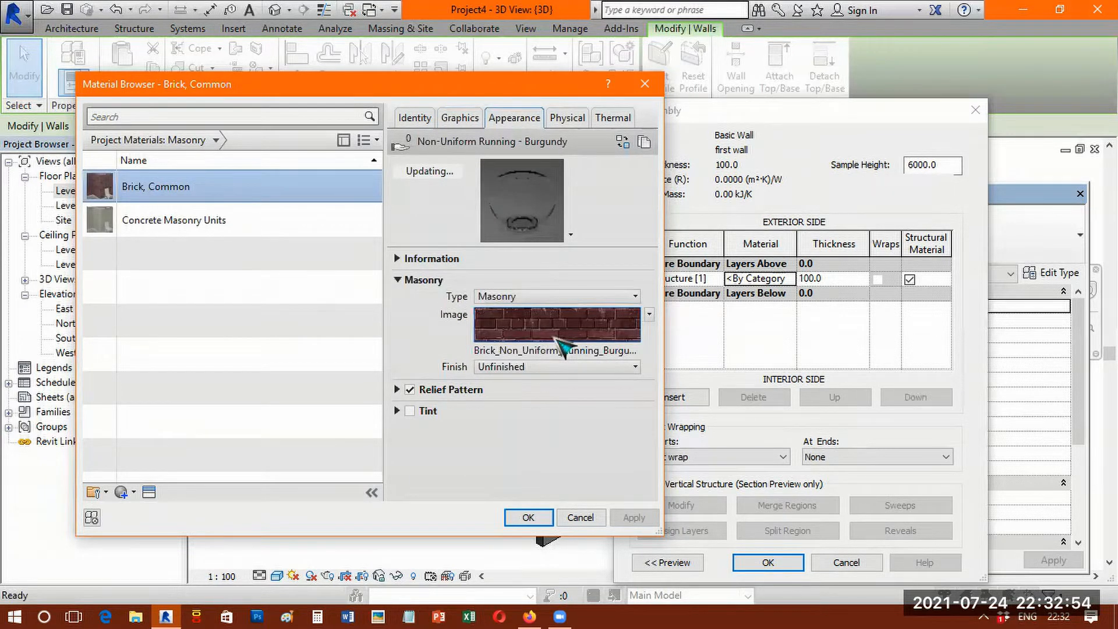
pyautogui.moveTo(561, 344)
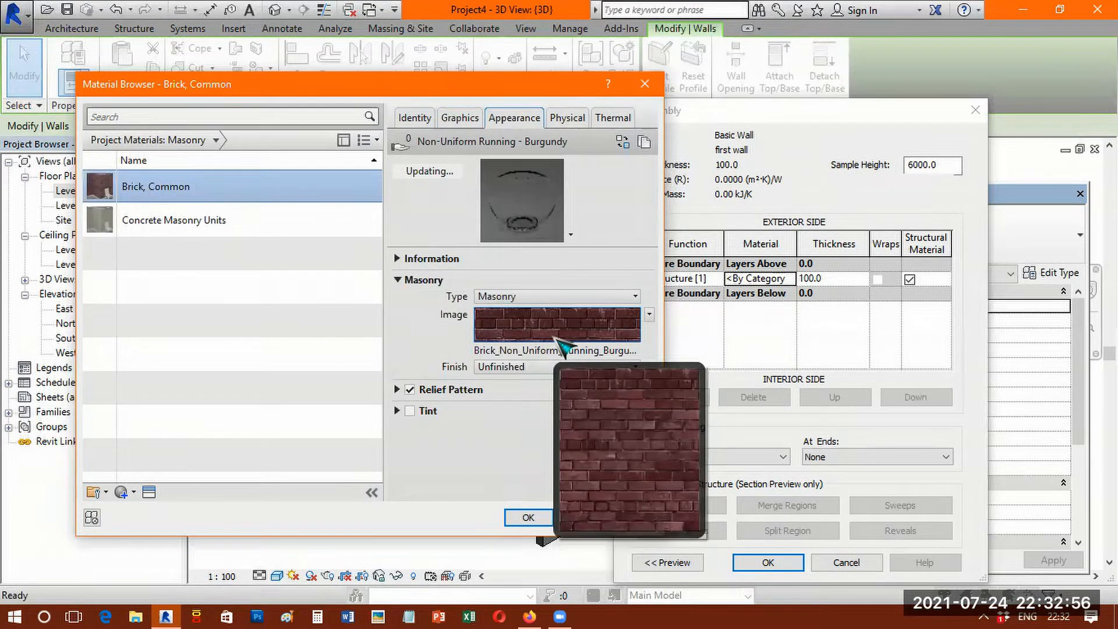
pyautogui.click(536, 518)
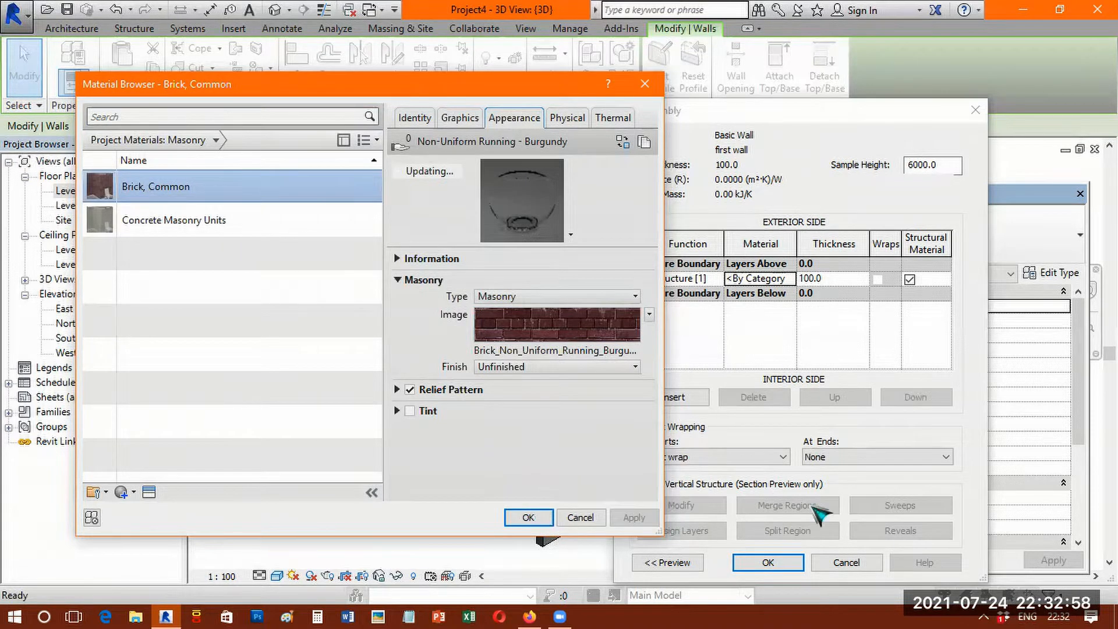
pyautogui.click(775, 563)
pyautogui.click(775, 562)
pyautogui.click(1080, 194)
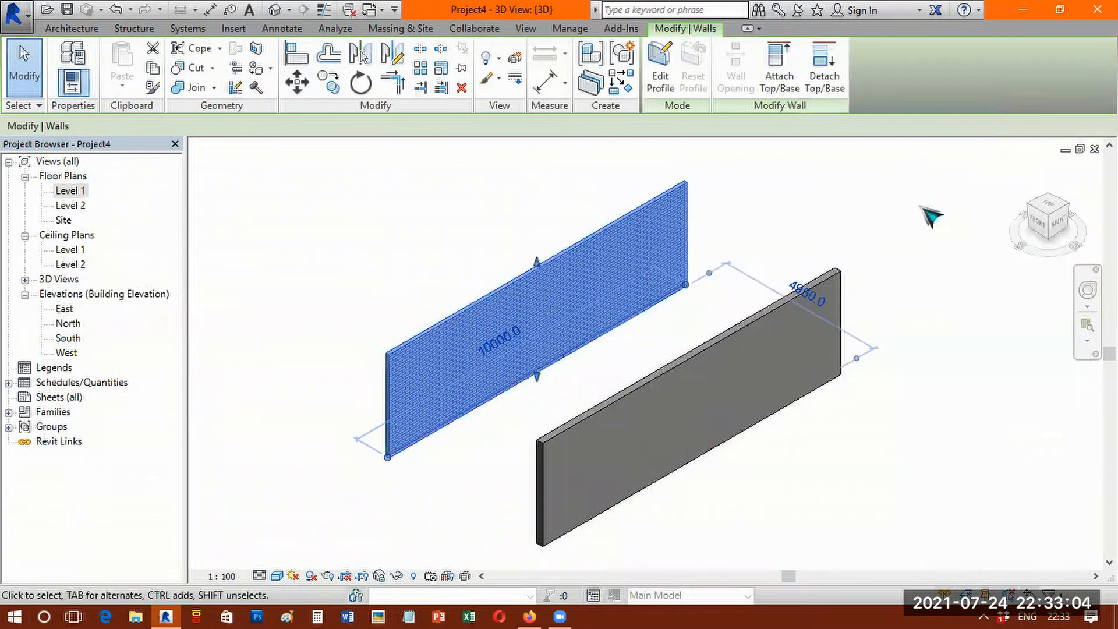
pyautogui.click(487, 424)
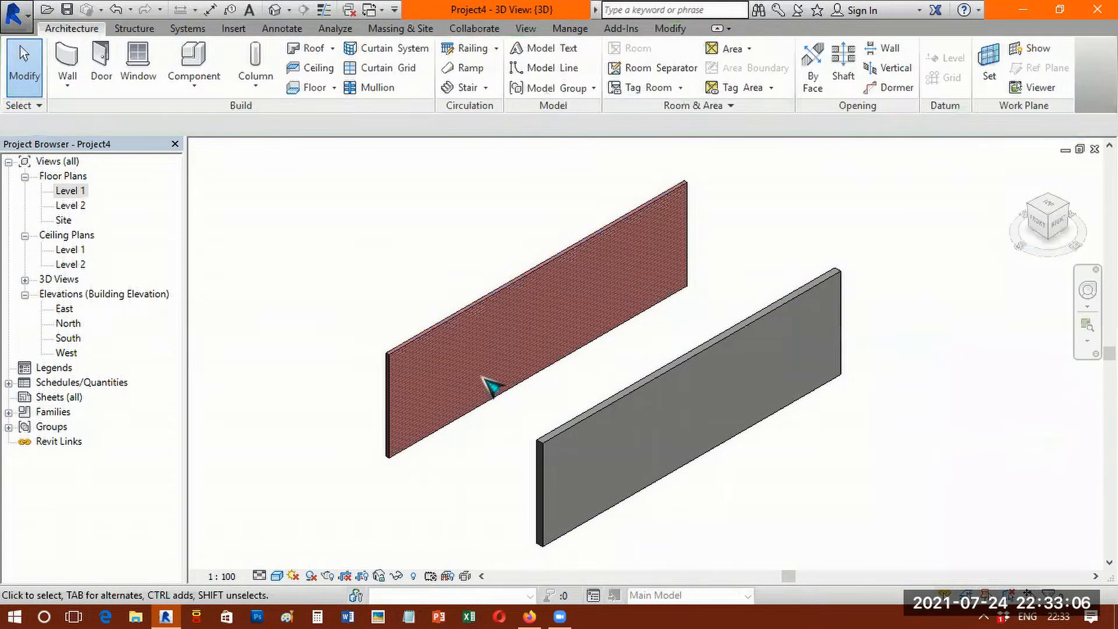
# - Check the brick surface pattern on the first wall and display the 3D view with the Realistic visual style
pyautogui.scroll(2, 483, 373)
pyautogui.scroll(2, 401, 306)
pyautogui.scroll(2, 401, 308)
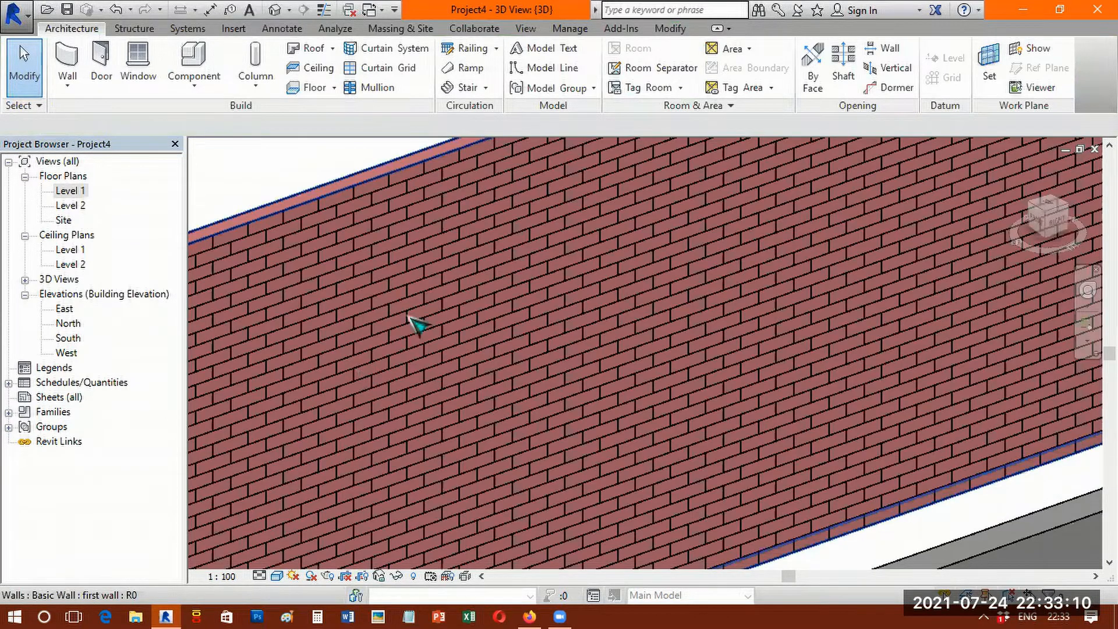
pyautogui.press('z')
pyautogui.press('f')
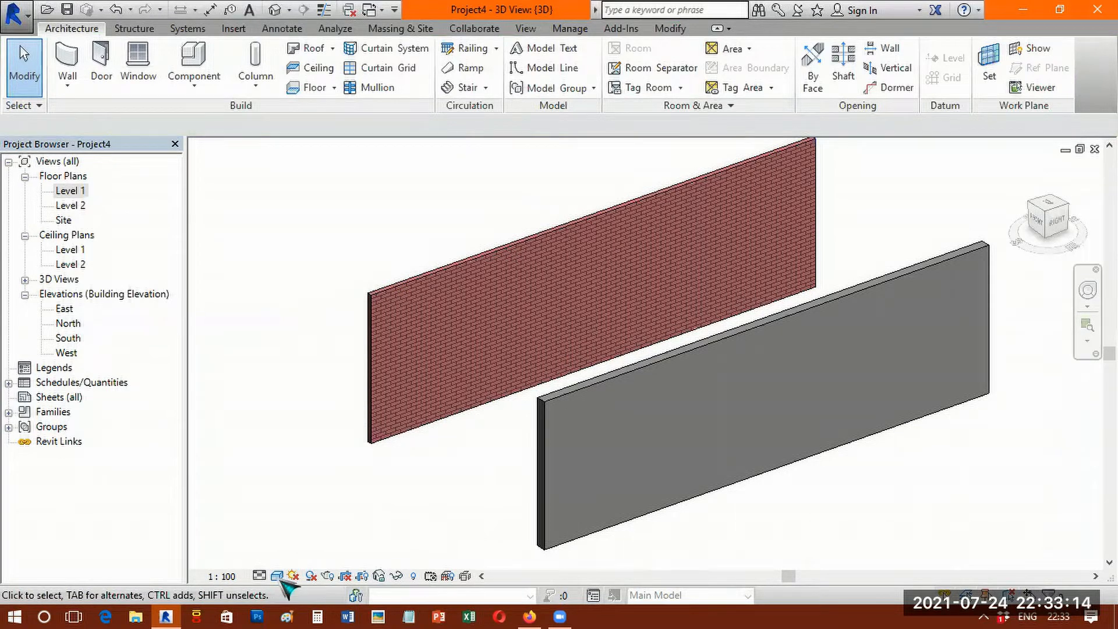
pyautogui.click(277, 576)
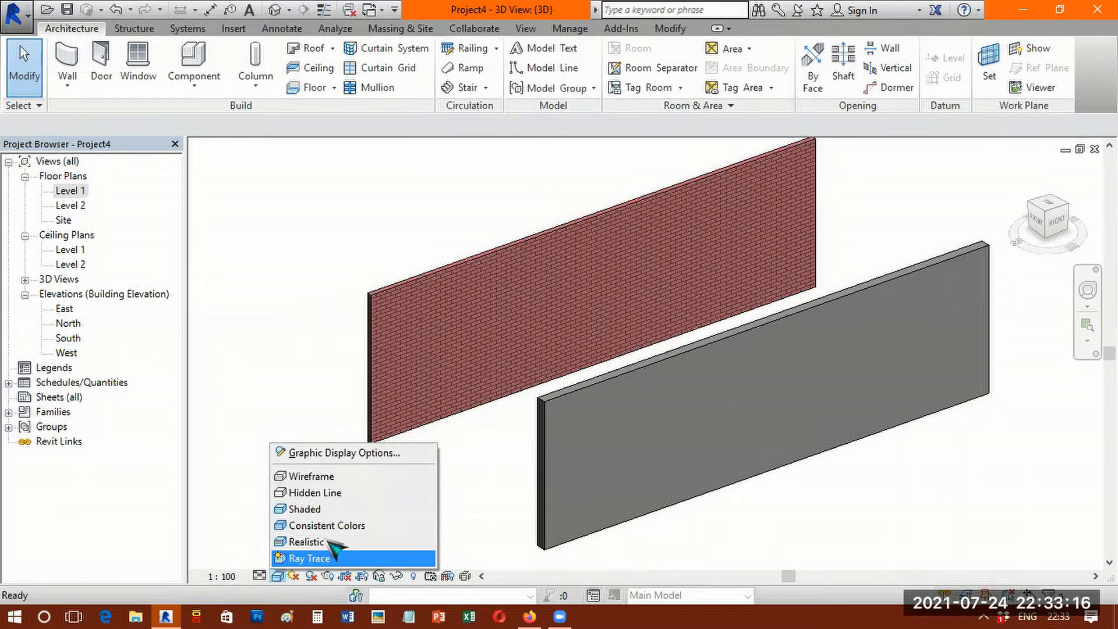
pyautogui.click(326, 542)
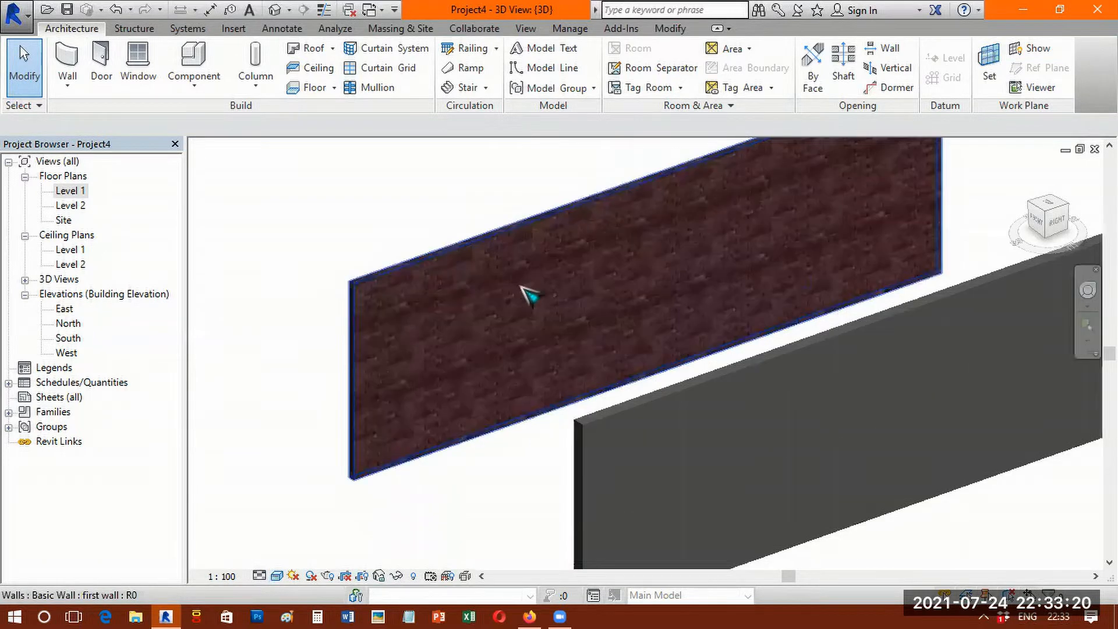
# - Examine the rendered brick texture on the first wall's face and top edge up close
pyautogui.scroll(4, 524, 295)
pyautogui.scroll(3, 542, 294)
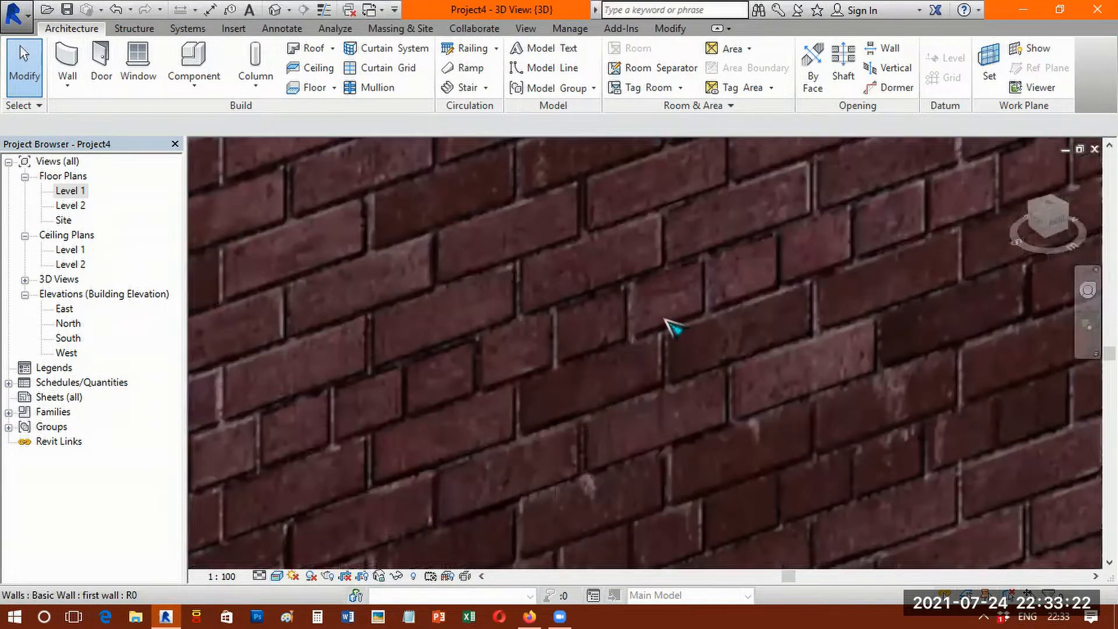
pyautogui.scroll(1, 674, 328)
pyautogui.scroll(1, 696, 313)
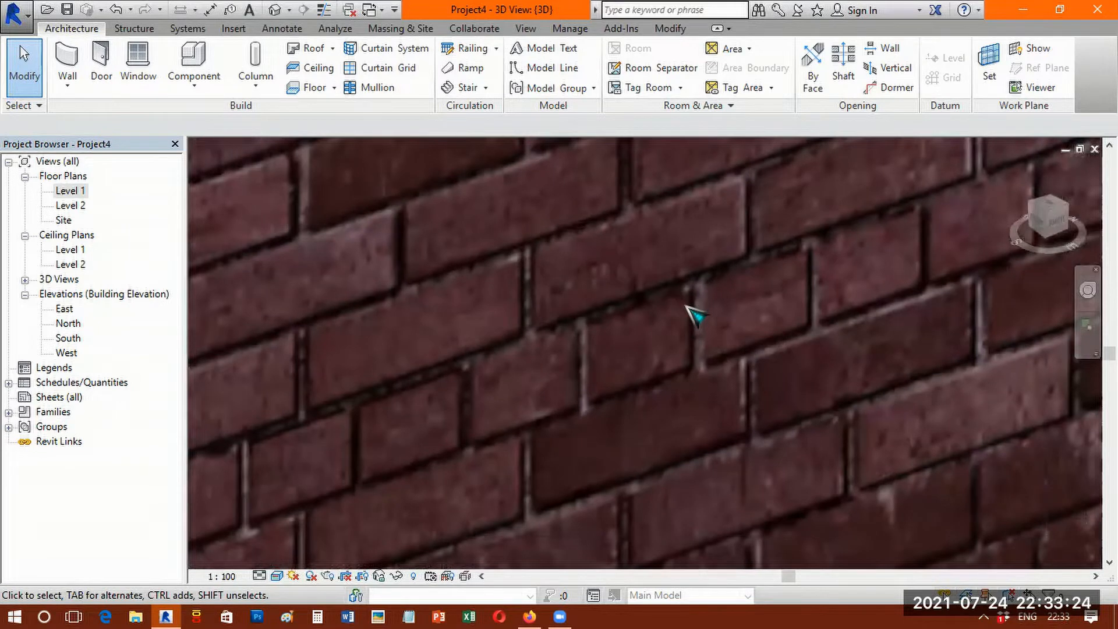
pyautogui.scroll(-2, 685, 306)
pyautogui.scroll(-1, 680, 310)
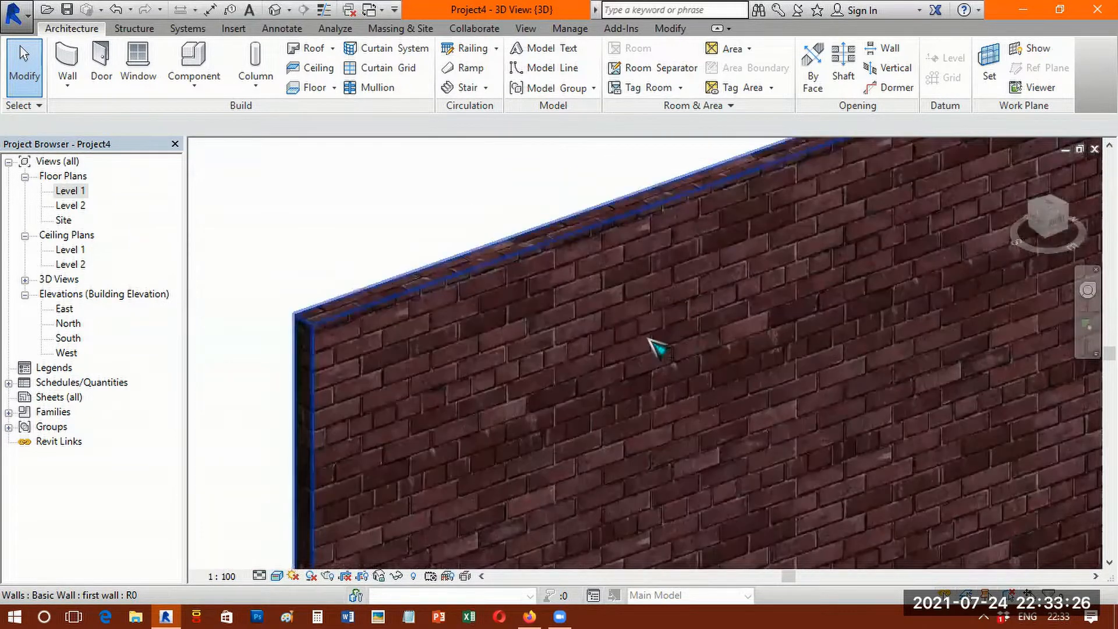
pyautogui.scroll(-1, 655, 346)
pyautogui.scroll(1, 646, 318)
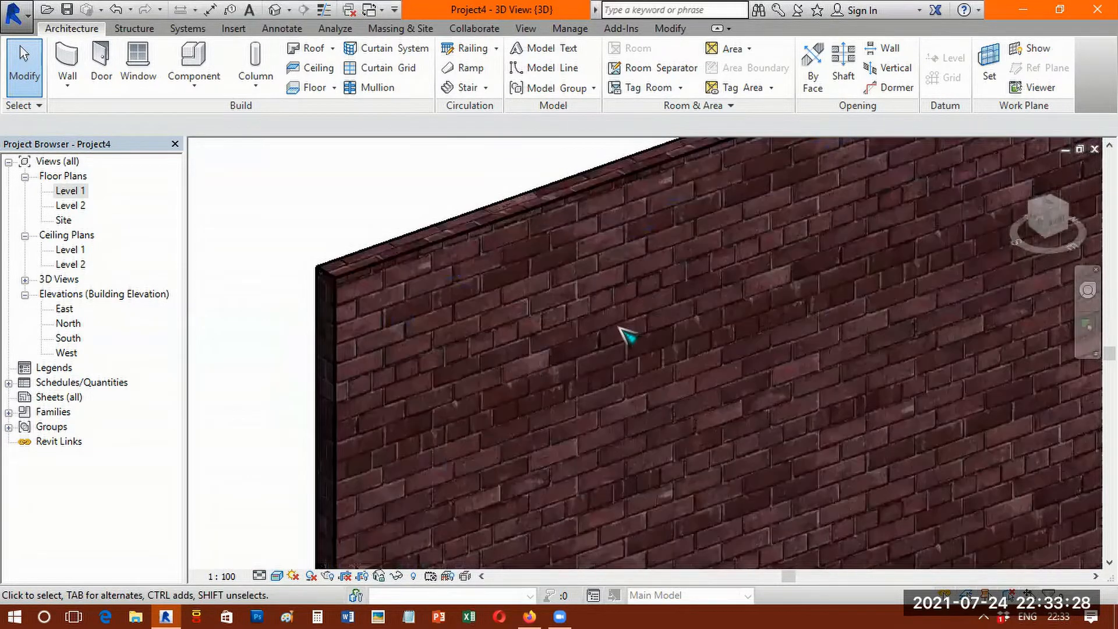
pyautogui.scroll(-1, 623, 349)
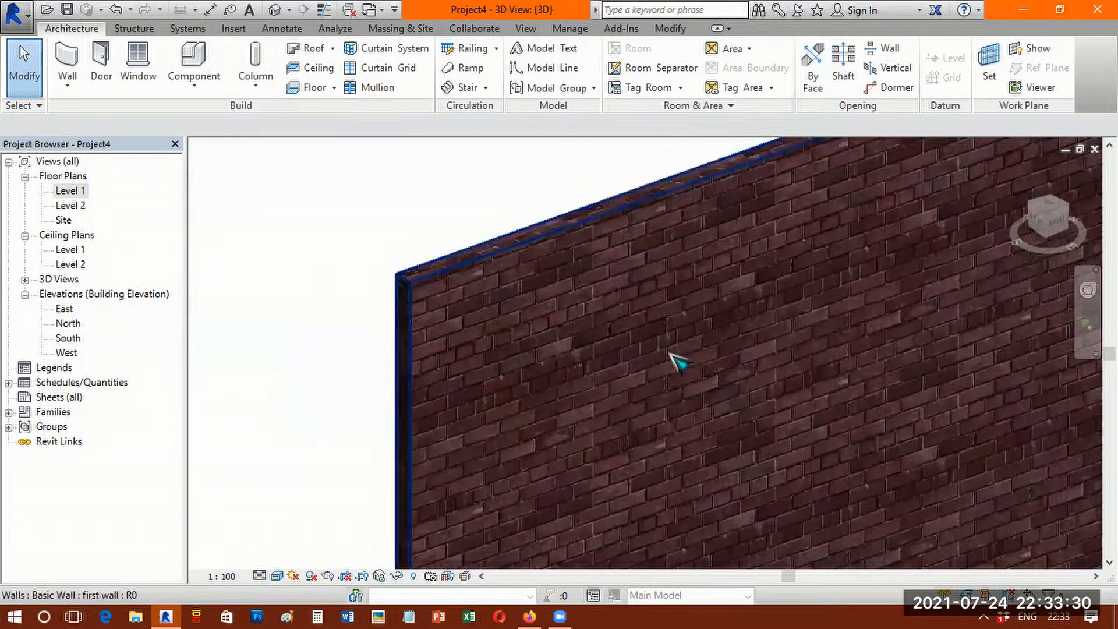
# - Inspect the brick wall from several angles and compare its finish with the plain parallel wall
pyautogui.moveTo(736, 366); pyautogui.dragTo(567, 302, button='middle')
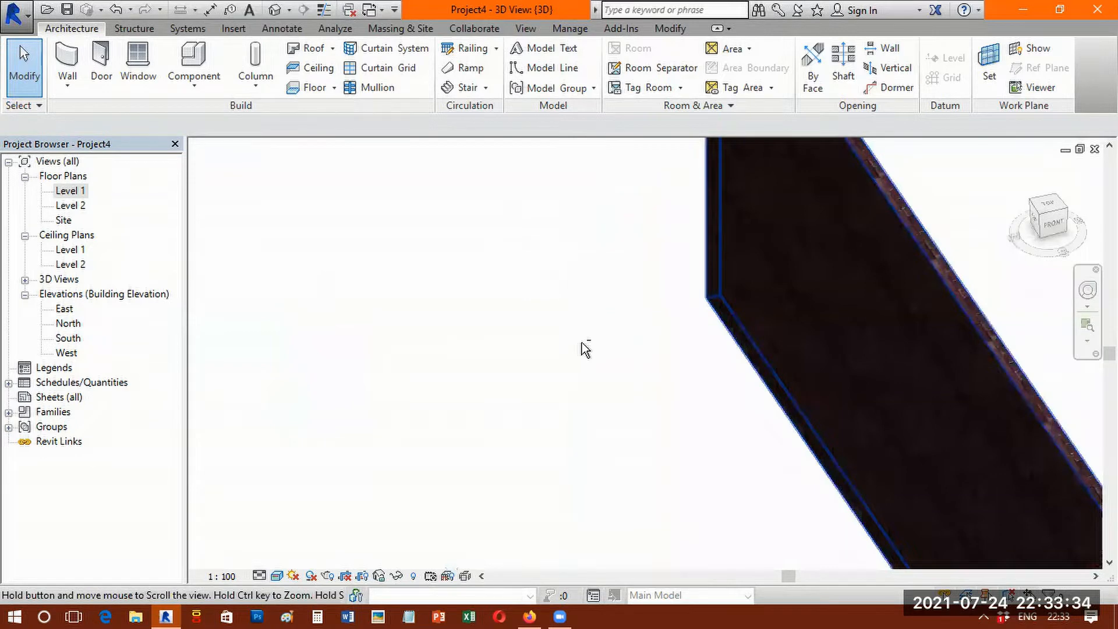
pyautogui.moveTo(585, 350); pyautogui.dragTo(638, 328, button='middle')
pyautogui.keyDown('shift'); pyautogui.moveTo(661, 224); pyautogui.dragTo(620, 370, button='middle'); pyautogui.keyUp('shift')
pyautogui.keyDown('shift'); pyautogui.moveTo(608, 303); pyautogui.dragTo(532, 175, button='middle'); pyautogui.keyUp('shift')
pyautogui.keyDown('shift'); pyautogui.moveTo(770, 266); pyautogui.dragTo(582, 320, button='middle'); pyautogui.keyUp('shift')
pyautogui.keyDown('shift'); pyautogui.moveTo(464, 290); pyautogui.dragTo(507, 292, button='middle'); pyautogui.keyUp('shift')
pyautogui.moveTo(412, 262); pyautogui.dragTo(163, 208, button='middle')
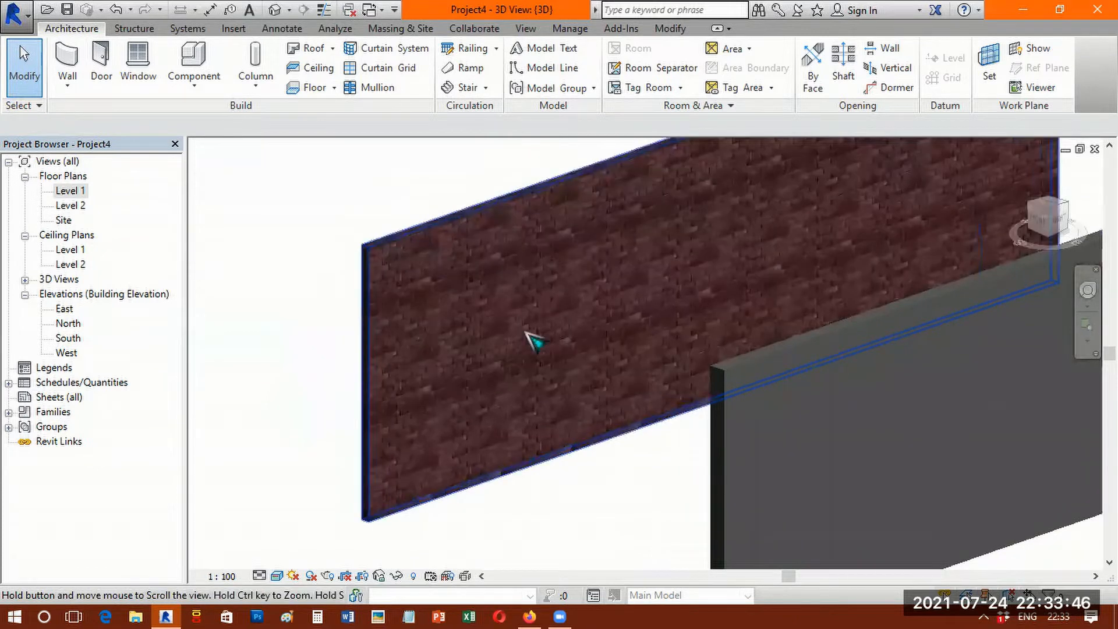
pyautogui.moveTo(535, 343); pyautogui.dragTo(654, 245, button='middle')
pyautogui.moveTo(706, 332); pyautogui.dragTo(638, 319, button='middle')
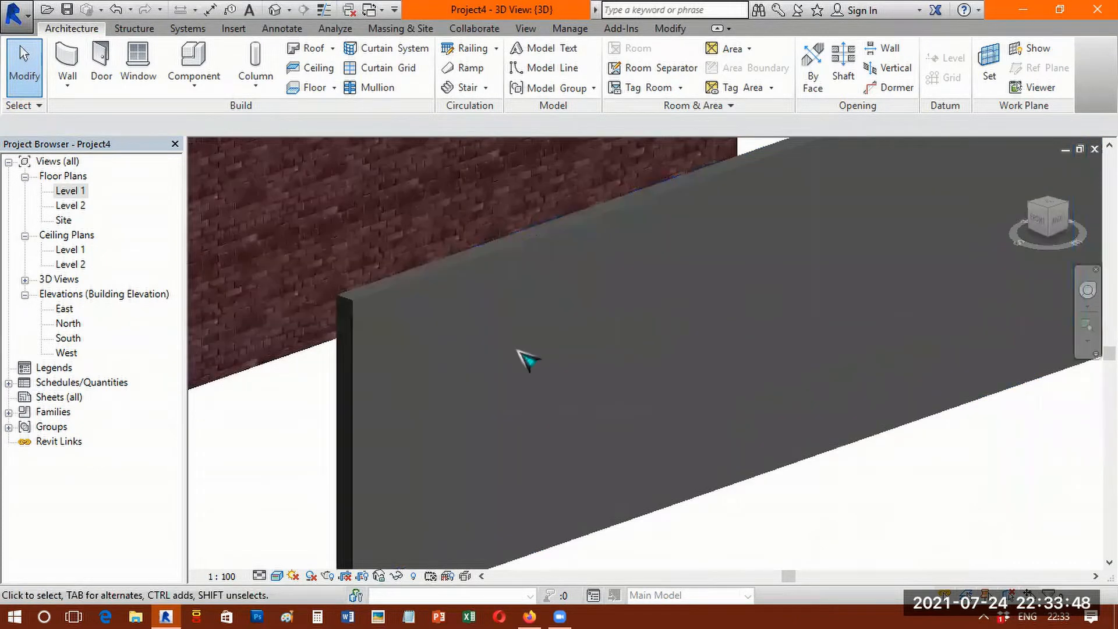
pyautogui.scroll(-3, 527, 360)
pyautogui.moveTo(704, 424); pyautogui.dragTo(748, 428, button='middle')
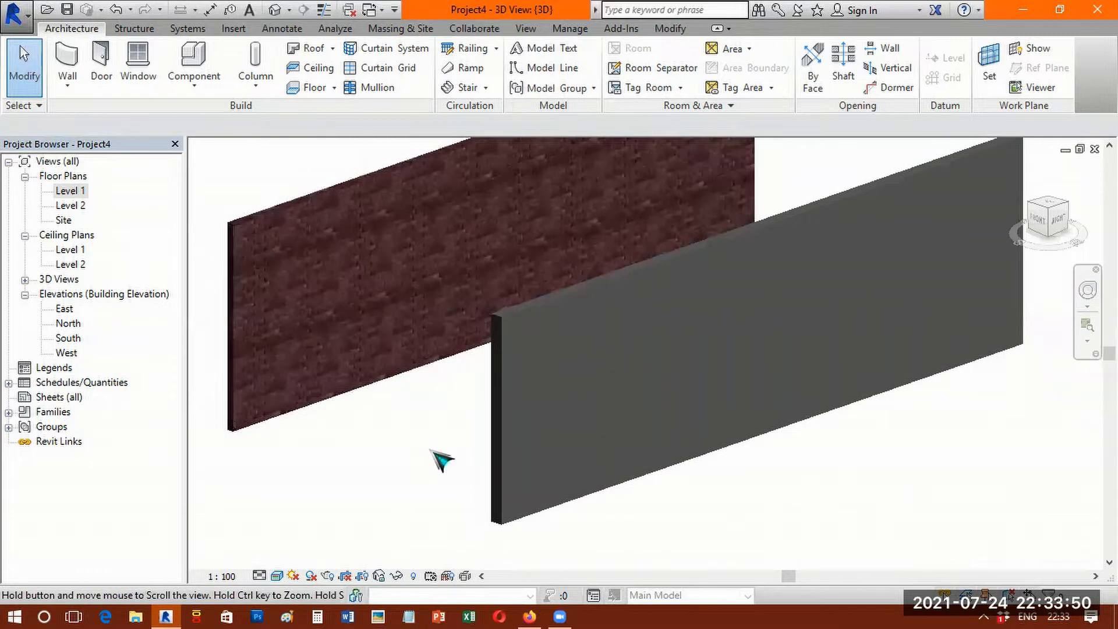
pyautogui.moveTo(441, 460); pyautogui.dragTo(497, 396, button='middle')
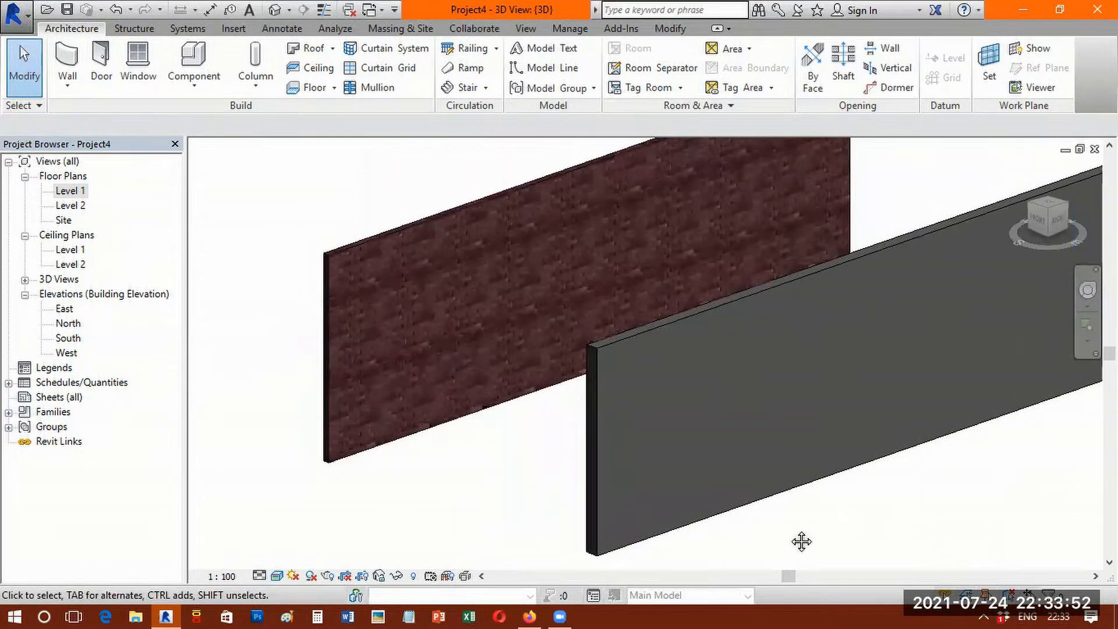
pyautogui.moveTo(802, 541); pyautogui.dragTo(634, 497, button='middle')
pyautogui.scroll(5, 541, 307)
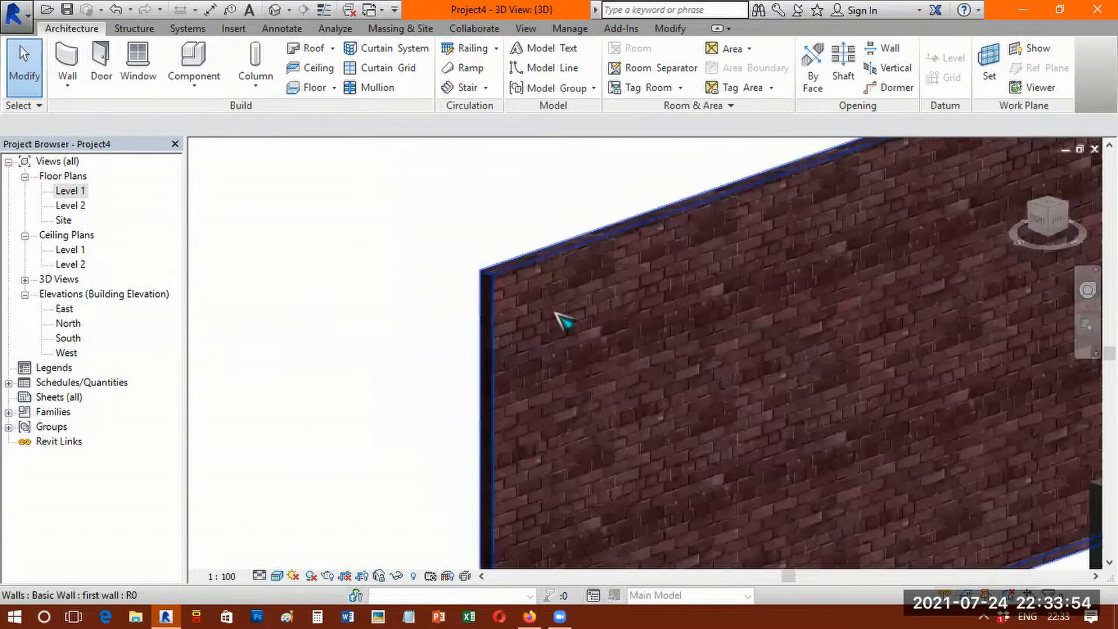
pyautogui.scroll(1, 563, 319)
pyautogui.scroll(-3, 600, 329)
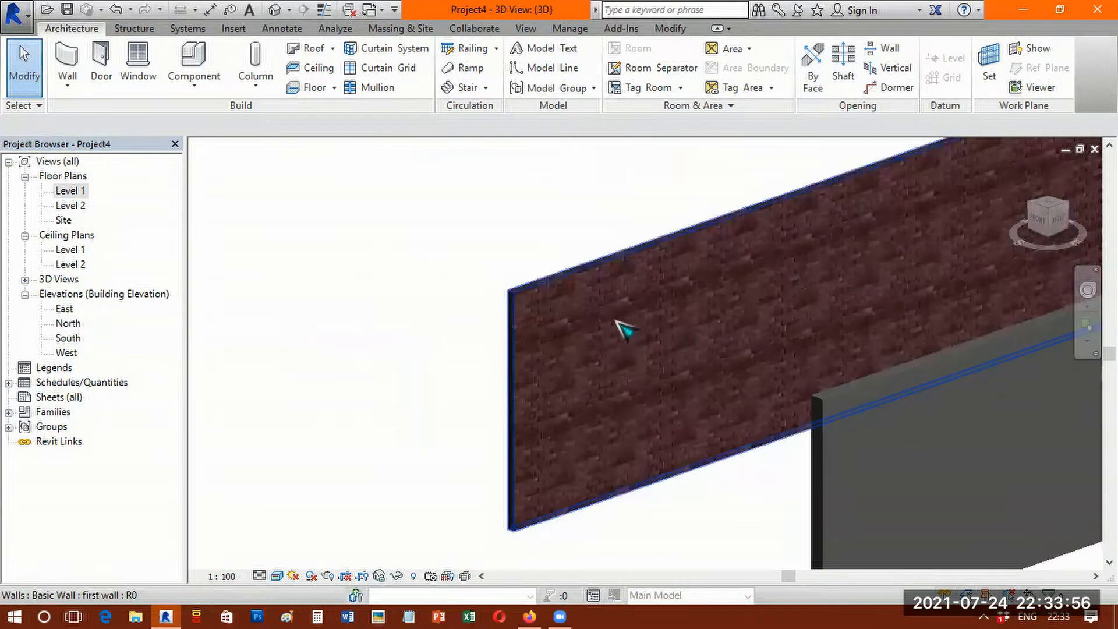
pyautogui.scroll(2, 626, 330)
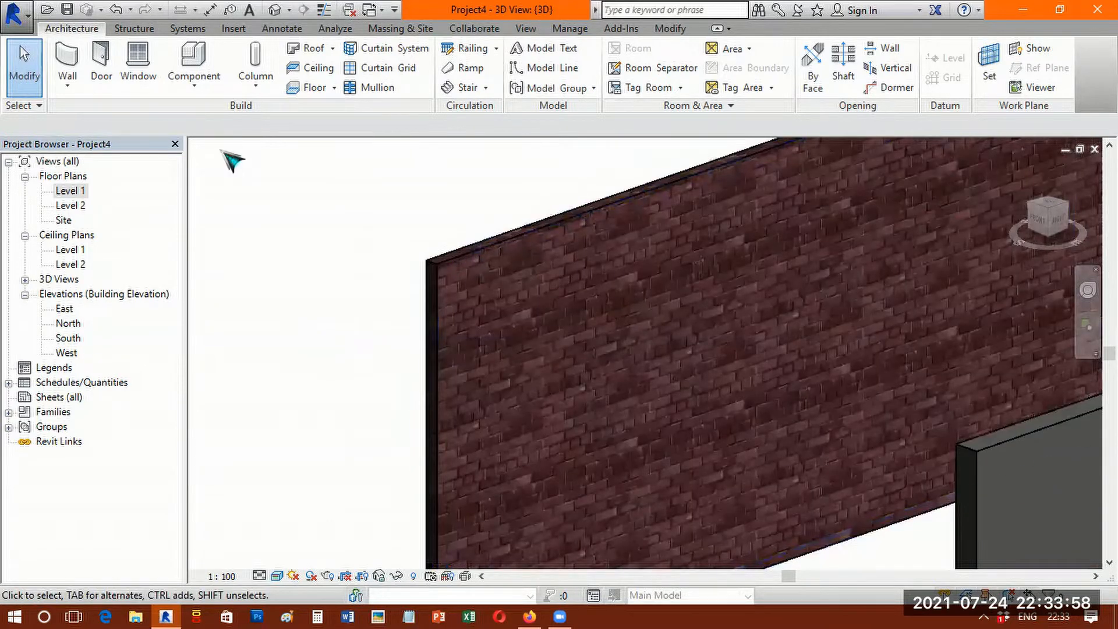
# - Open the brick texture image of the Brick, Common material used in the "first wall" type's structure layer
pyautogui.click(568, 245)
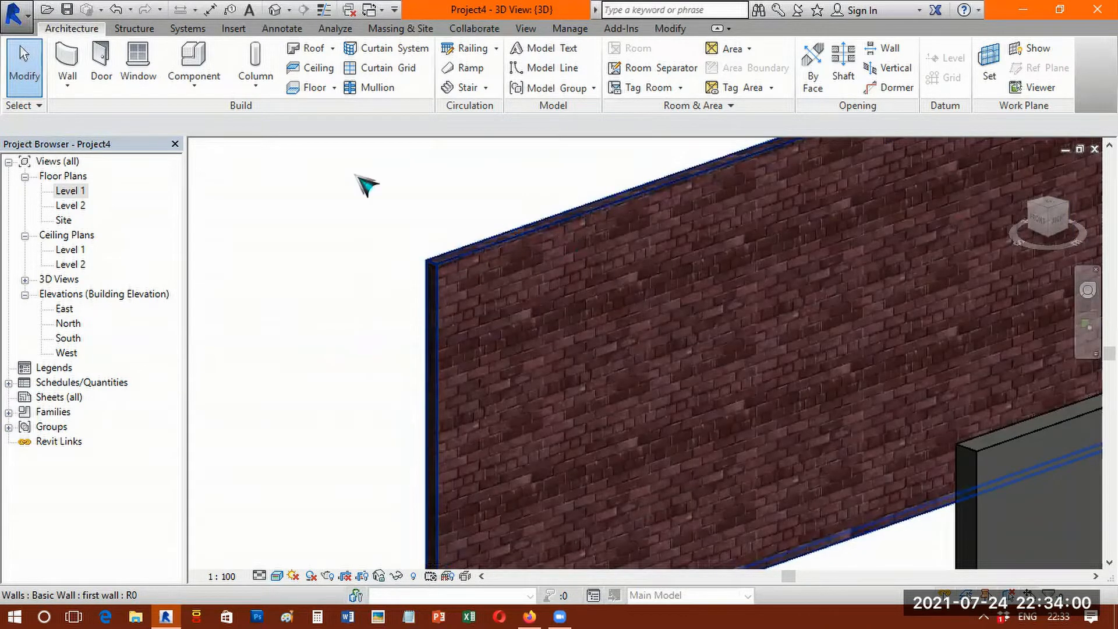
pyautogui.click(73, 84)
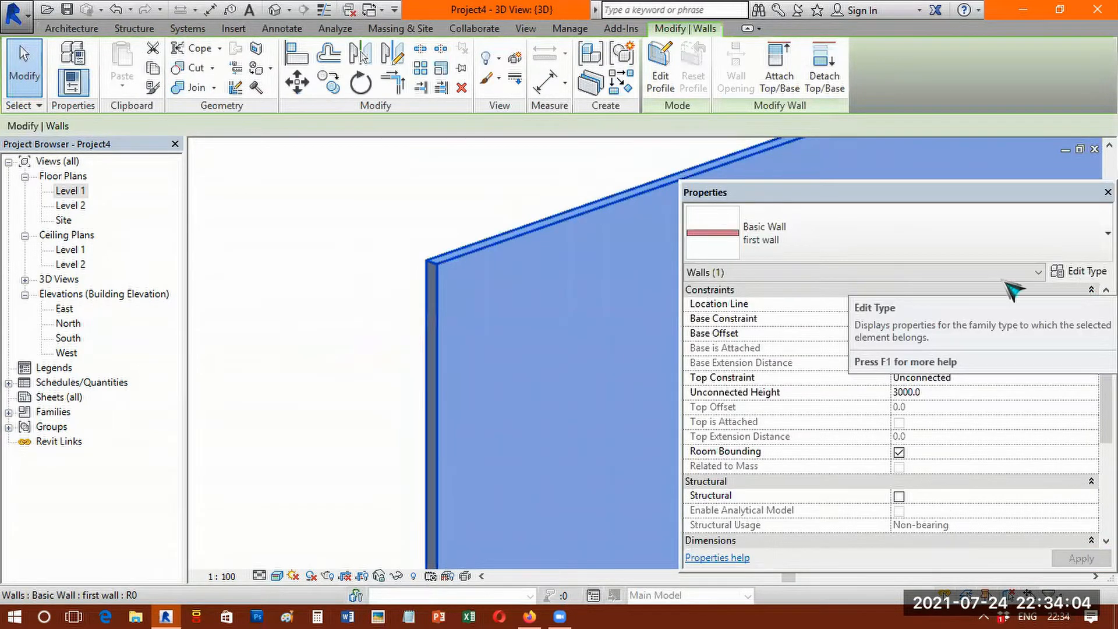
pyautogui.click(1079, 277)
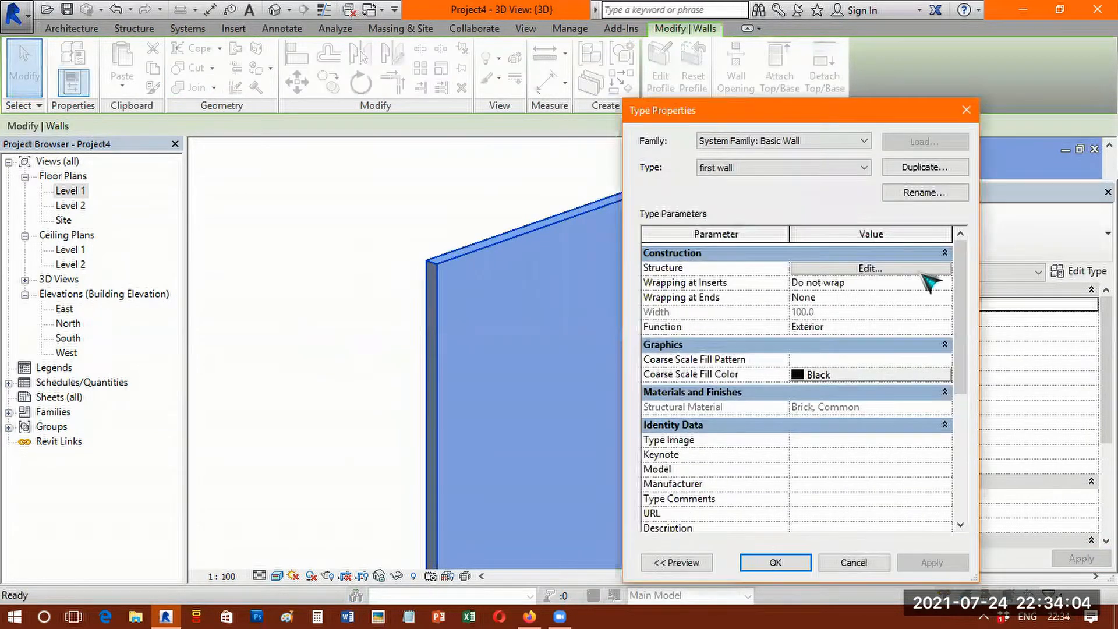
pyautogui.click(845, 269)
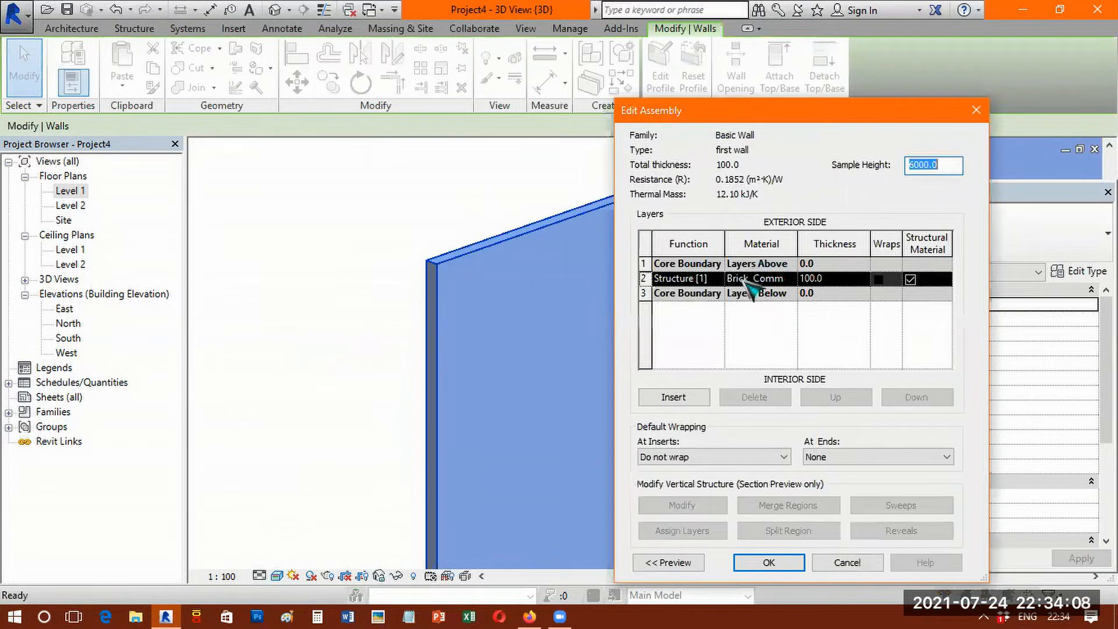
pyautogui.click(791, 280)
pyautogui.click(789, 279)
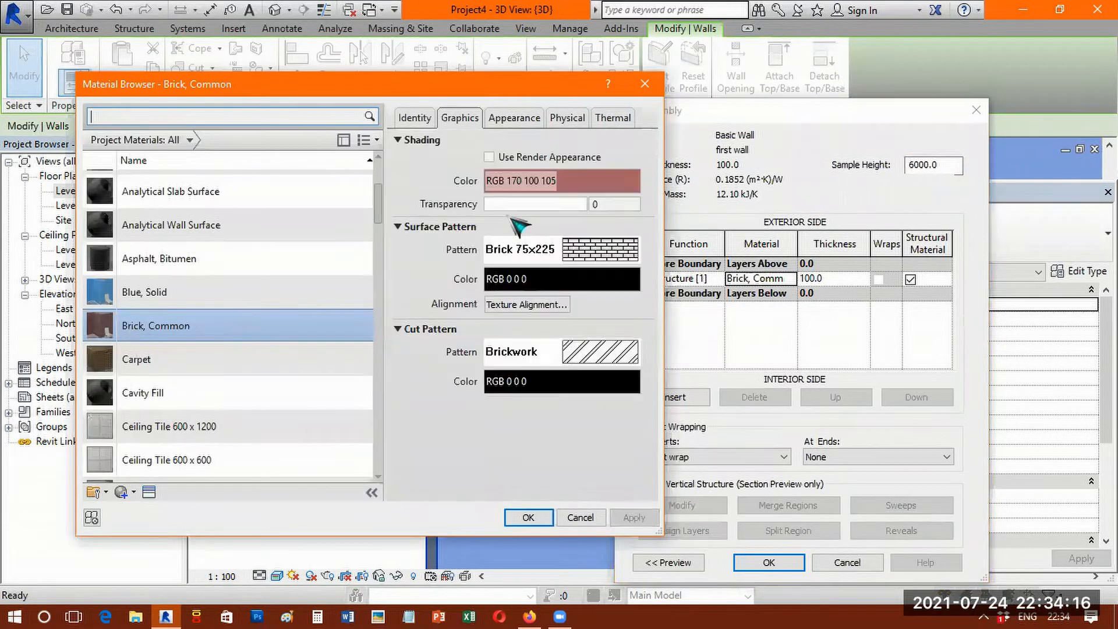
pyautogui.click(515, 118)
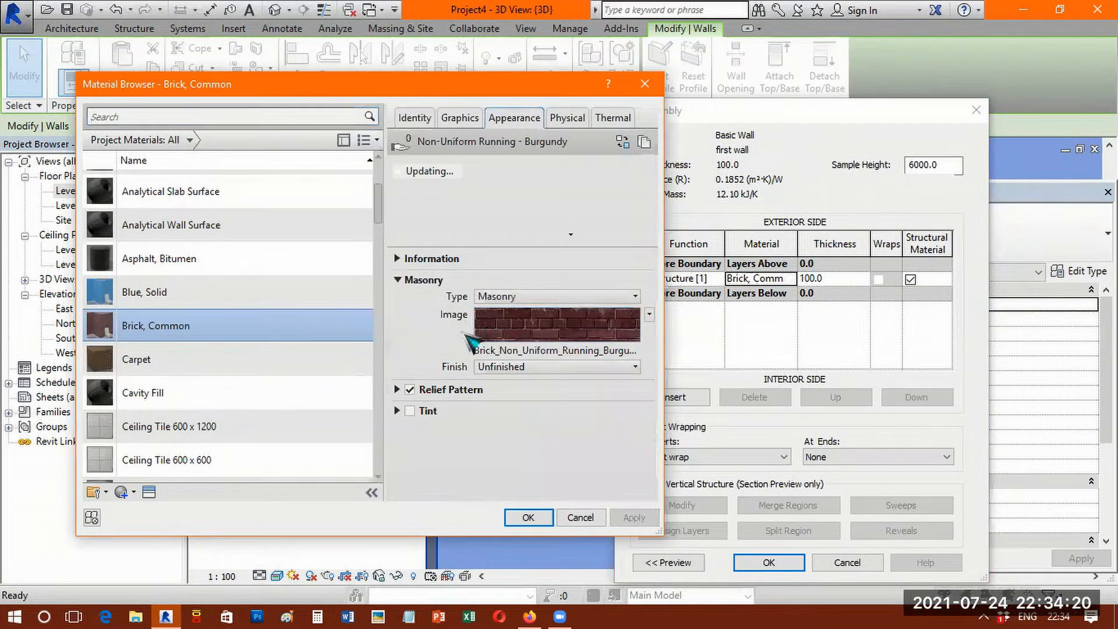
pyautogui.click(520, 333)
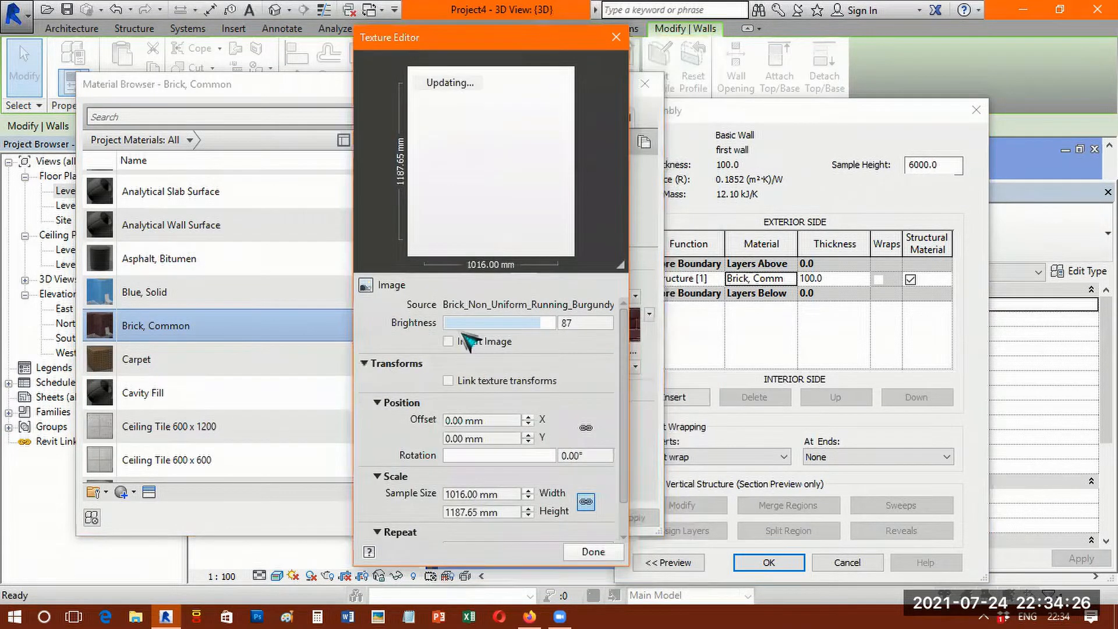
# - Set the brick texture's sample width to 3000 mm with its proportions linked, and apply the change to the material
pyautogui.click(451, 419)
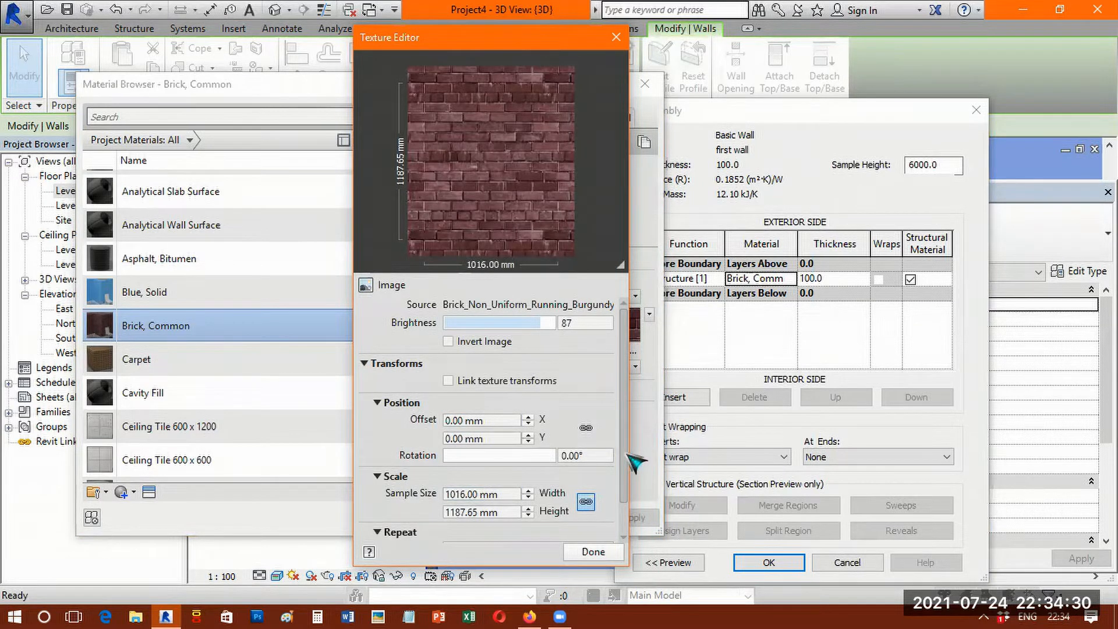
pyautogui.scroll(-1, 627, 455)
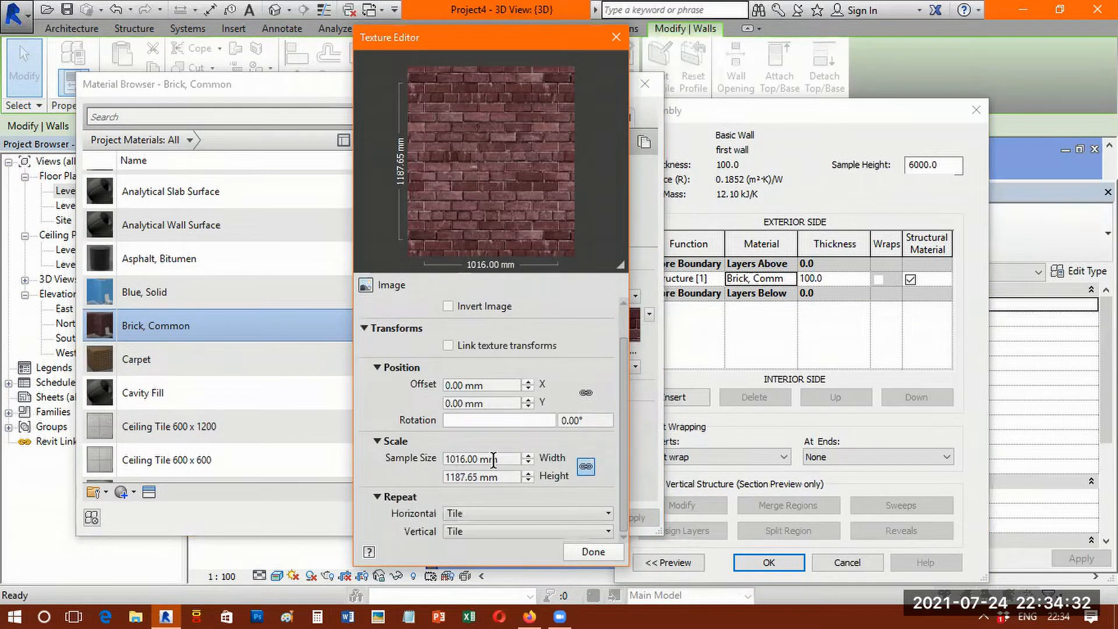
pyautogui.click(501, 459)
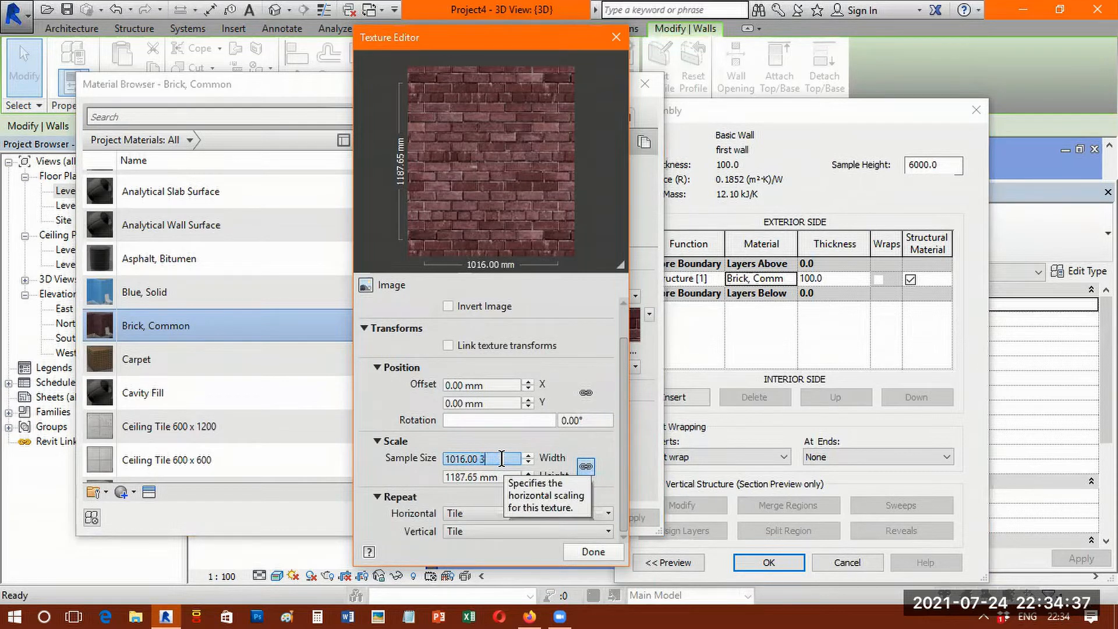
pyautogui.press('BackSpace')
pyautogui.press('BackSpace')
pyautogui.press('BackSpace')
pyautogui.press('BackSpace')
pyautogui.press('BackSpace')
pyautogui.press('BackSpace')
pyautogui.press('BackSpace')
pyautogui.press('BackSpace')
pyautogui.press('BackSpace')
pyautogui.write('3000')
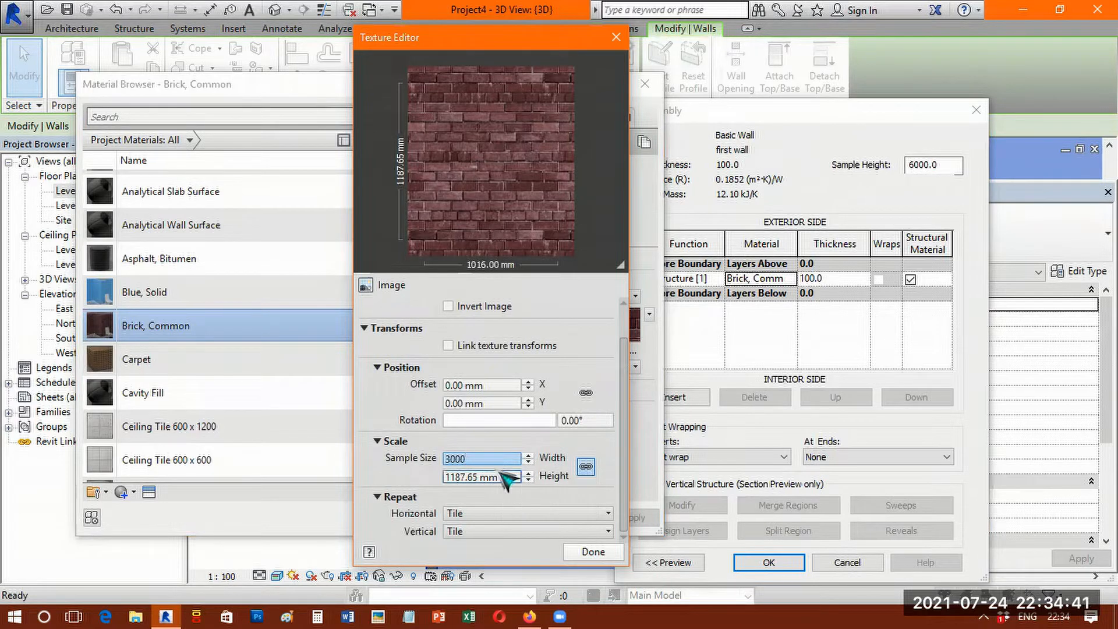
pyautogui.click(511, 478)
pyautogui.click(592, 552)
pyautogui.click(639, 520)
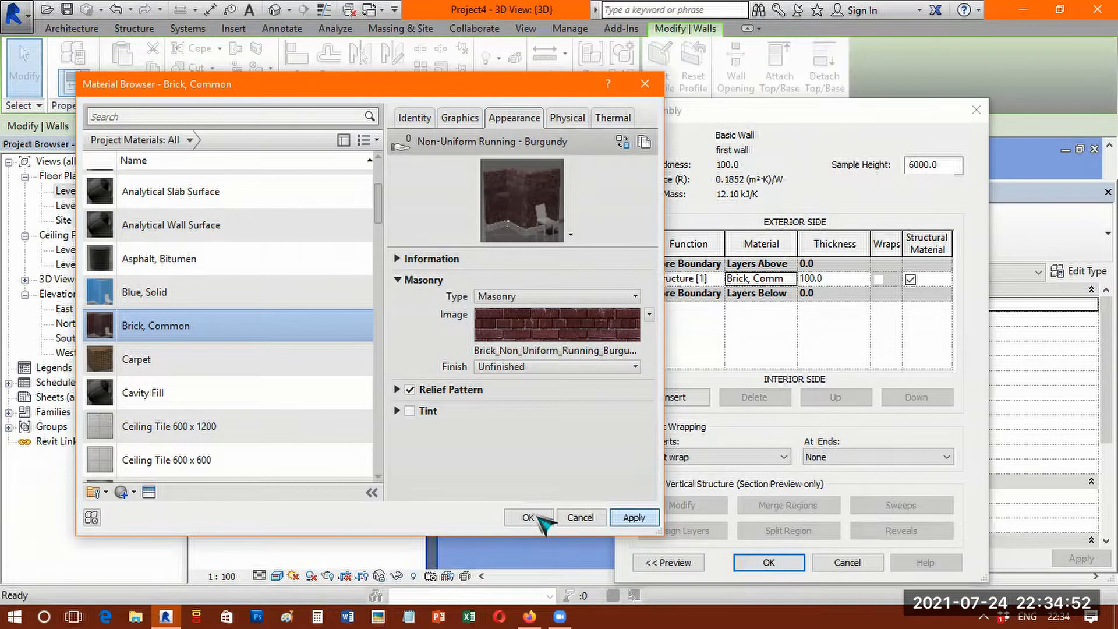
# - Accept the edited material, assembly and "first wall" type, then deselect the wall and hide its properties
pyautogui.click(528, 517)
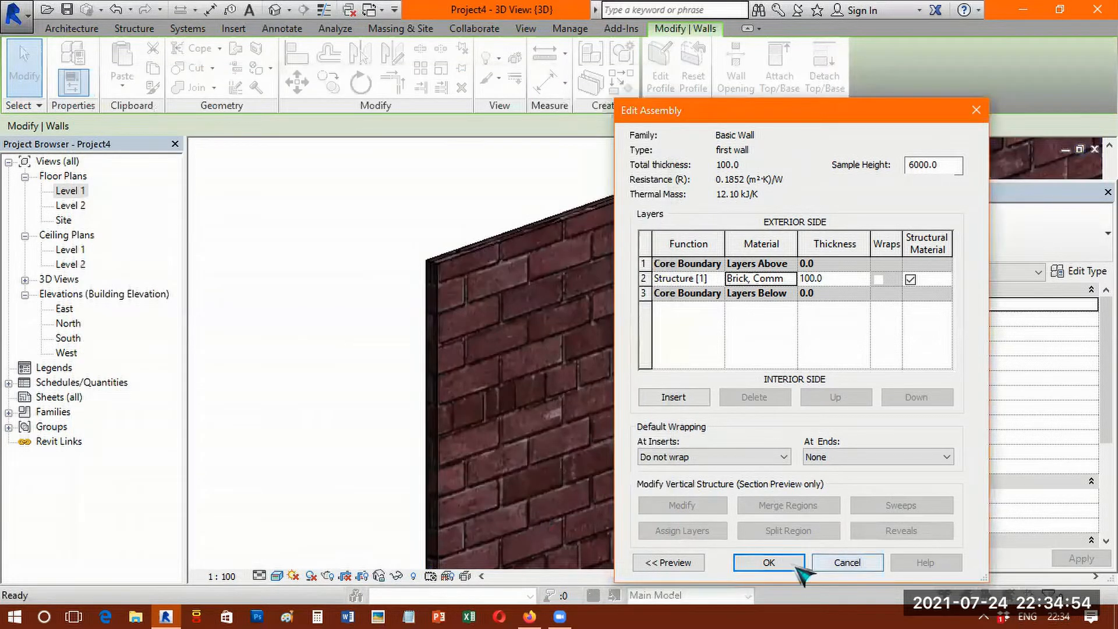
pyautogui.press('Return')
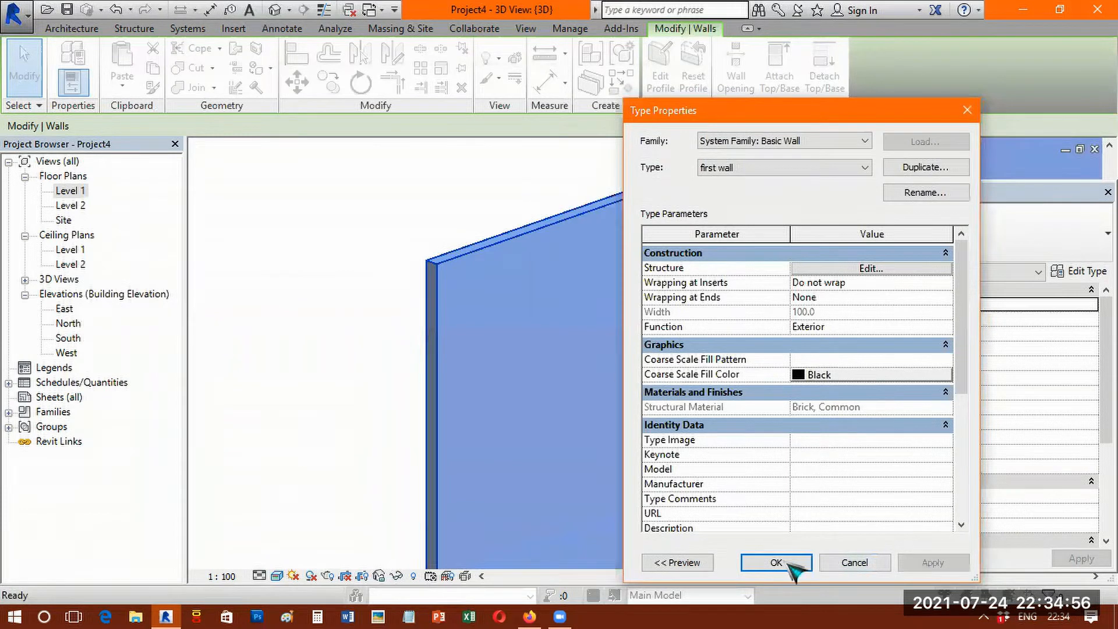
pyautogui.click(784, 561)
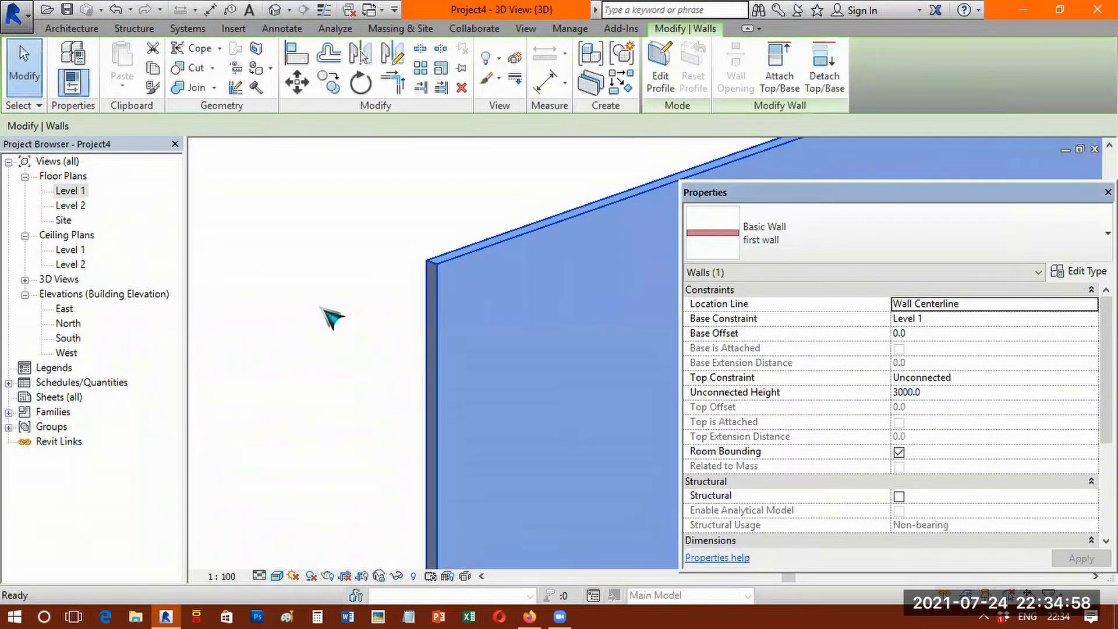
pyautogui.press('Escape')
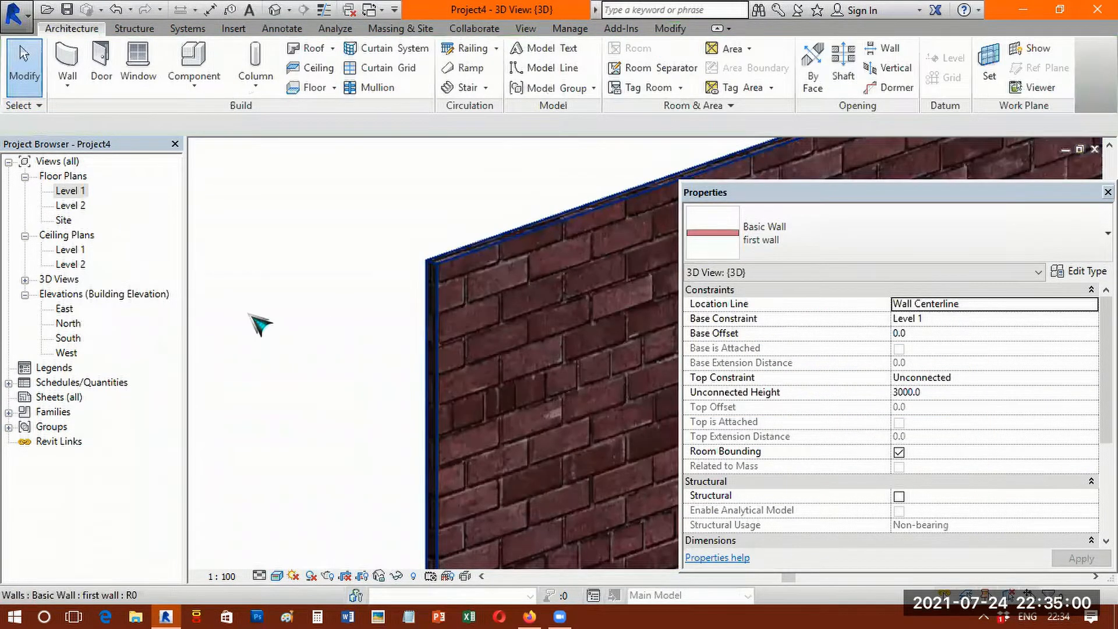
pyautogui.hotkey('ctrl', '1')
# - Examine the rescaled brick texture up close and view both parallel walls from several angles
pyautogui.scroll(2, 676, 385)
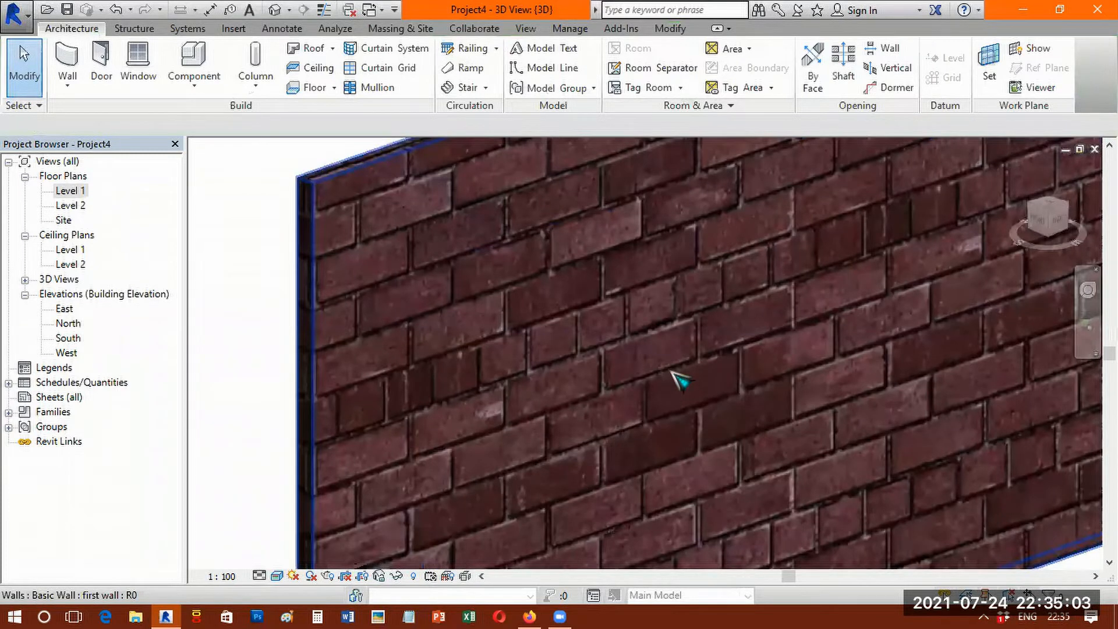
pyautogui.scroll(-2, 678, 381)
pyautogui.scroll(-1, 719, 373)
pyautogui.moveTo(707, 376); pyautogui.dragTo(457, 315, button='middle')
pyautogui.scroll(-1, 689, 371)
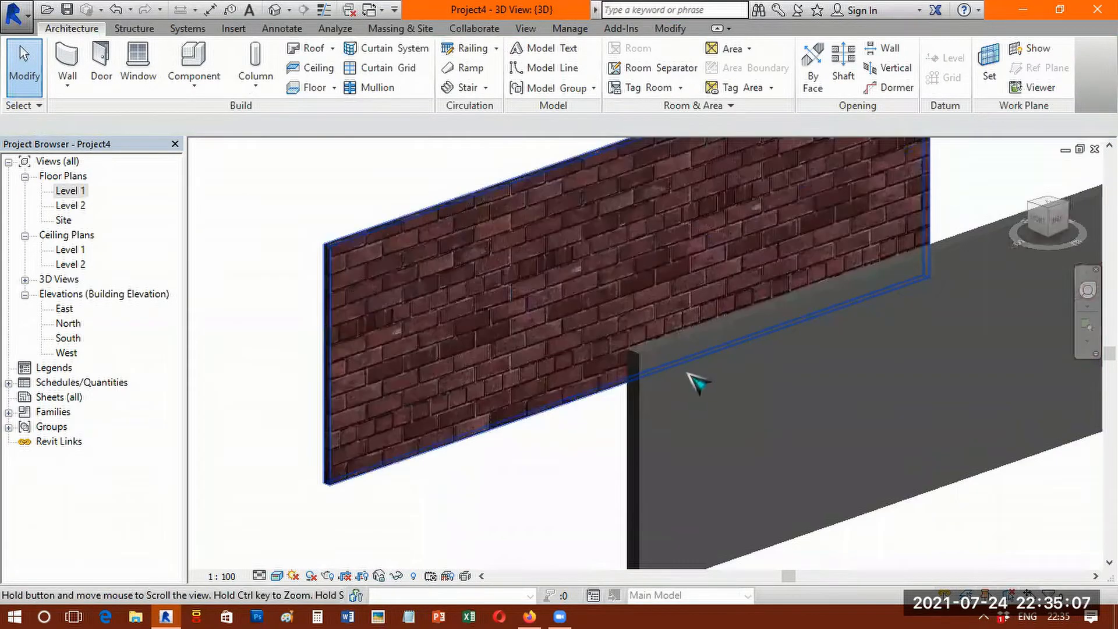
pyautogui.moveTo(695, 381); pyautogui.dragTo(666, 367, button='middle')
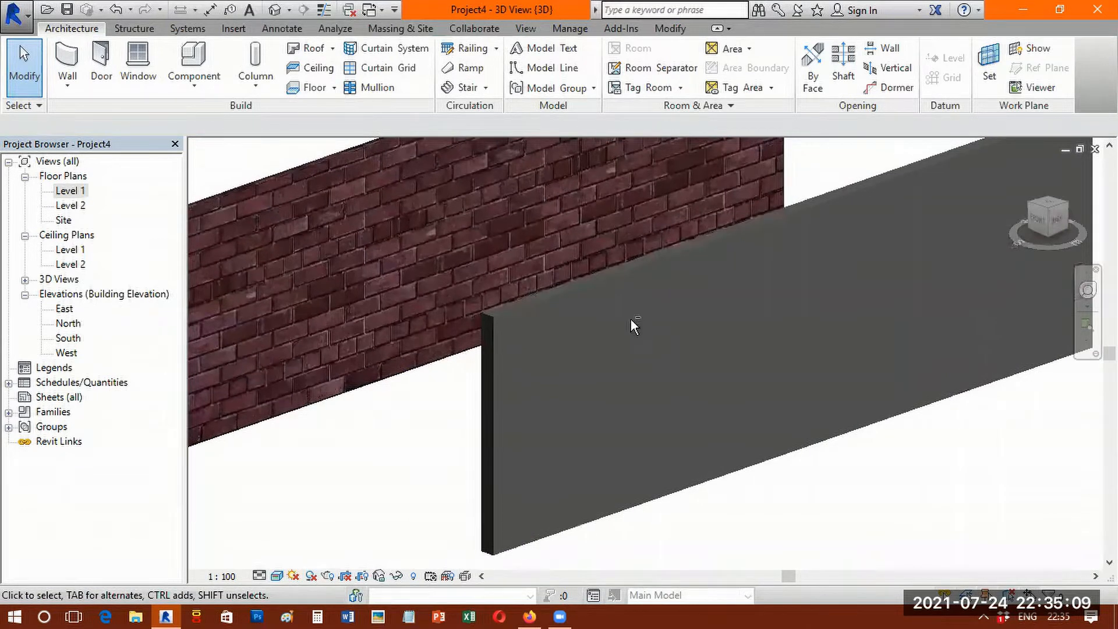
pyautogui.keyDown('shift'); pyautogui.moveTo(635, 325); pyautogui.dragTo(544, 332, button='middle'); pyautogui.keyUp('shift')
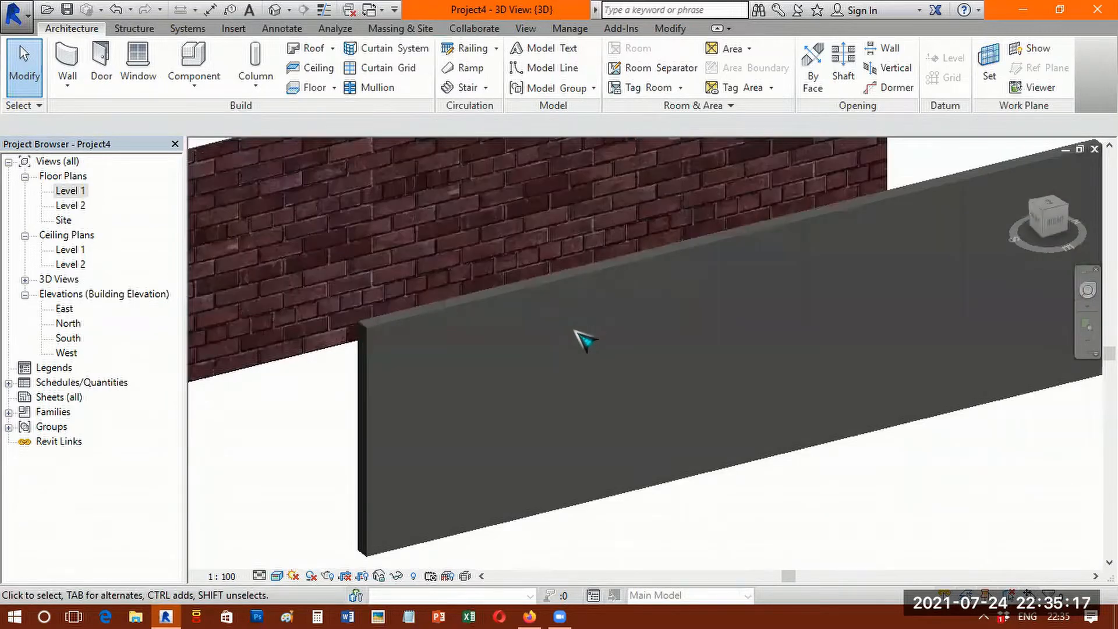
pyautogui.scroll(1, 576, 349)
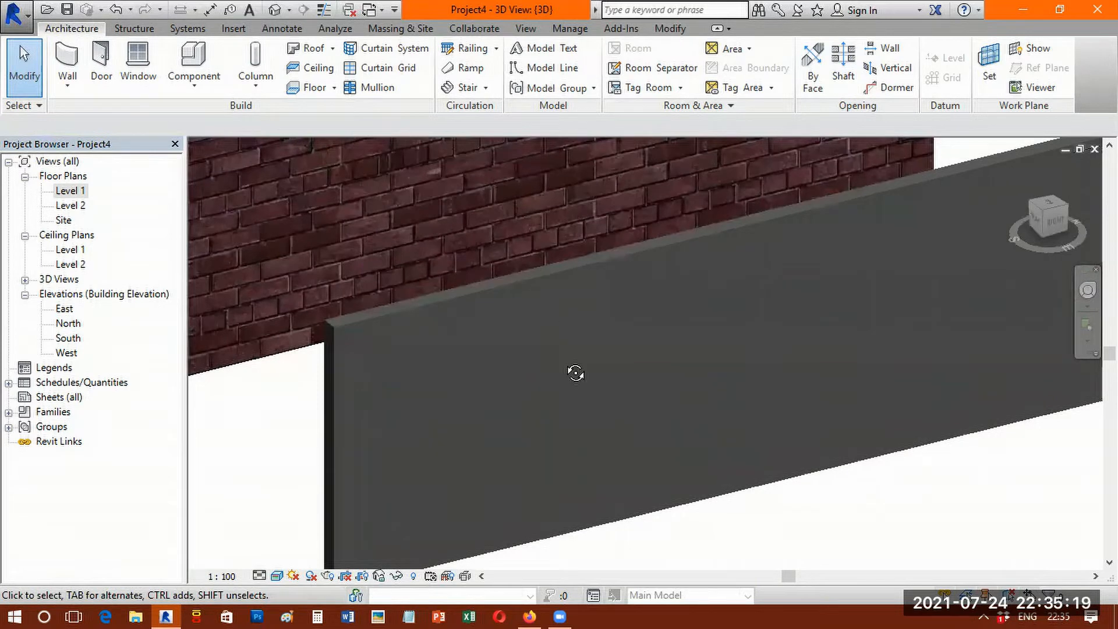
pyautogui.keyDown('shift'); pyautogui.moveTo(594, 469); pyautogui.dragTo(549, 399, button='middle'); pyautogui.keyUp('shift')
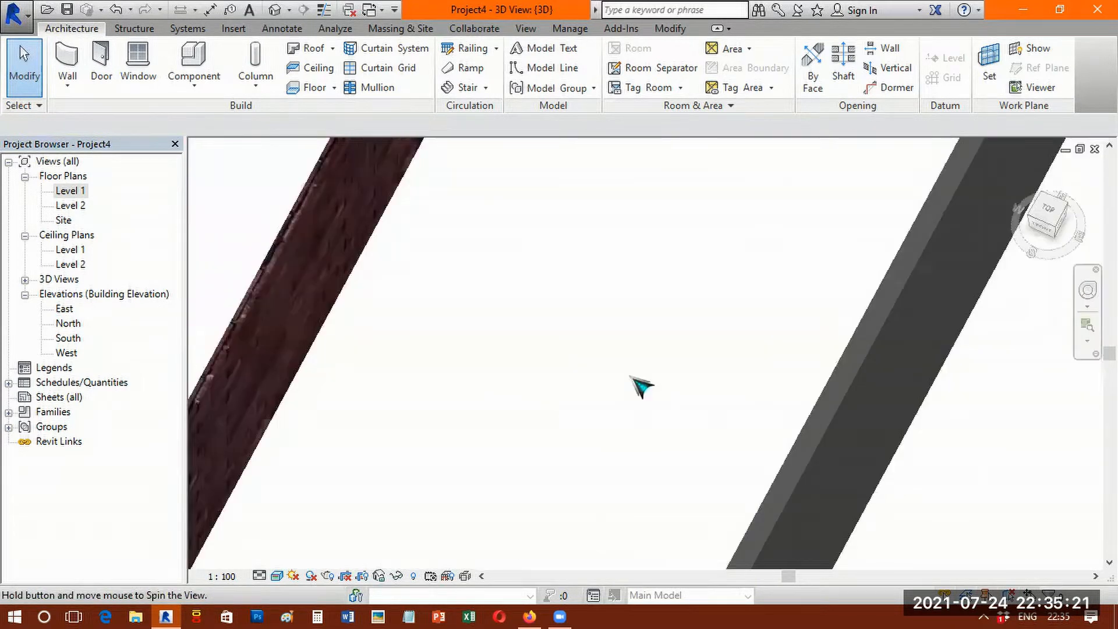
pyautogui.keyDown('shift'); pyautogui.moveTo(630, 376); pyautogui.dragTo(664, 356, button='middle'); pyautogui.keyUp('shift')
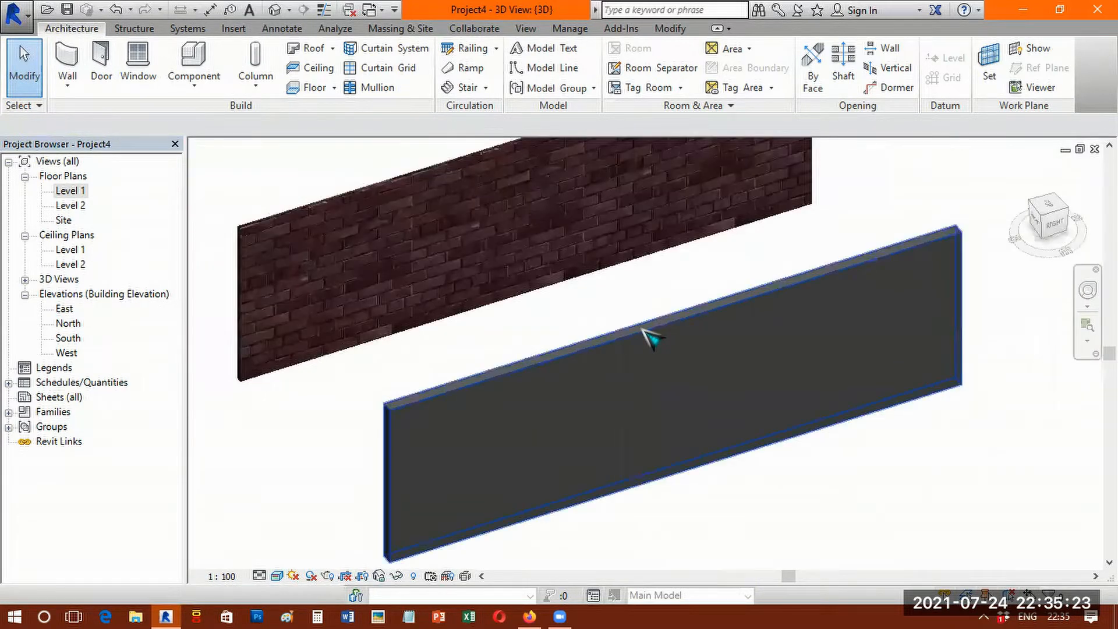
# - Duplicate the plain parallel wall's Generic - 200mm type under the name "2nd wall"
pyautogui.click(652, 338)
pyautogui.rightClick(734, 592)
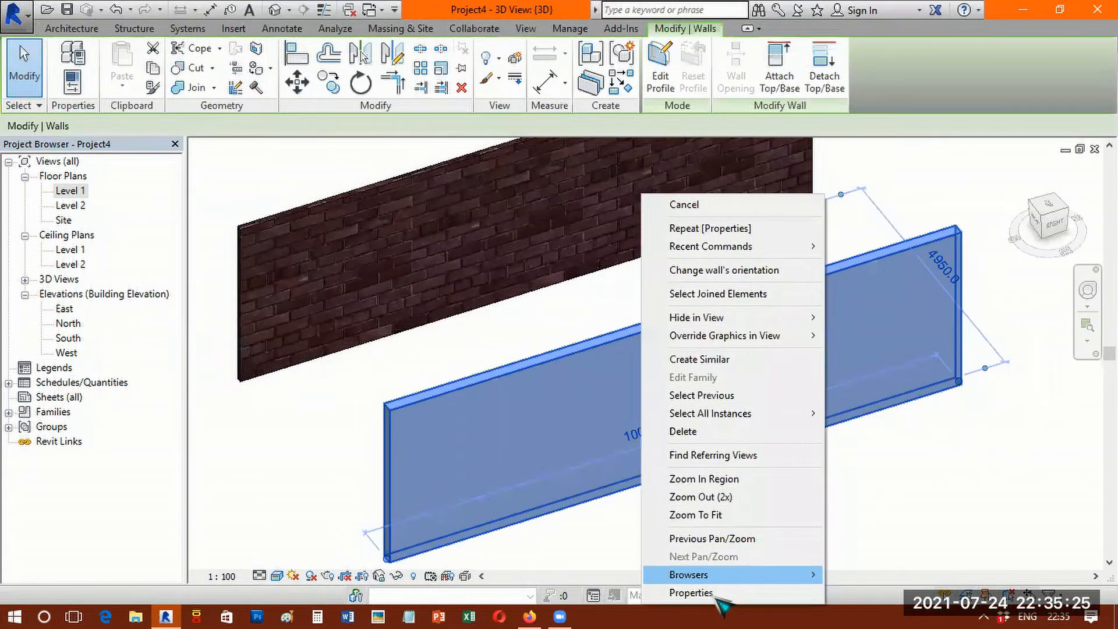
pyautogui.click(715, 594)
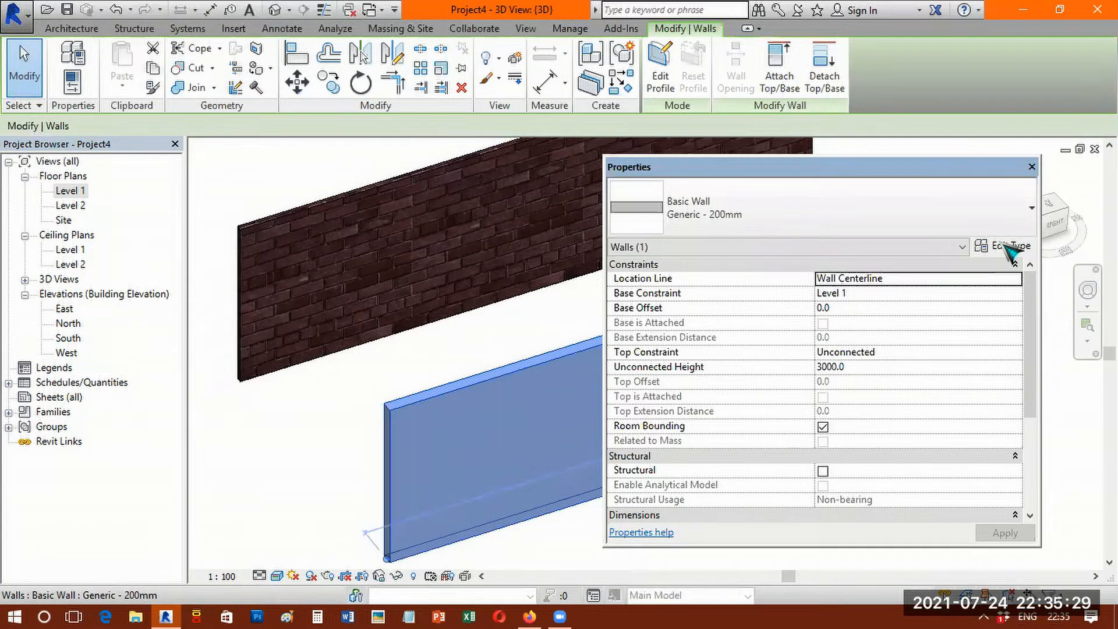
pyautogui.click(1005, 245)
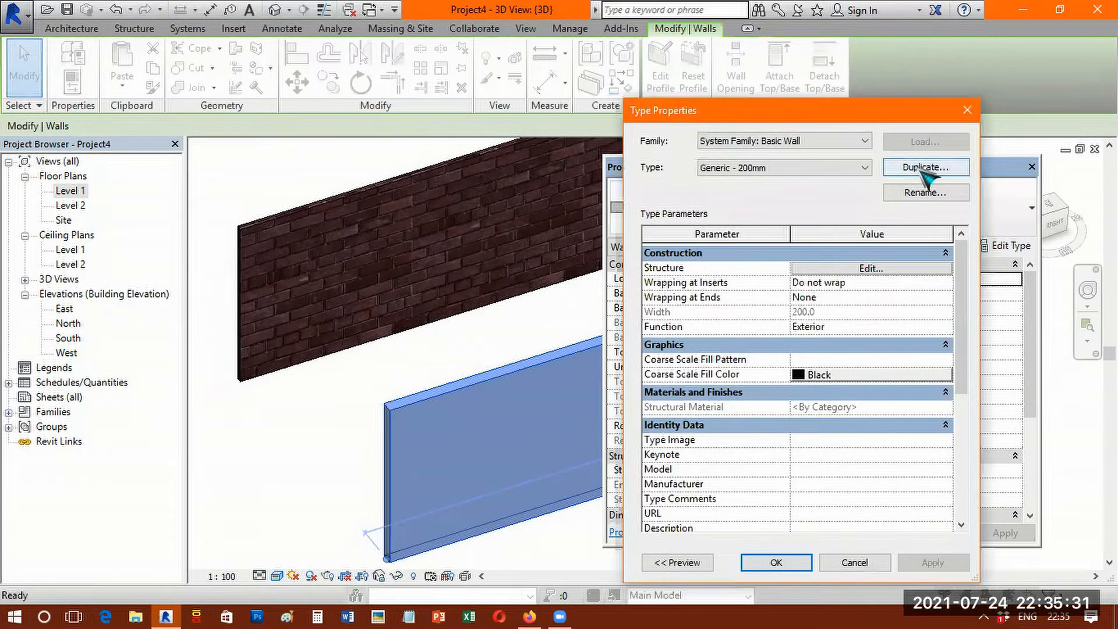
pyautogui.click(923, 169)
pyautogui.write('2nd wall')
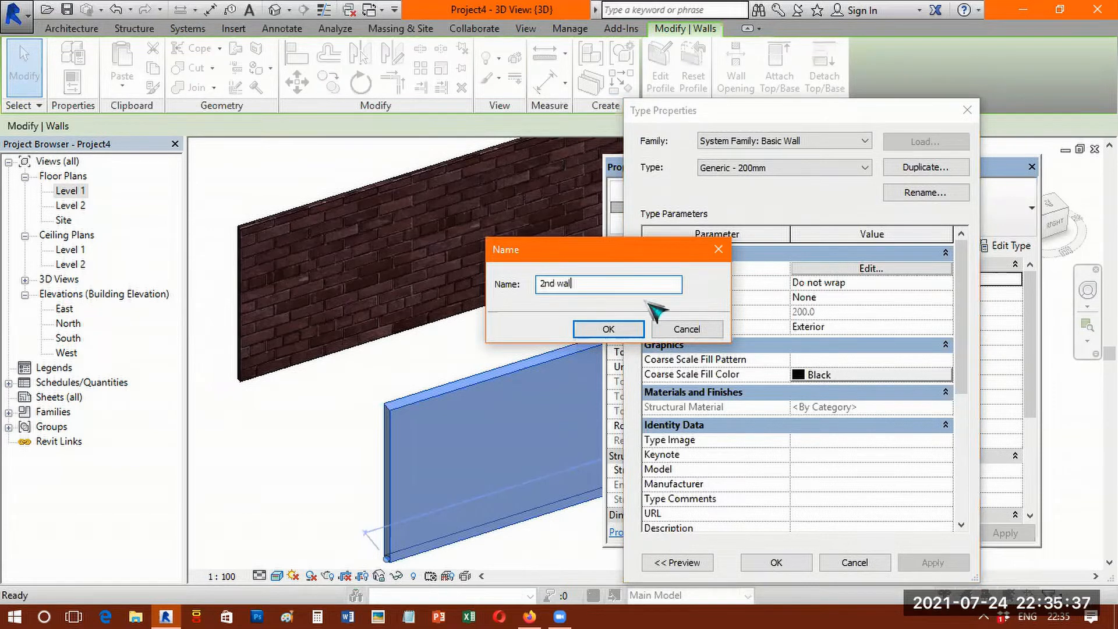
pyautogui.click(609, 329)
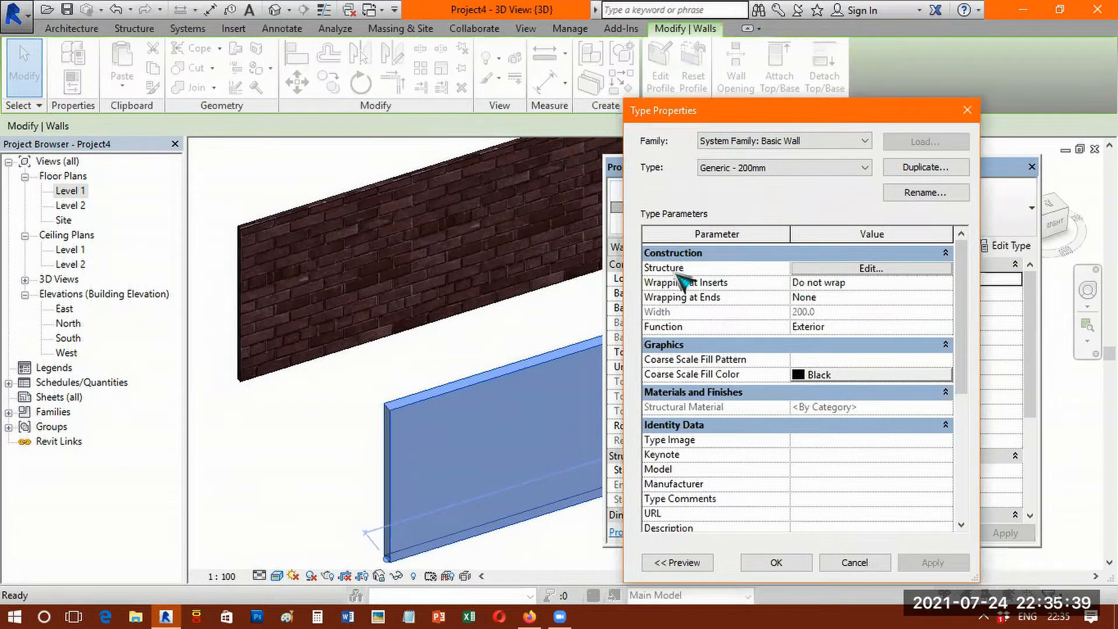
# - Open the "2nd wall" type's structure and insert two new layers on the exterior side of the existing structure layer
pyautogui.click(832, 270)
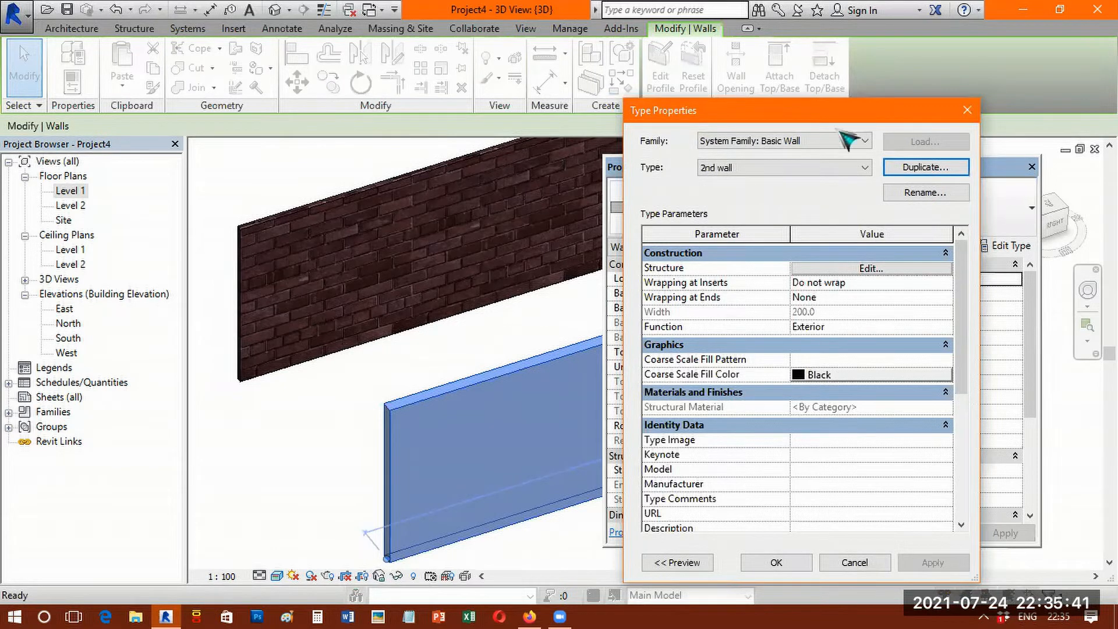
pyautogui.moveTo(845, 128); pyautogui.dragTo(782, 79)
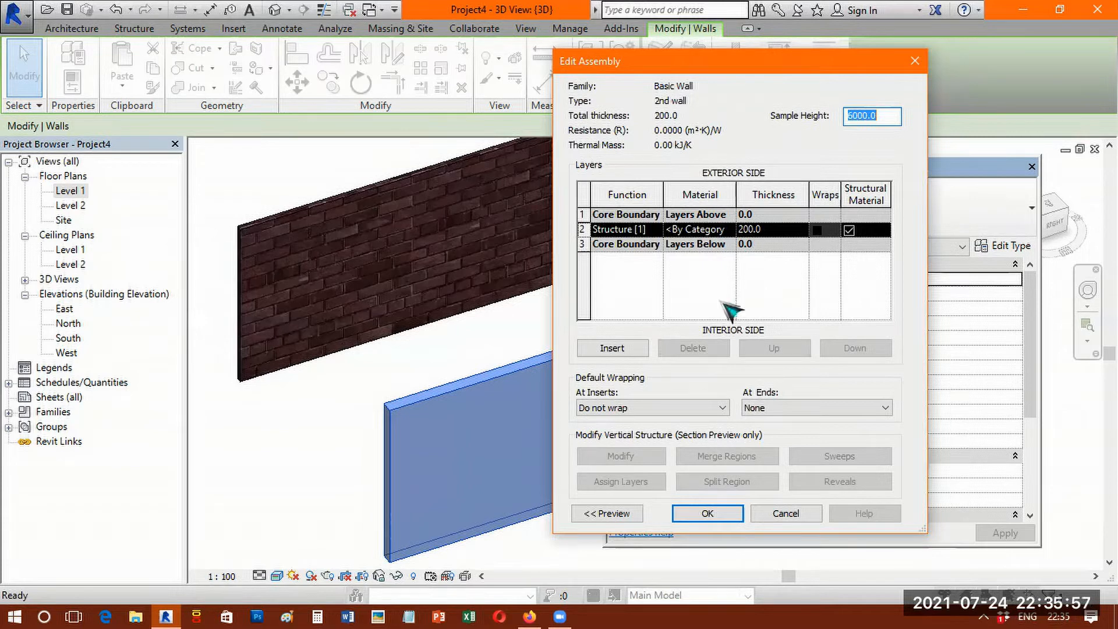
pyautogui.click(630, 347)
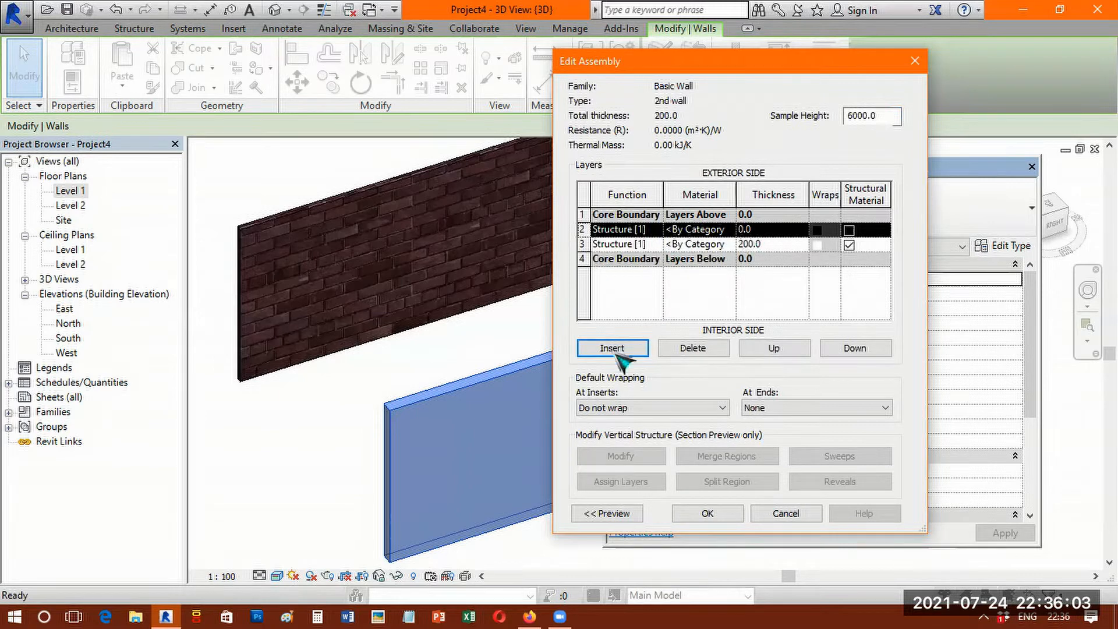
pyautogui.click(615, 354)
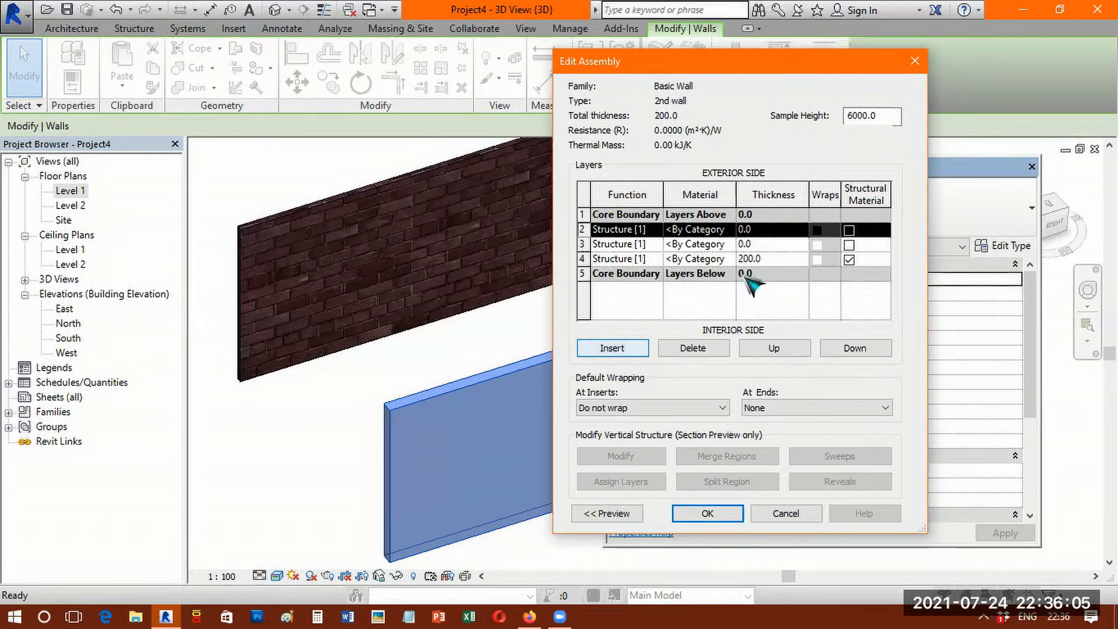
# - Set the thickness of the outermost new structure layer in the "2nd wall" assembly to 10 mm
pyautogui.click(755, 231)
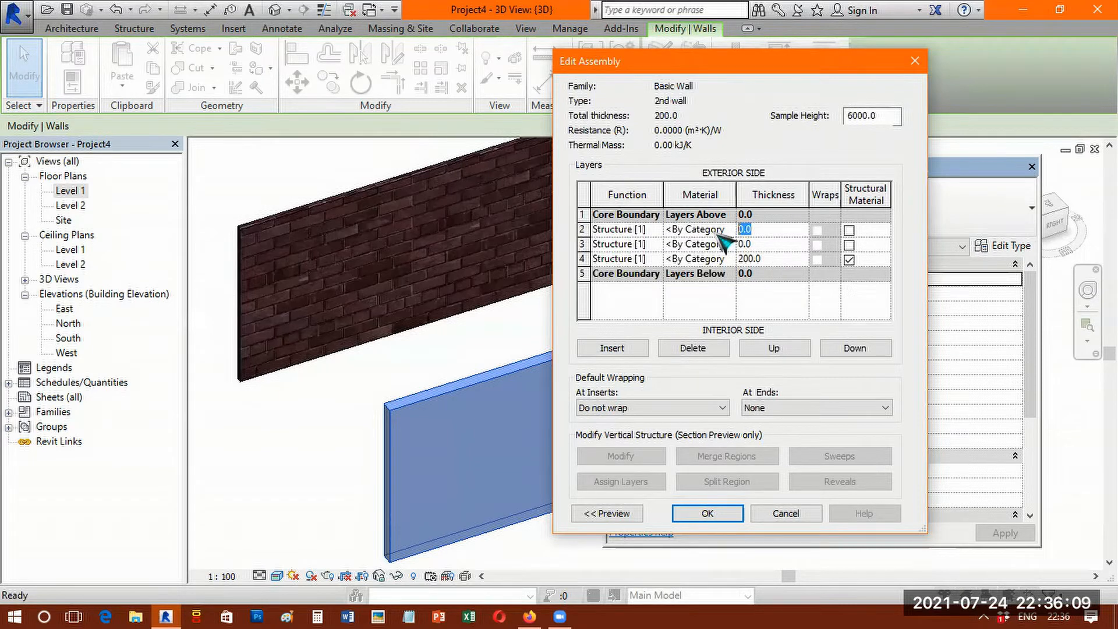
pyautogui.write('10')
pyautogui.press('Tab')
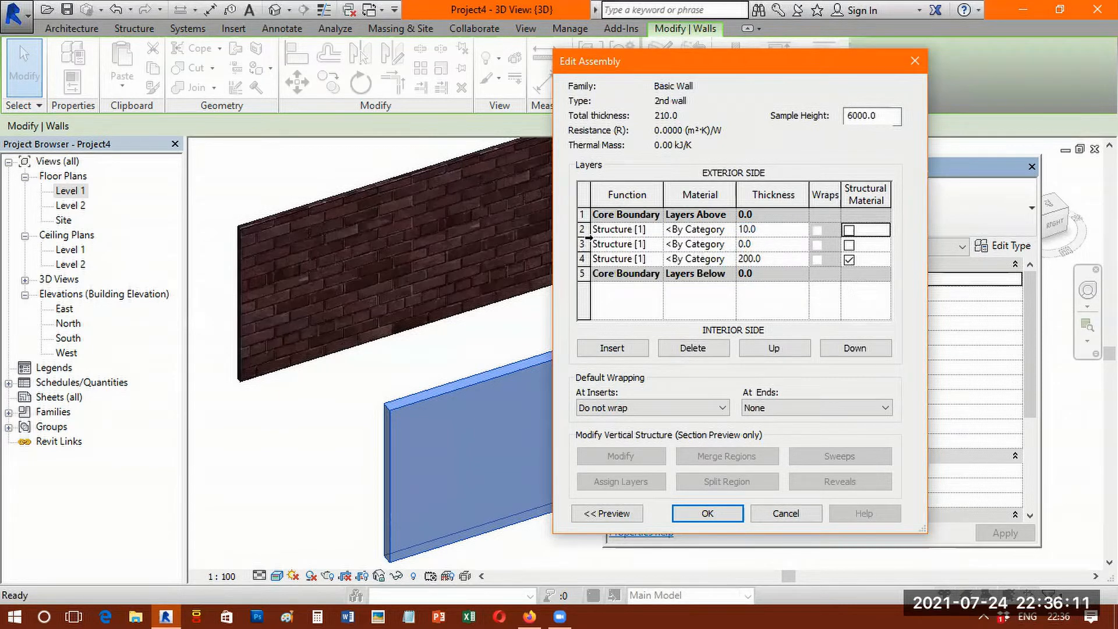
pyautogui.click(776, 228)
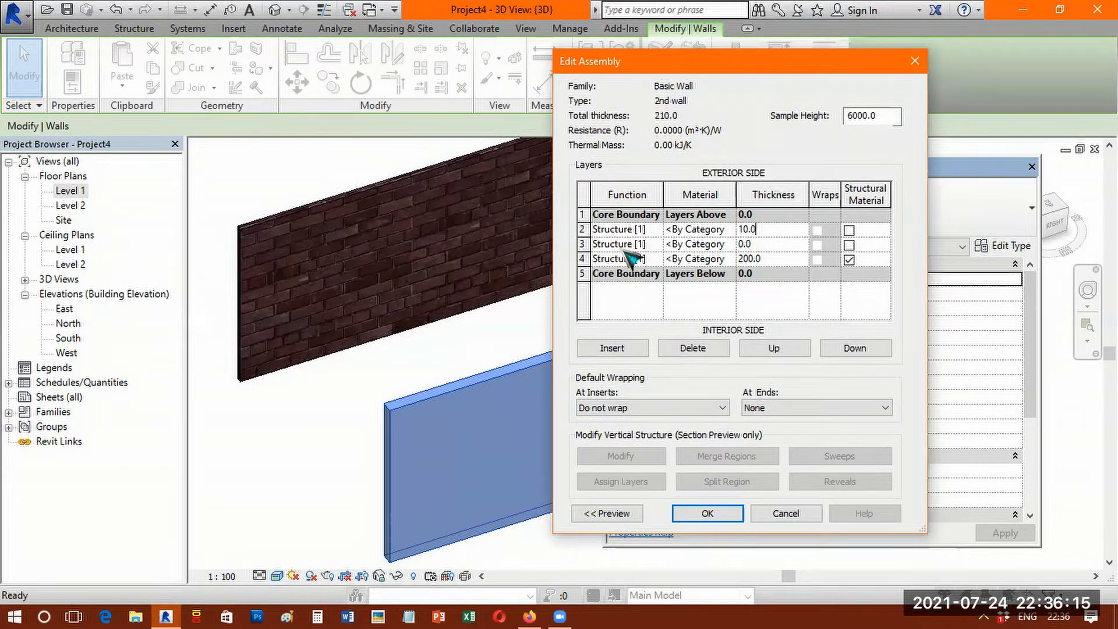
# - Set the second new layer's thickness to 10 mm and move the 200 mm structural layer up between the two thin layers
pyautogui.click(760, 243)
pyautogui.press('Tab')
pyautogui.click(582, 258)
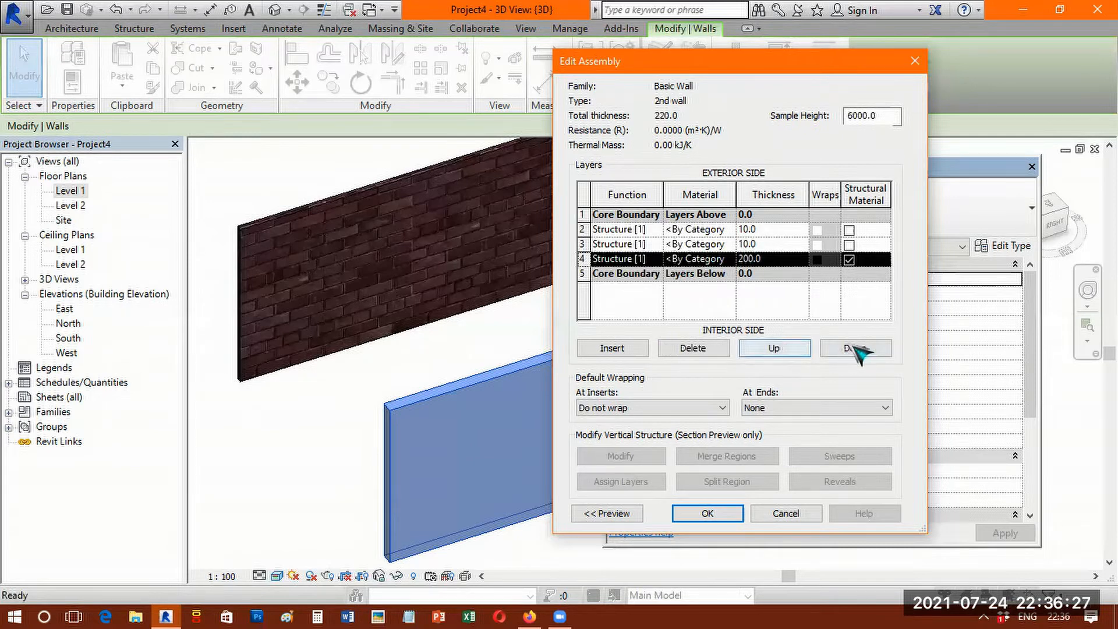
pyautogui.click(775, 348)
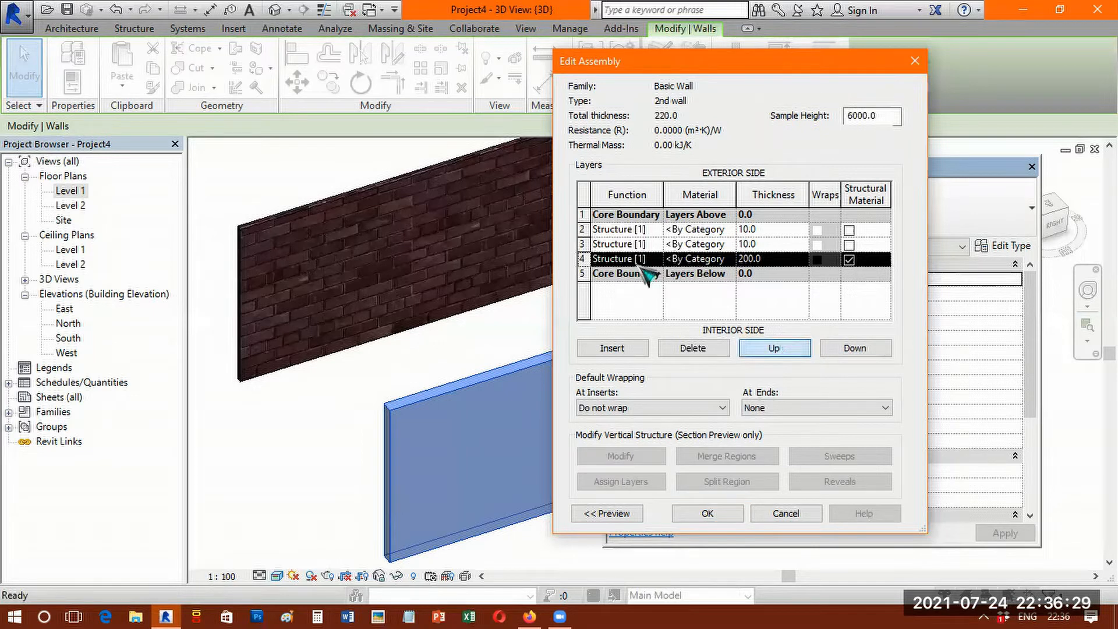
pyautogui.click(771, 228)
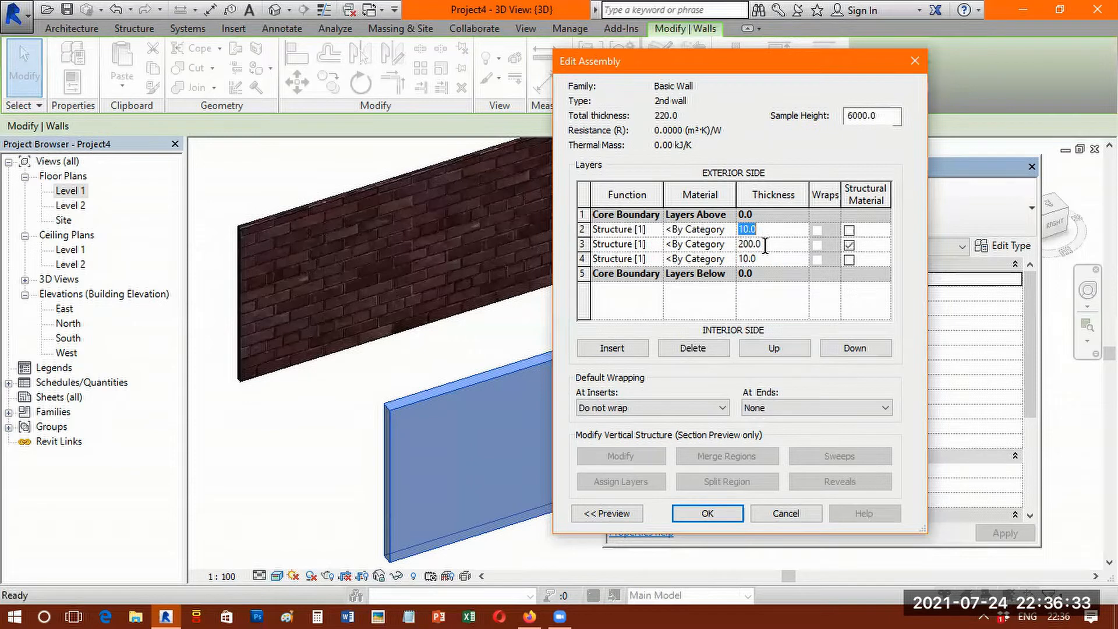
pyautogui.click(760, 260)
pyautogui.click(767, 228)
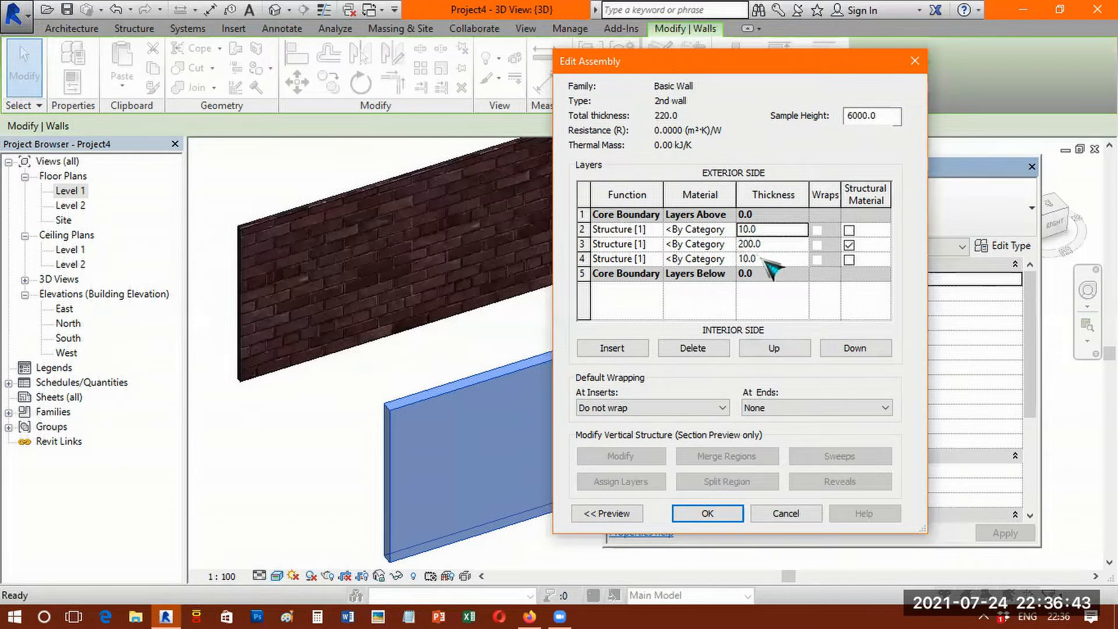
# - Assign the Door - Panel material from the Wood category to the exterior 10 mm layer of the "2nd wall" assembly
pyautogui.click(696, 232)
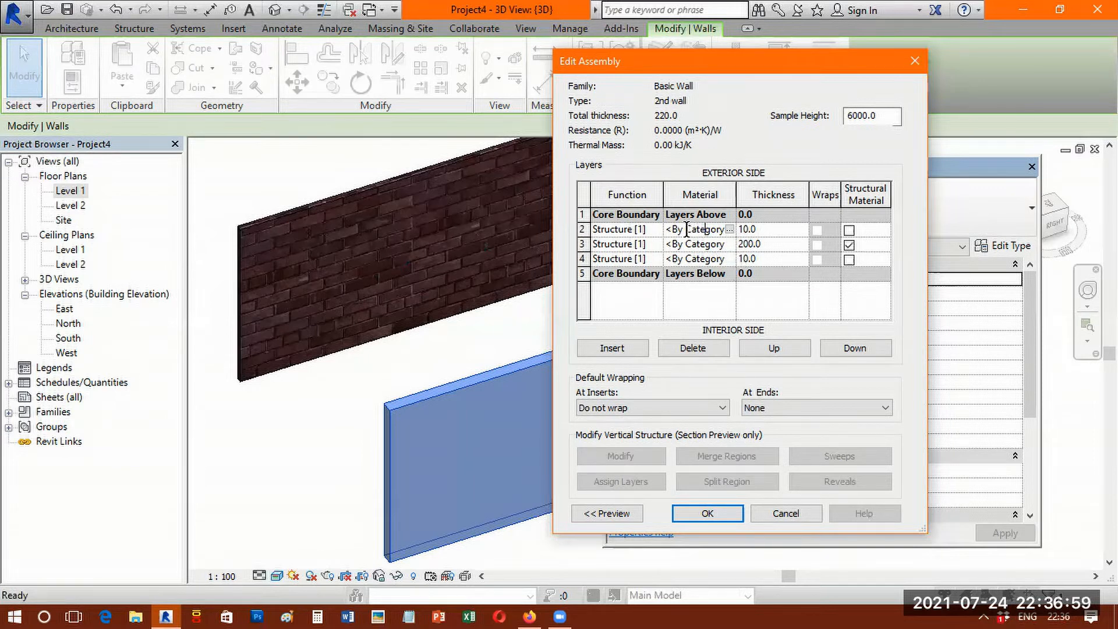
pyautogui.click(732, 229)
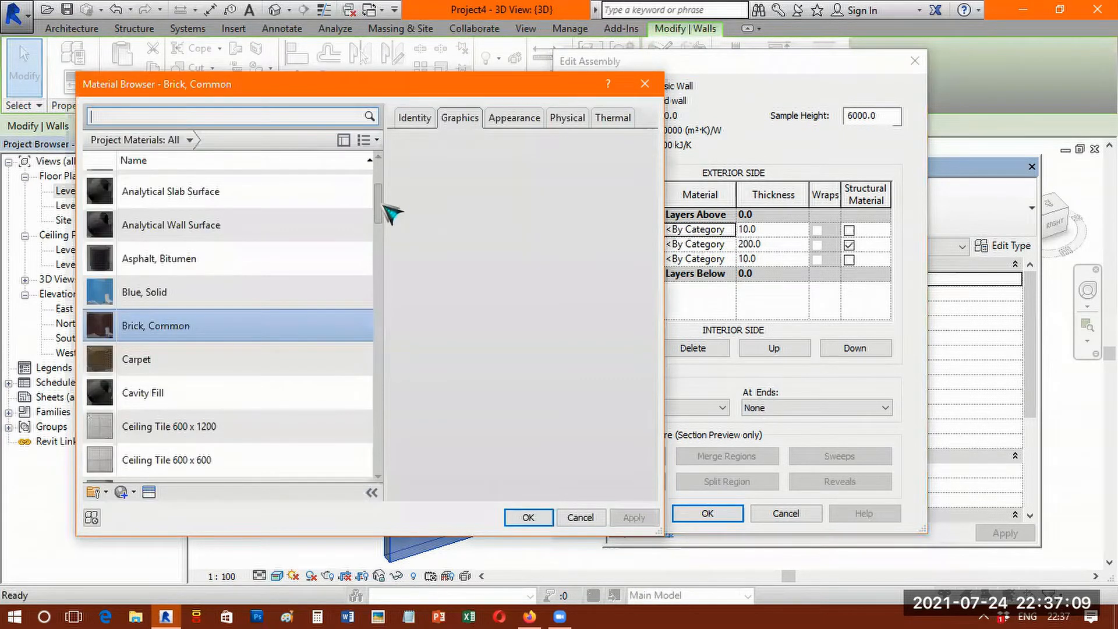
pyautogui.click(379, 468)
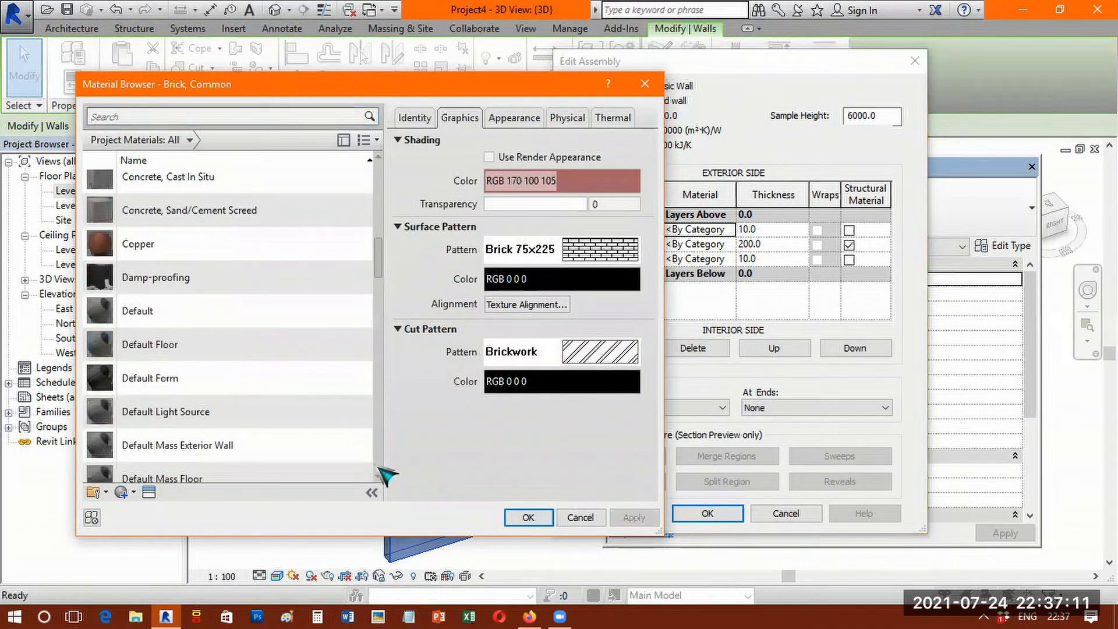
pyautogui.click(378, 469)
pyautogui.scroll(2, 262, 394)
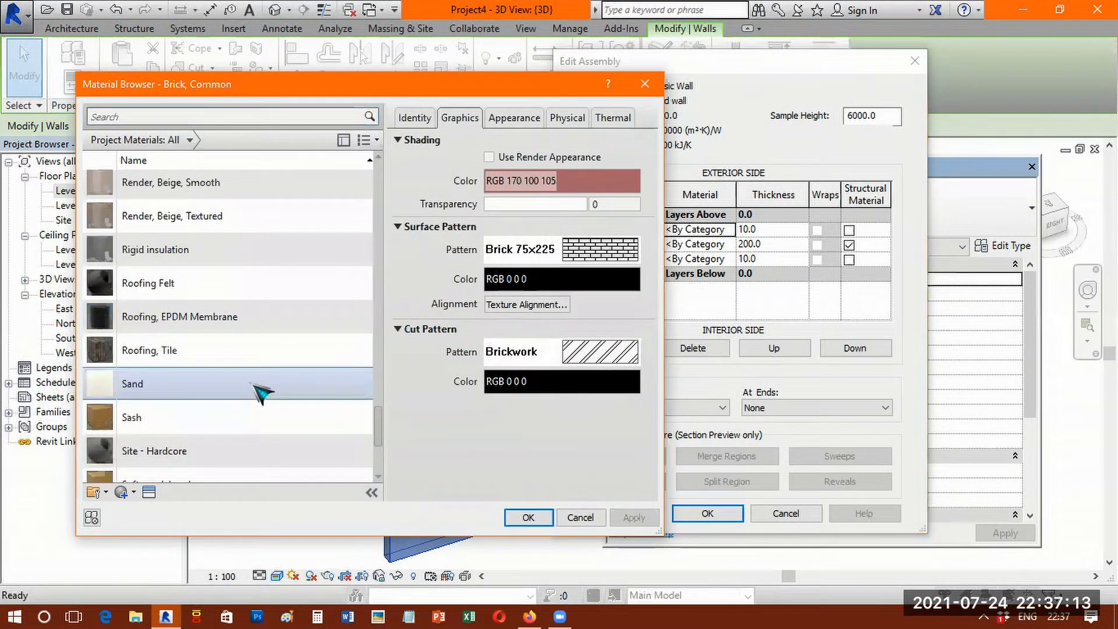
pyautogui.scroll(2, 262, 394)
pyautogui.scroll(6, 262, 394)
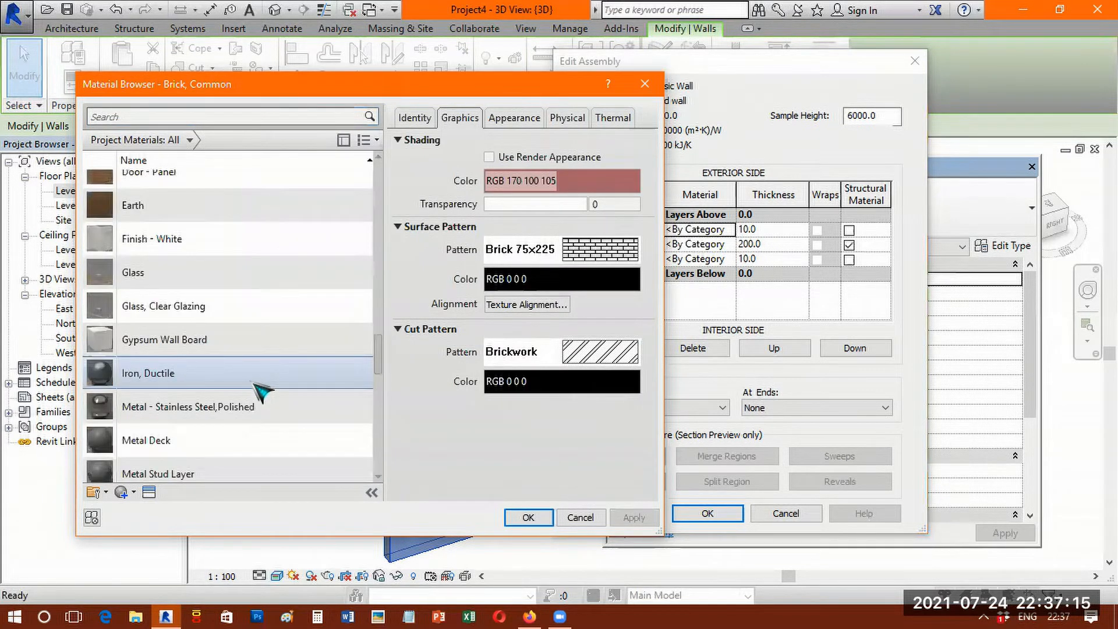
pyautogui.scroll(6, 259, 390)
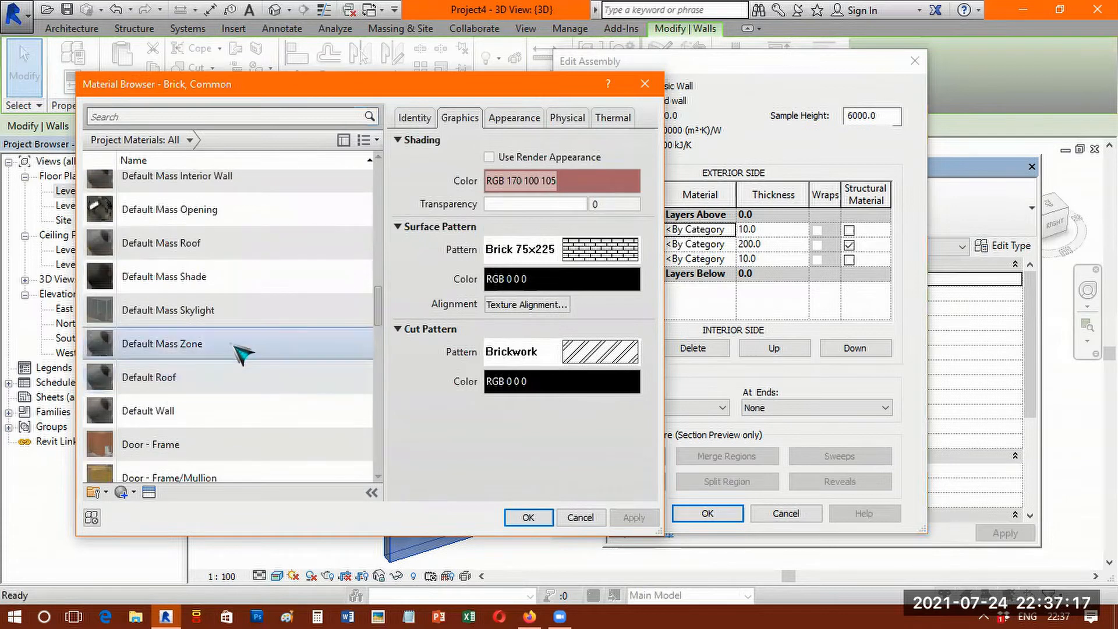
pyautogui.scroll(6, 239, 353)
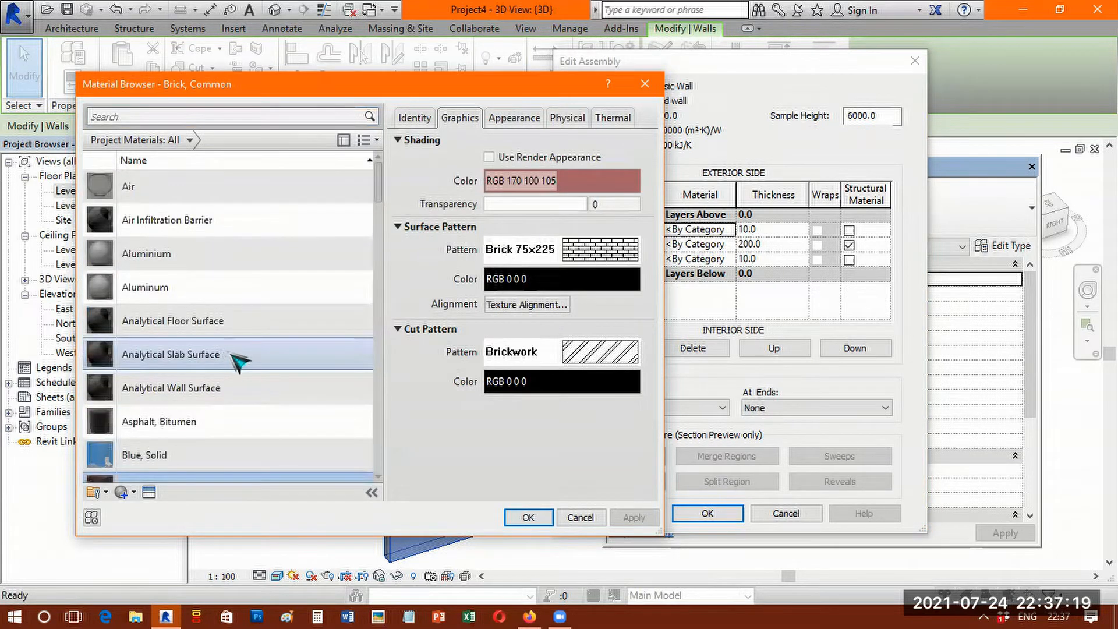
pyautogui.scroll(-10, 236, 349)
pyautogui.click(189, 141)
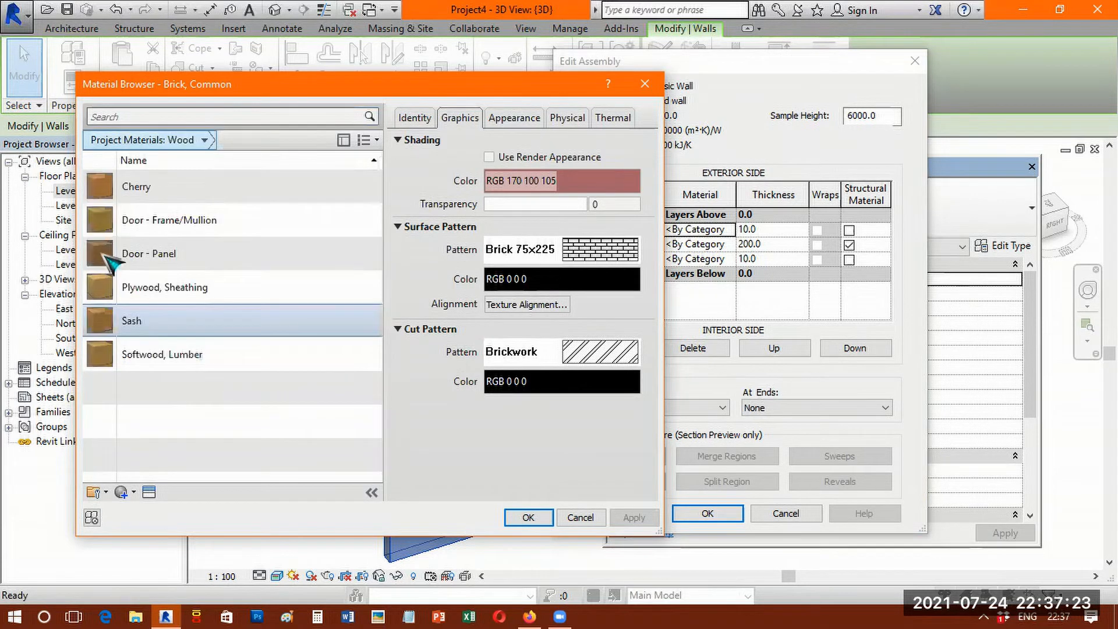
pyautogui.click(111, 264)
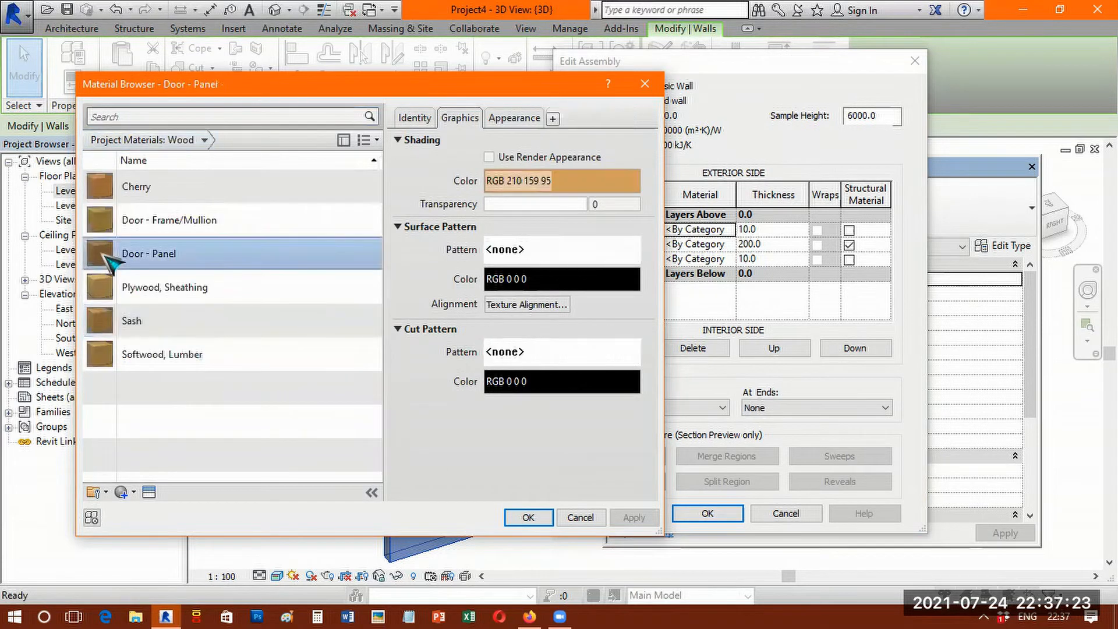
pyautogui.click(514, 117)
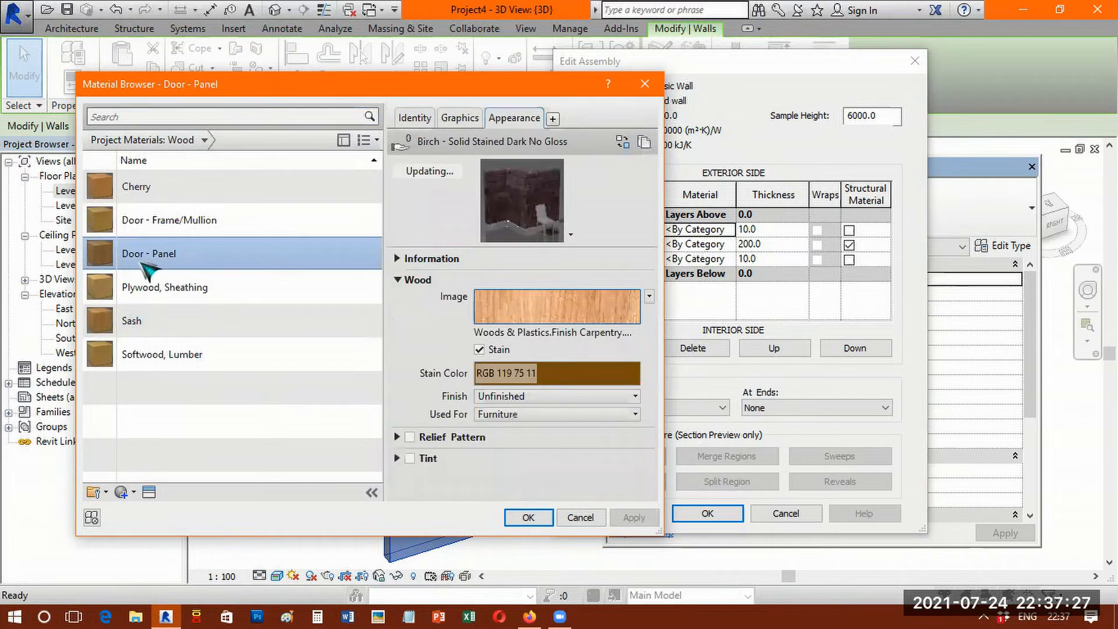
pyautogui.click(528, 517)
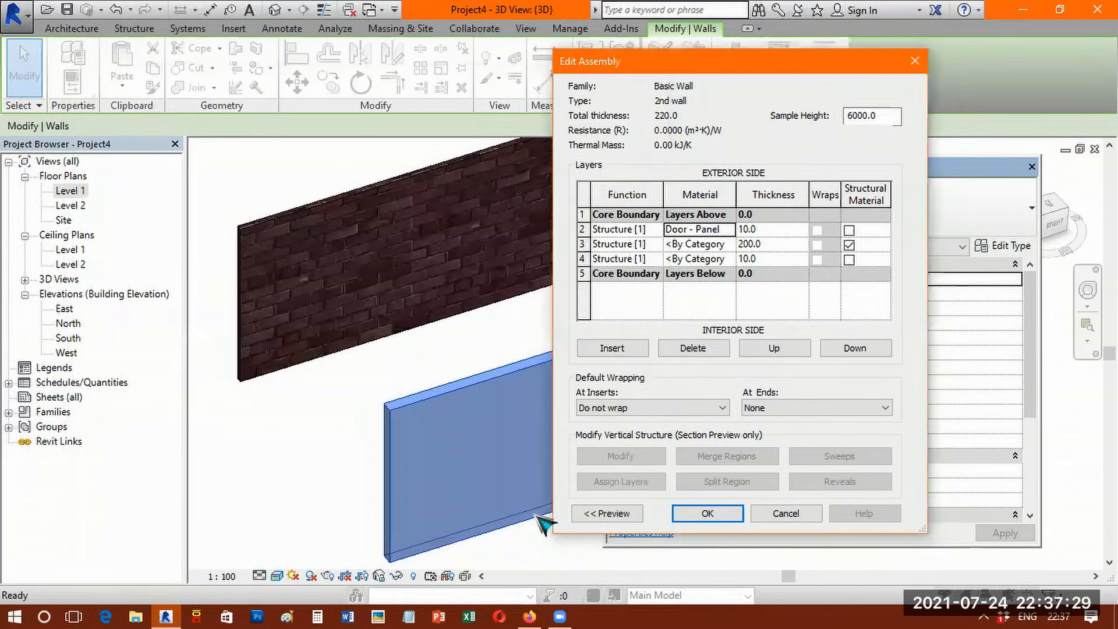
# - Assign the Softwood, Lumber material from the Wood category to the interior 10 mm layer, comparing it with Cherry and Sash
pyautogui.click(709, 263)
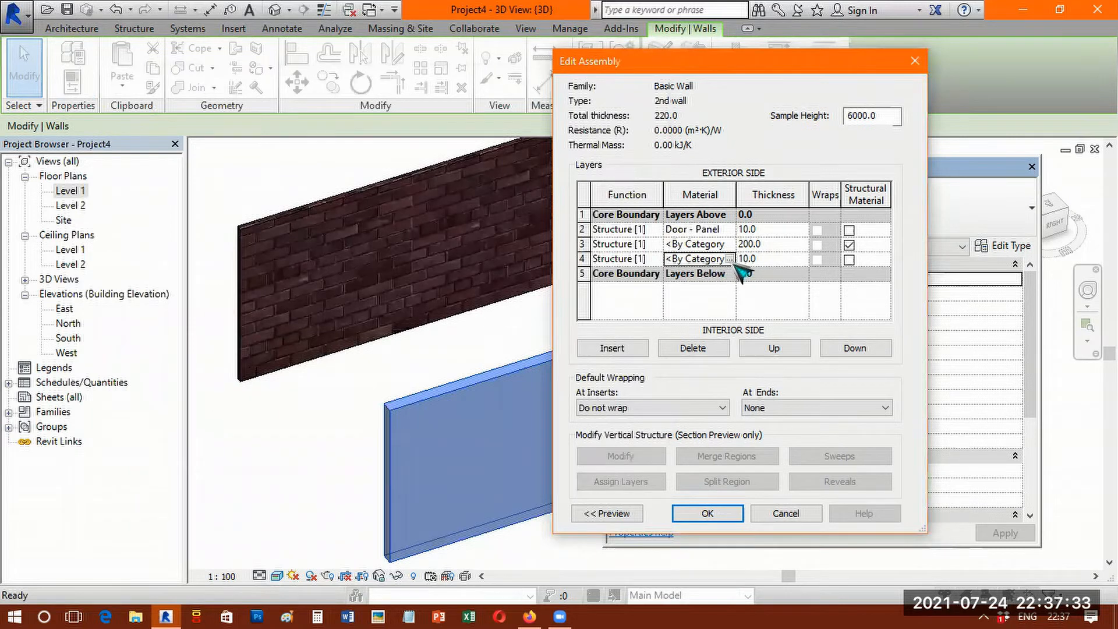
pyautogui.click(729, 259)
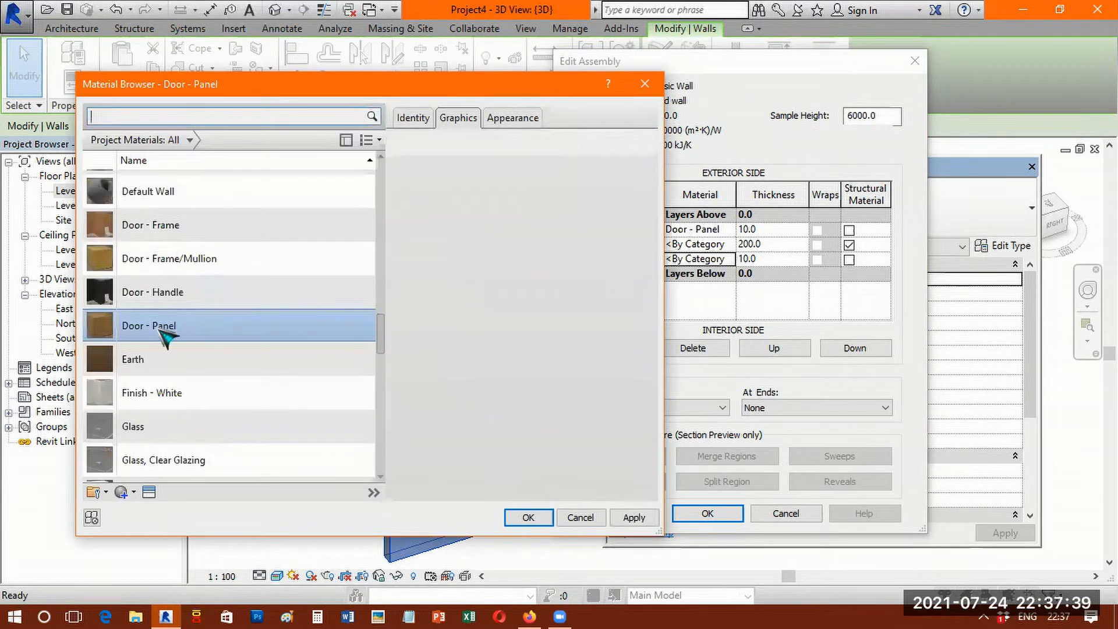
pyautogui.click(189, 141)
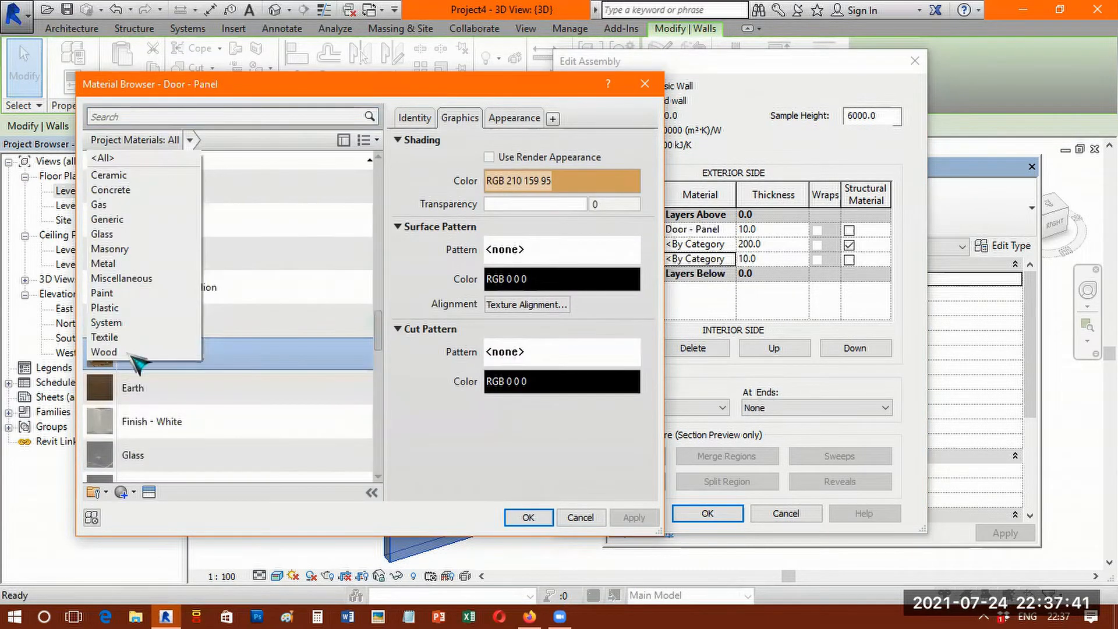
pyautogui.click(130, 353)
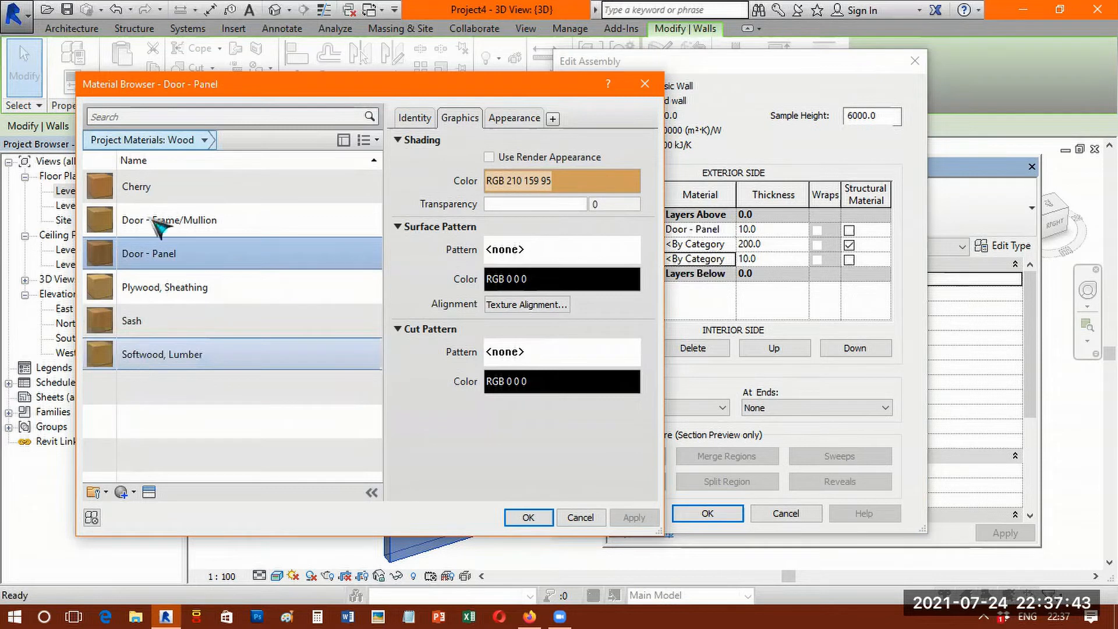
pyautogui.click(153, 190)
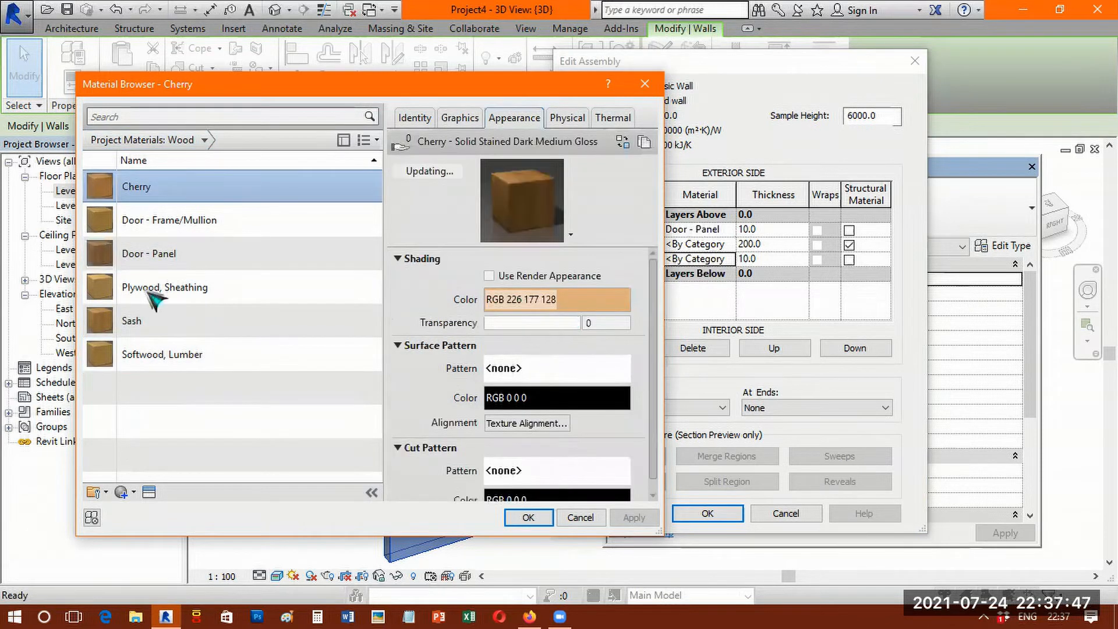
pyautogui.click(158, 357)
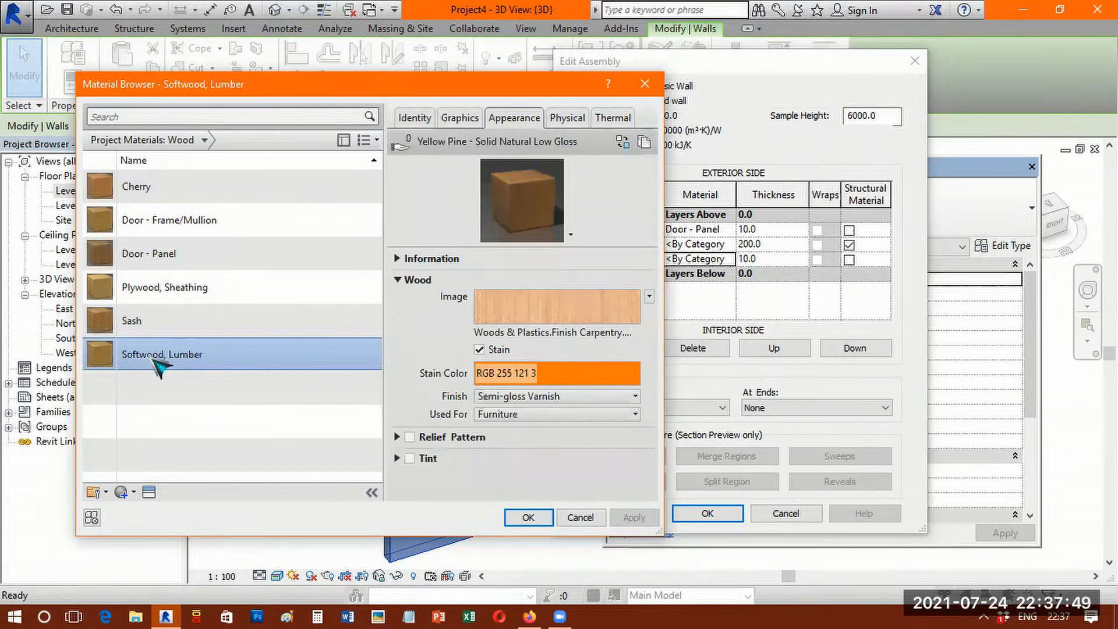
pyautogui.click(224, 322)
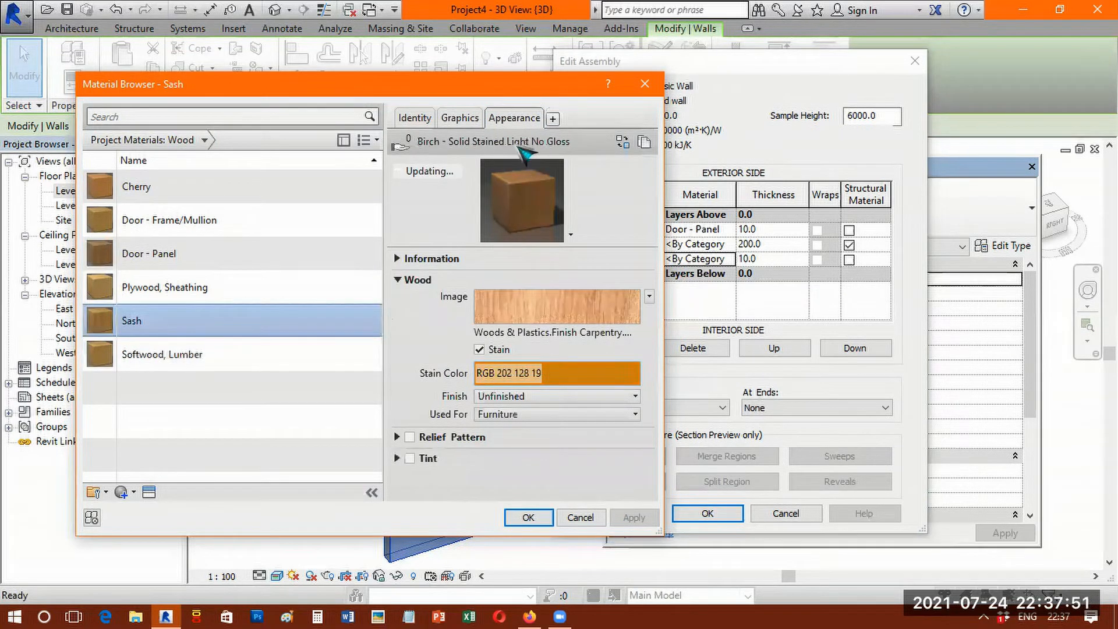
pyautogui.click(166, 353)
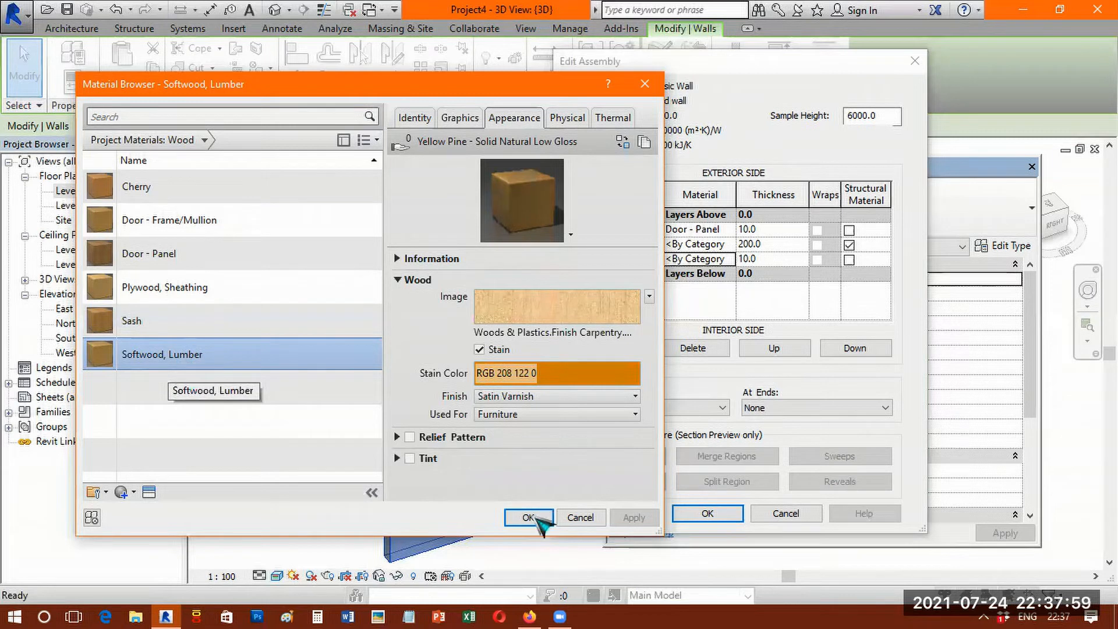
pyautogui.press('Return')
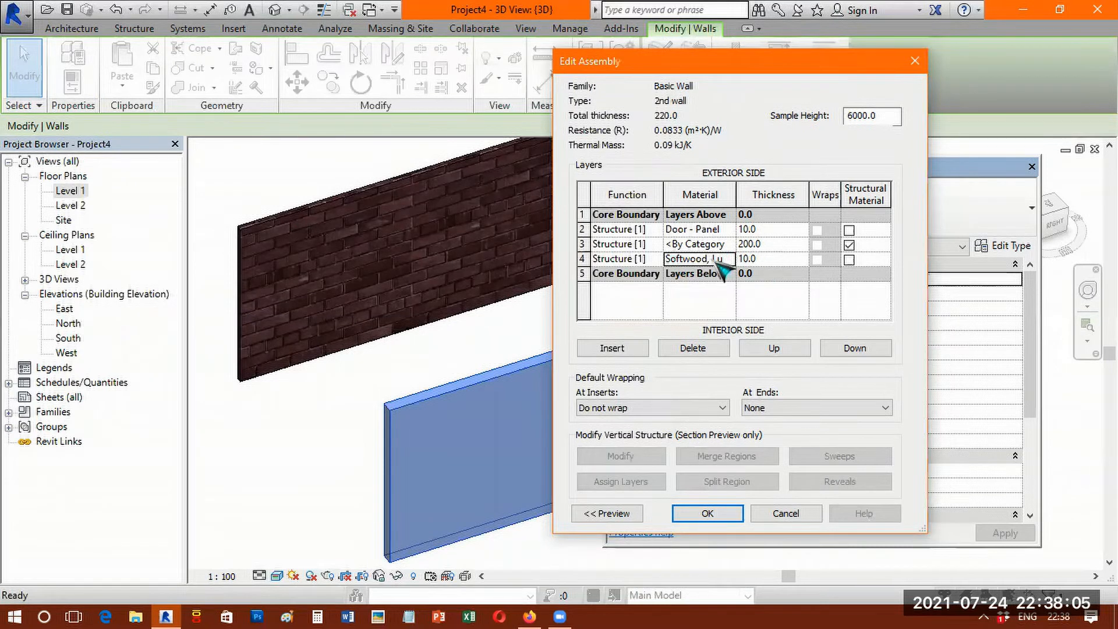
# - Accept the "2nd wall" assembly and type changes, and close the wall's Properties palette
pyautogui.click(720, 515)
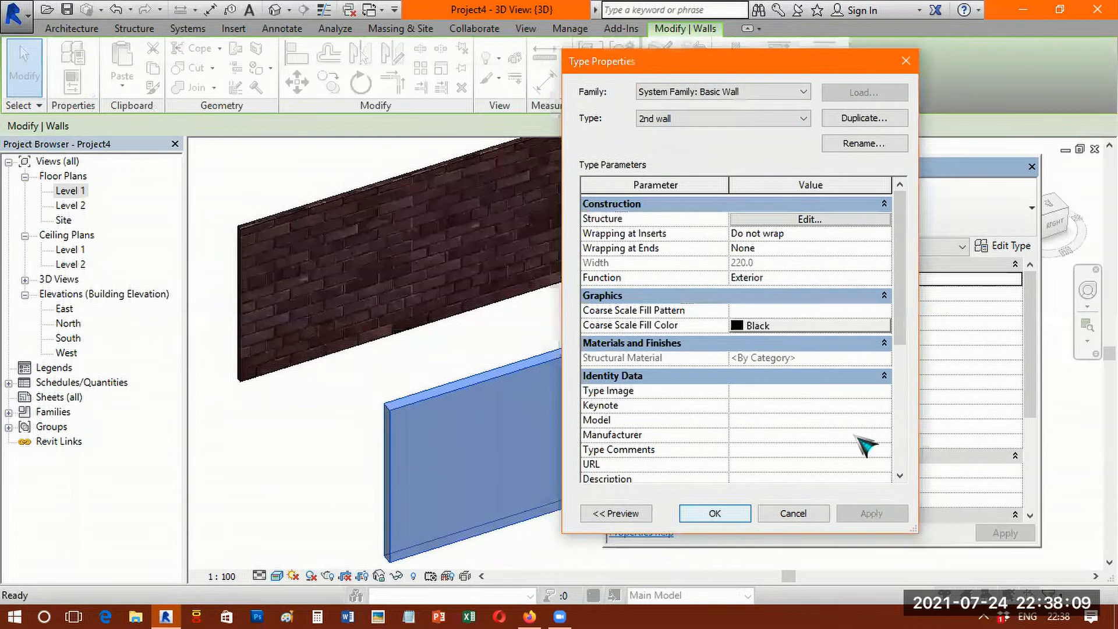
pyautogui.click(735, 514)
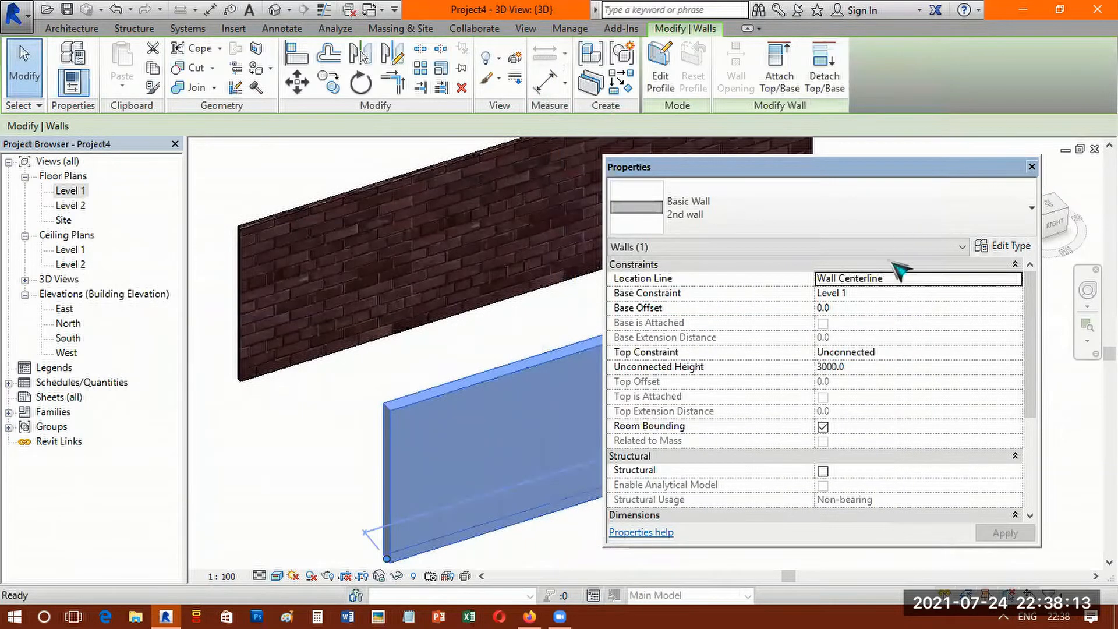
pyautogui.click(1032, 167)
pyautogui.click(913, 474)
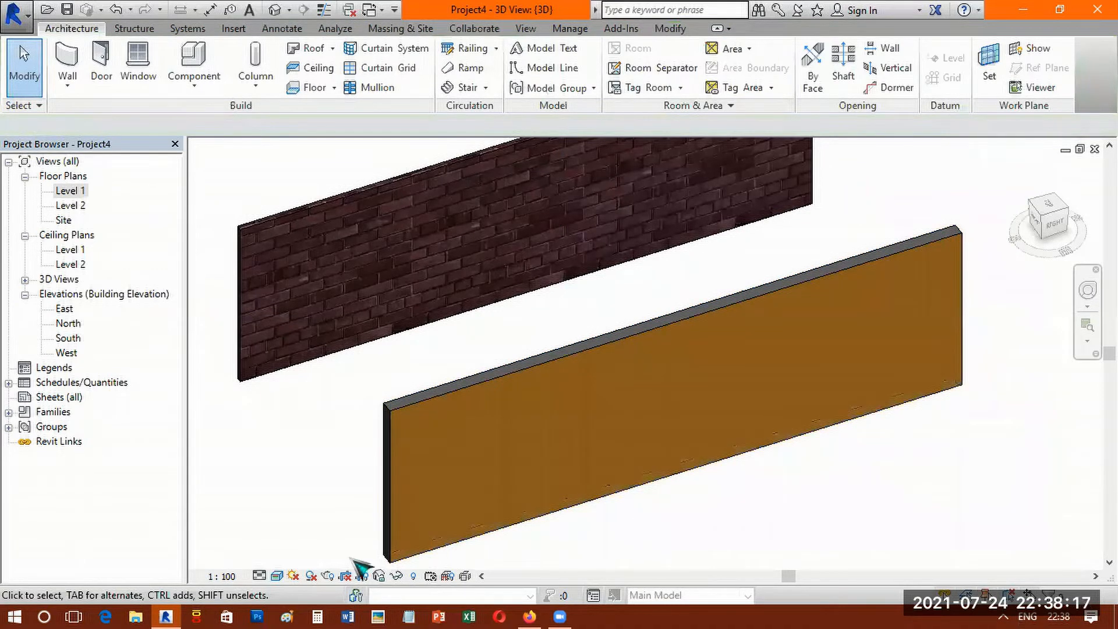
# - Check the view's visual style options and examine the wood finishes on both faces of the second wall up close
pyautogui.click(279, 577)
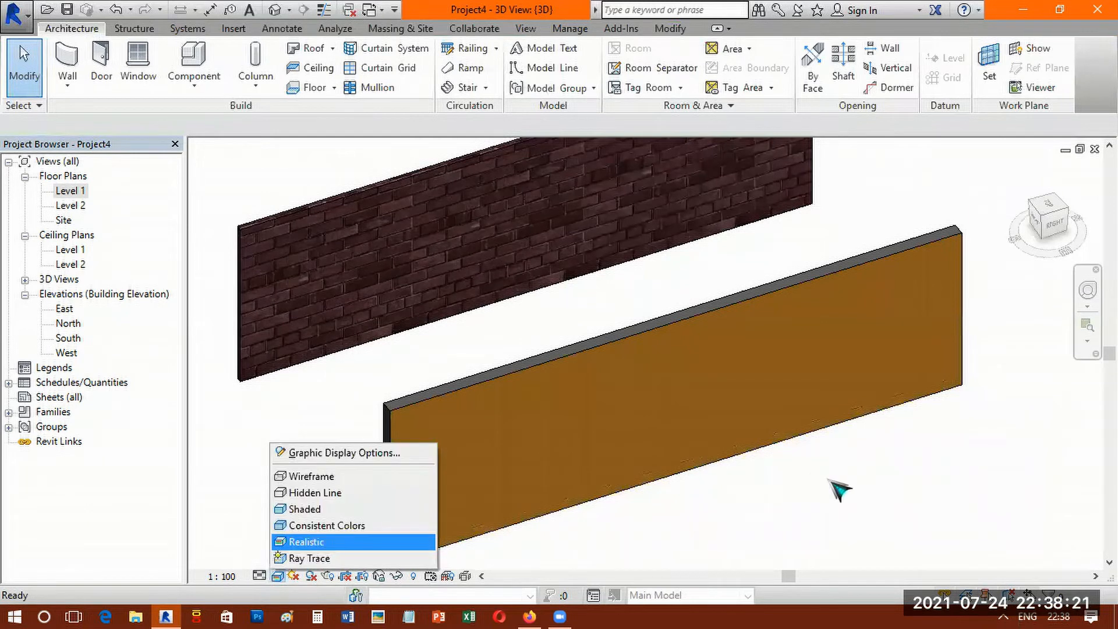
pyautogui.click(831, 481)
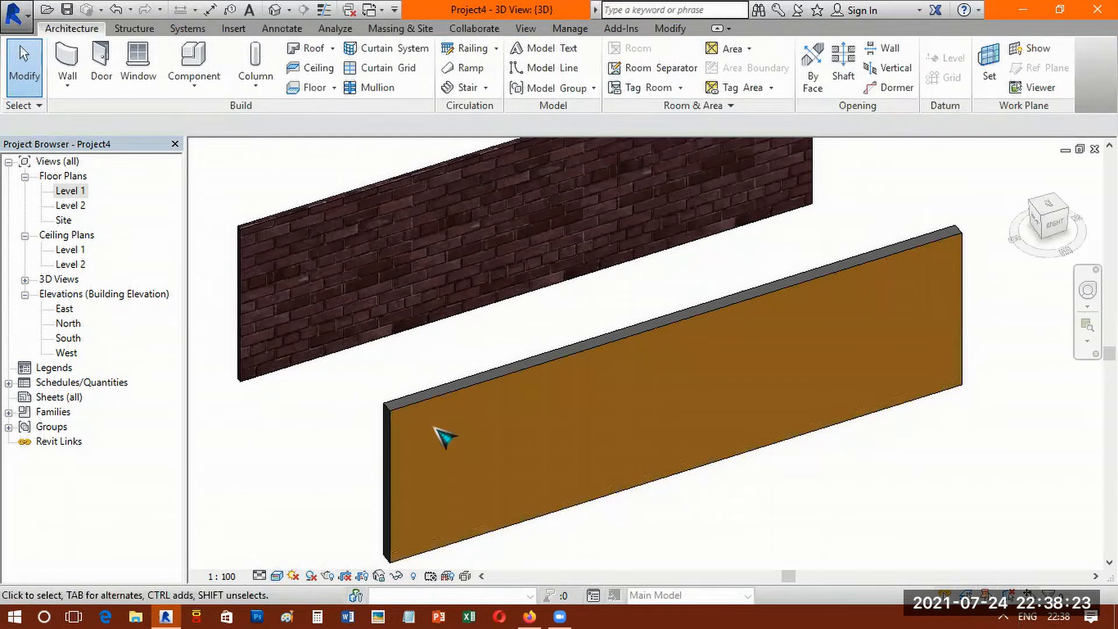
pyautogui.scroll(2, 457, 433)
pyautogui.scroll(2, 545, 402)
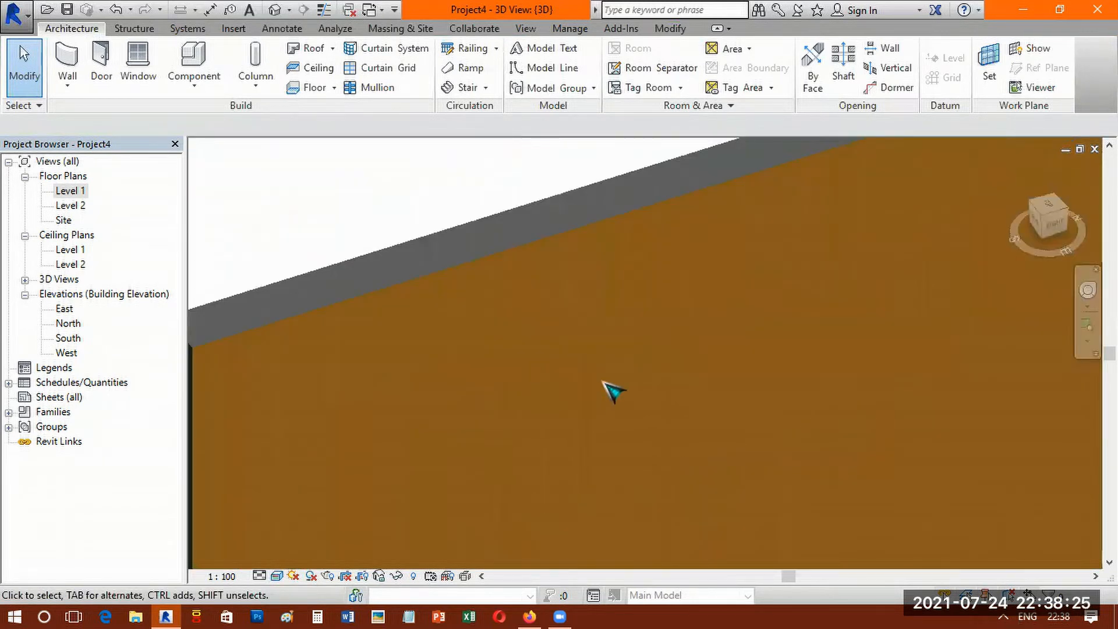
pyautogui.scroll(2, 613, 376)
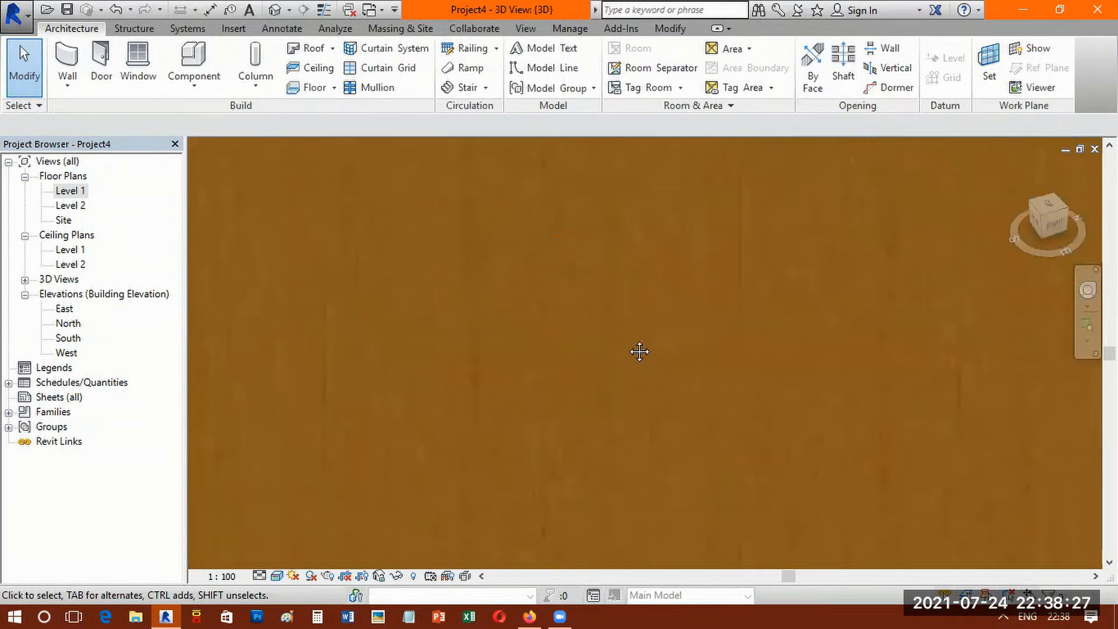
pyautogui.moveTo(641, 349); pyautogui.dragTo(575, 418, button='middle')
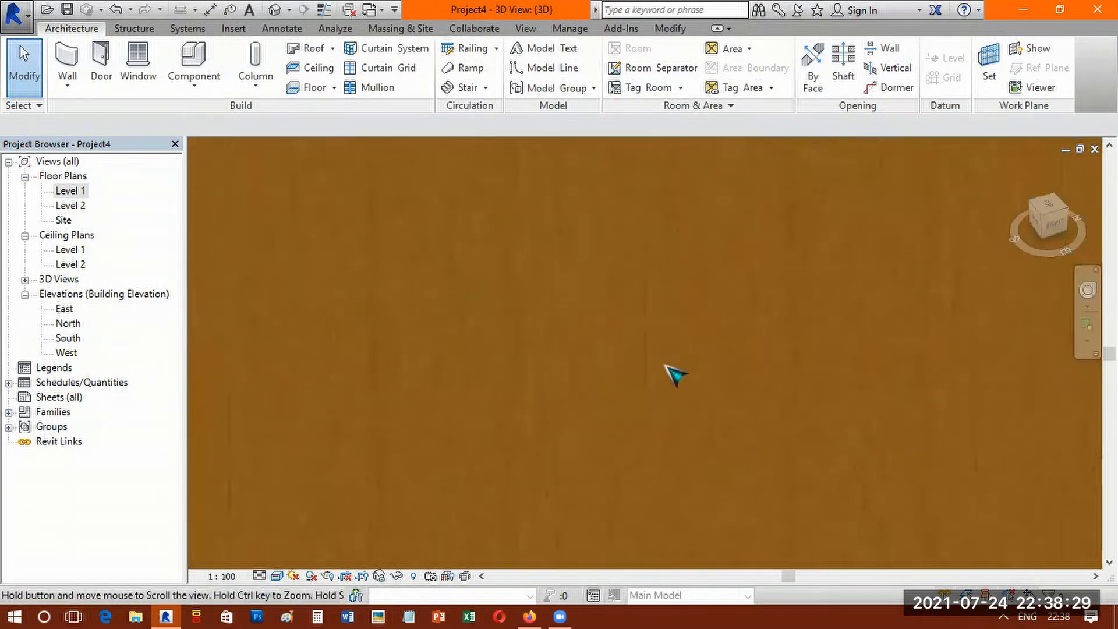
pyautogui.scroll(-2, 674, 372)
pyautogui.scroll(-3, 577, 366)
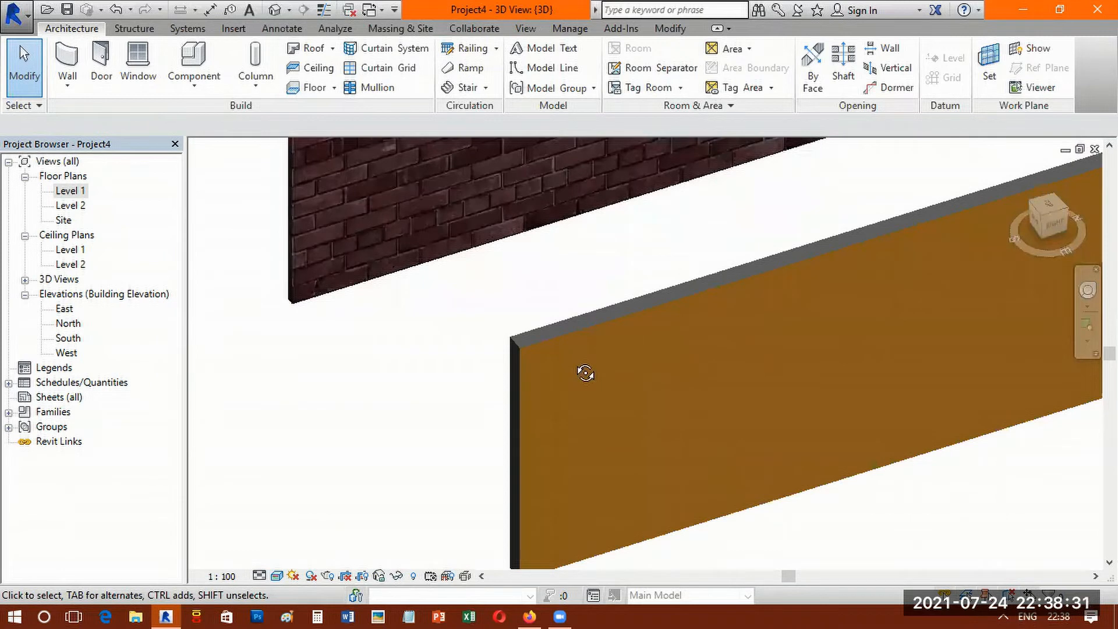
pyautogui.keyDown('shift'); pyautogui.moveTo(845, 367); pyautogui.dragTo(836, 389, button='middle'); pyautogui.keyUp('shift')
pyautogui.scroll(2, 891, 390)
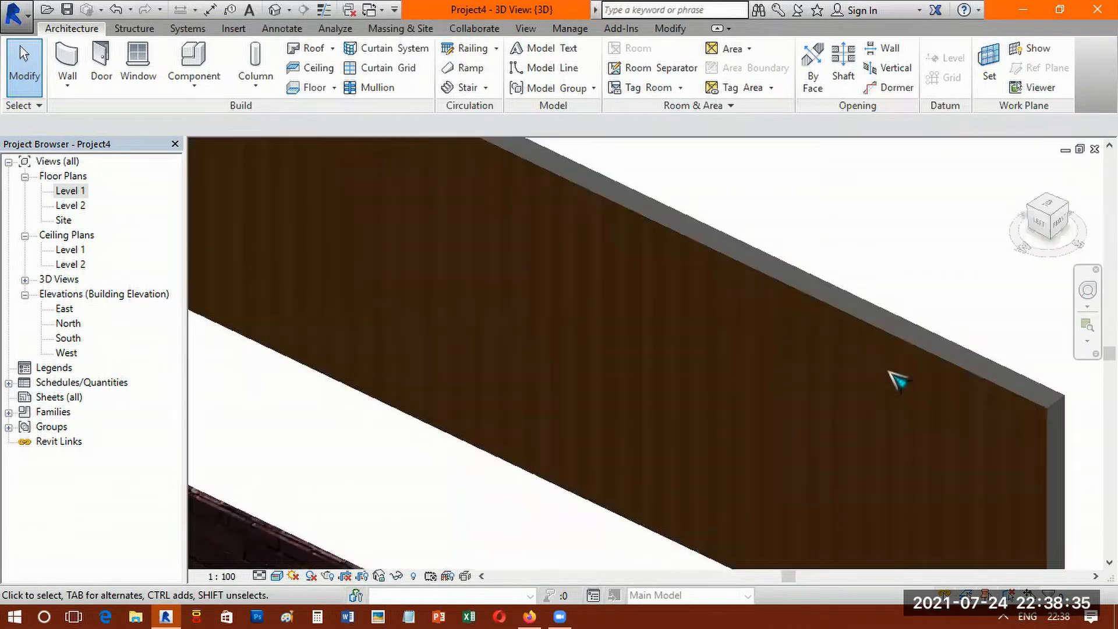
pyautogui.scroll(3, 897, 381)
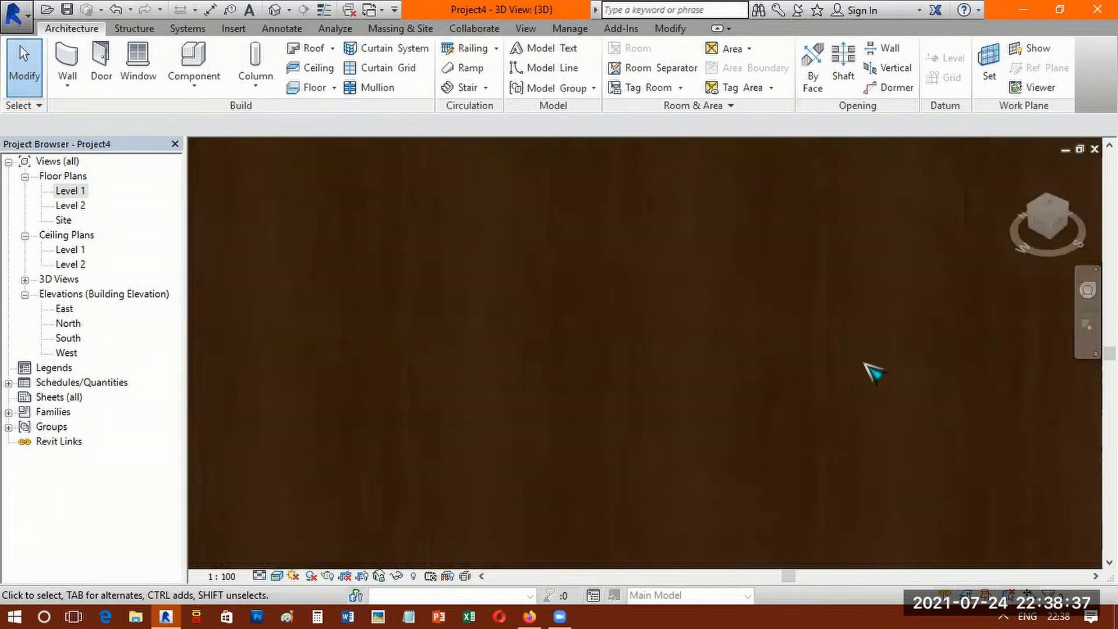
# - Open the layer assembly of the "2nd wall" type and the Door - Panel material of its exterior layer for editing
pyautogui.scroll(-4, 873, 373)
pyautogui.scroll(-3, 808, 396)
pyautogui.keyDown('shift'); pyautogui.moveTo(591, 332); pyautogui.dragTo(474, 324, button='middle'); pyautogui.keyUp('shift')
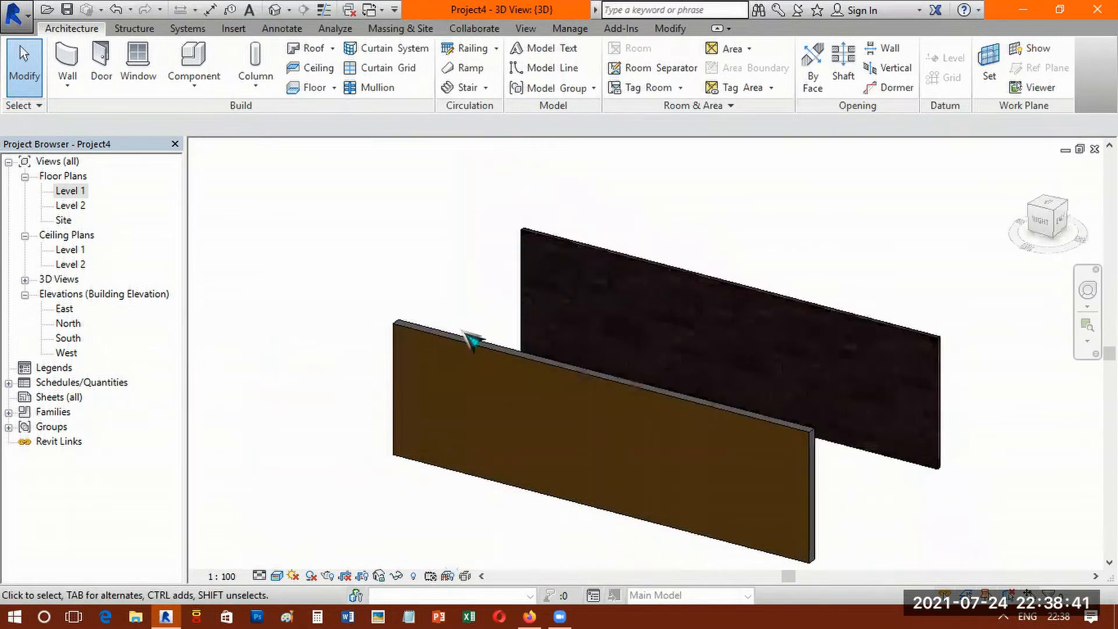
pyautogui.scroll(2, 470, 338)
pyautogui.click(470, 339)
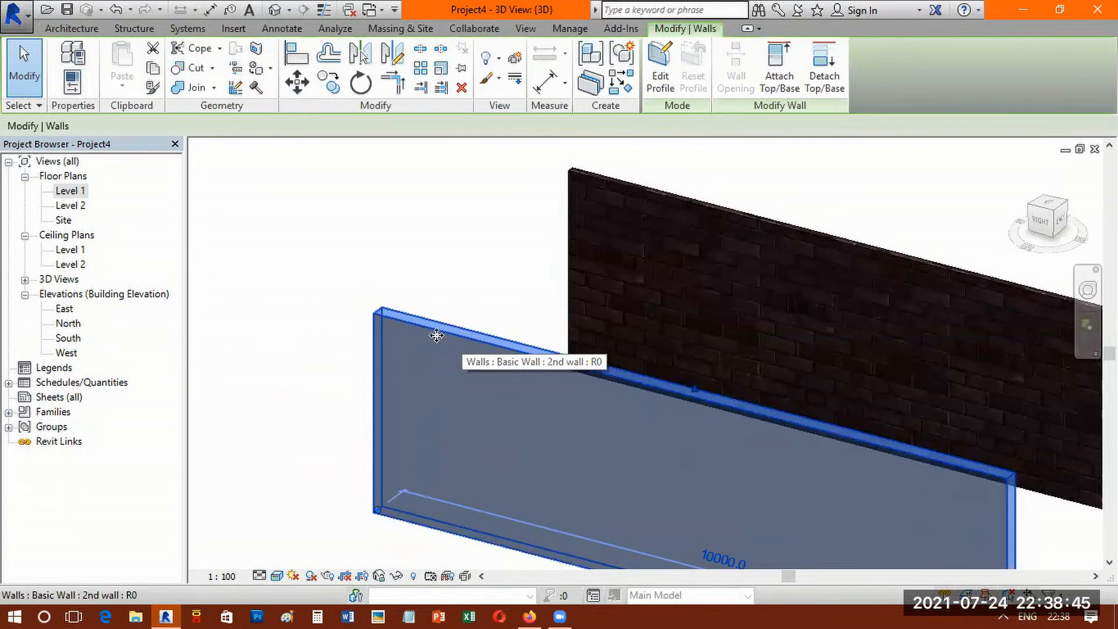
pyautogui.click(81, 96)
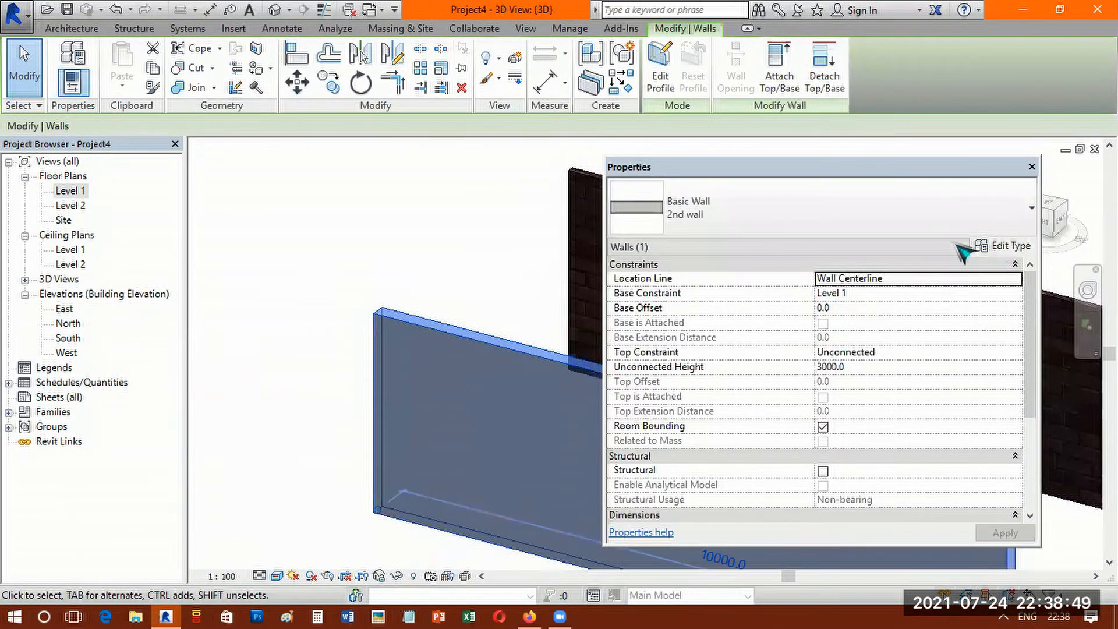
pyautogui.click(964, 246)
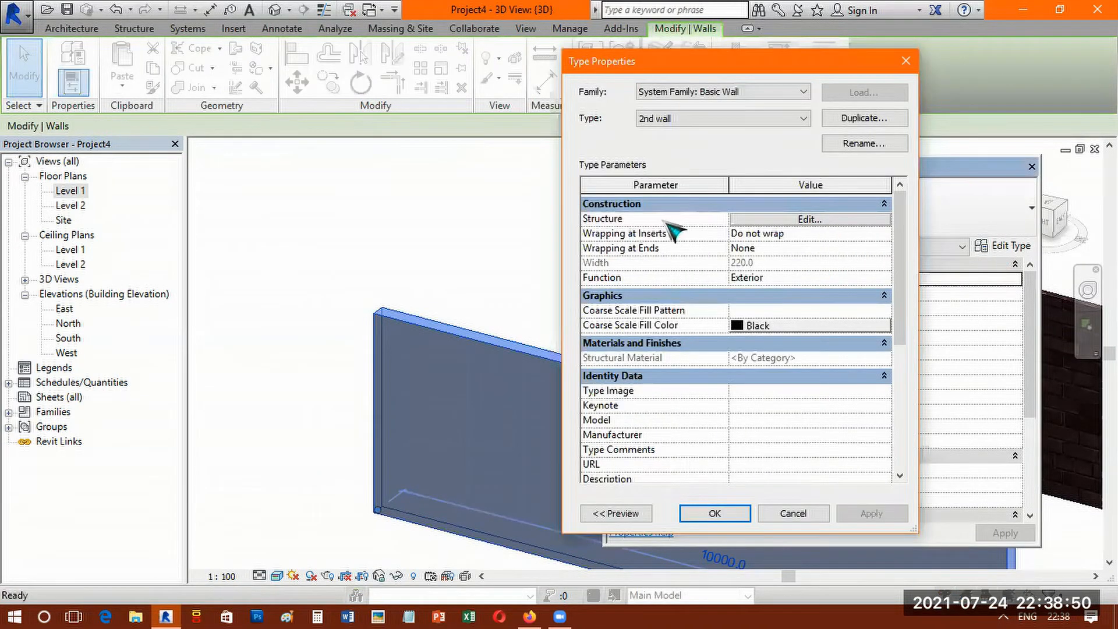
pyautogui.click(777, 220)
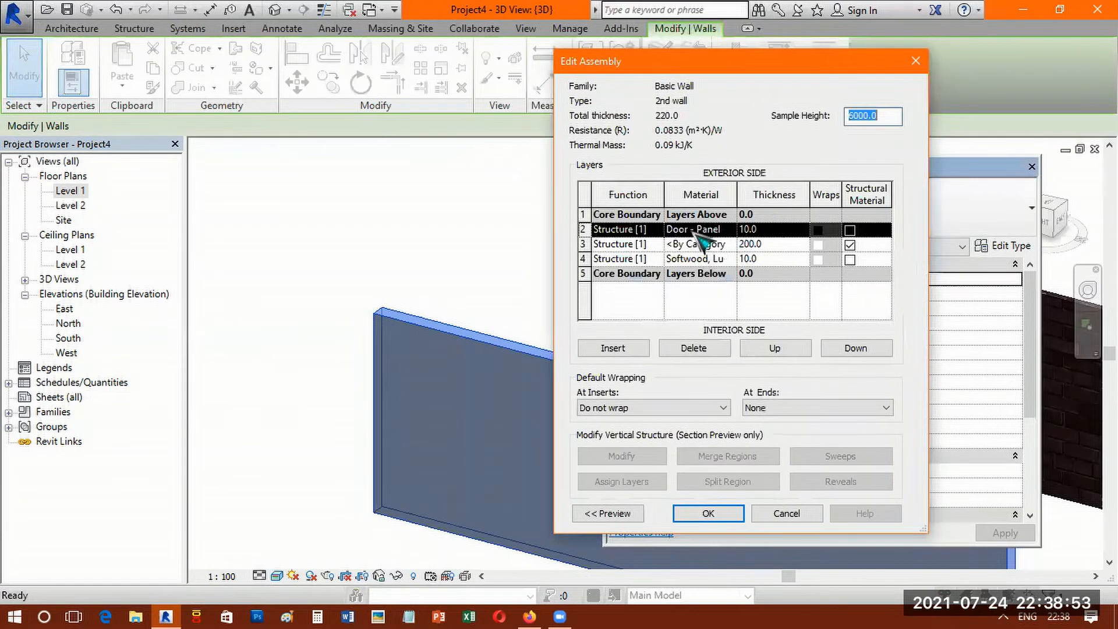
pyautogui.click(733, 233)
pyautogui.click(731, 230)
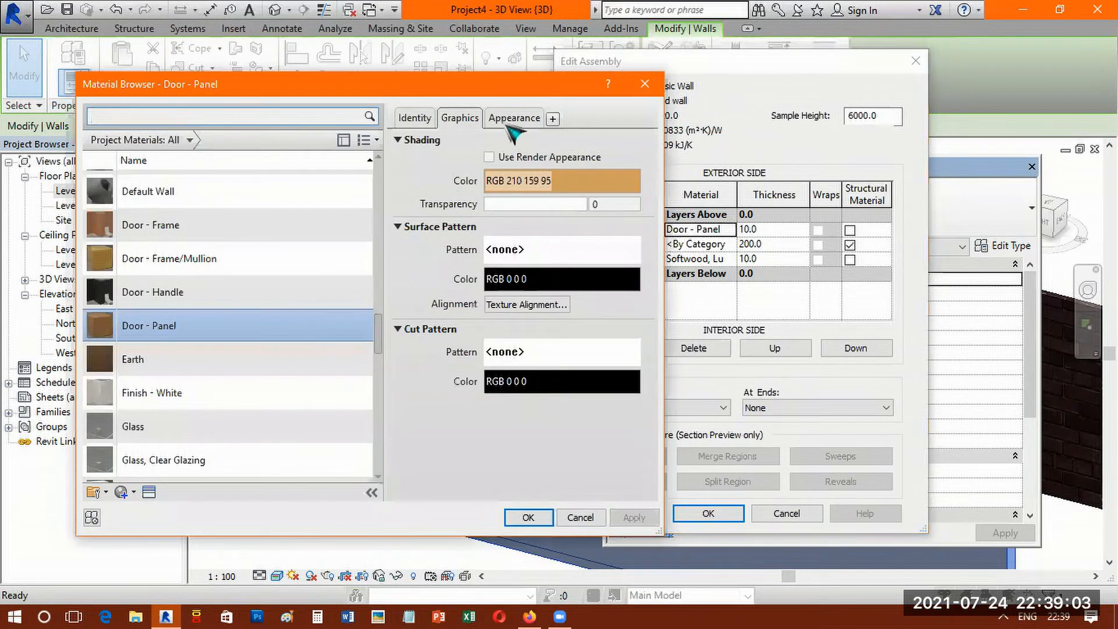
# - Set the sample size of the Door - Panel wood texture to 2000 mm in width and height, and accept the material
pyautogui.click(510, 122)
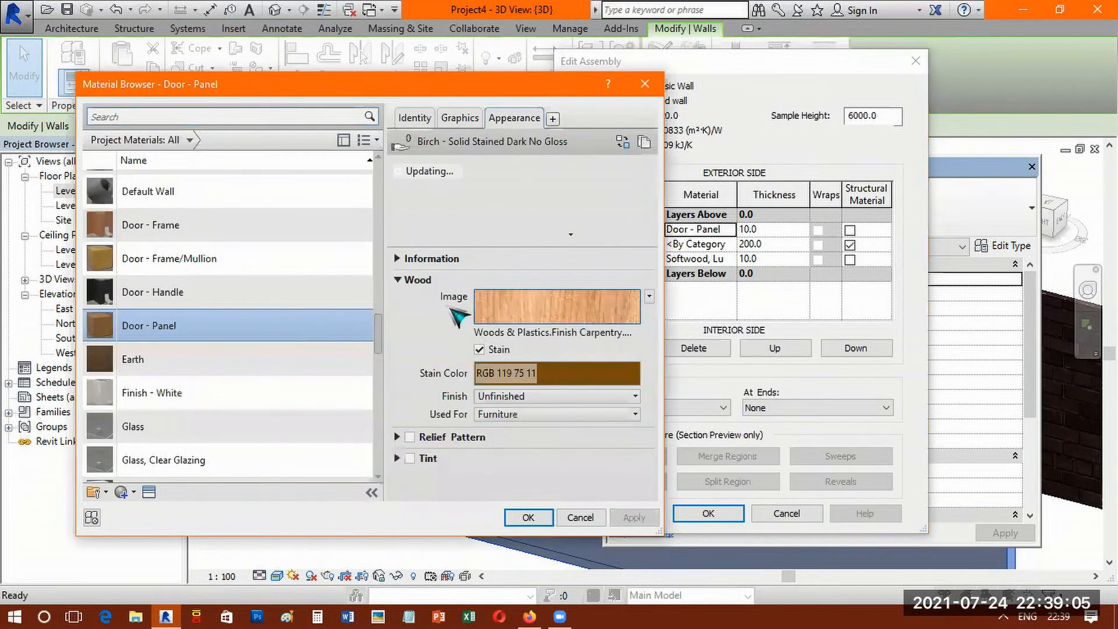
pyautogui.click(542, 313)
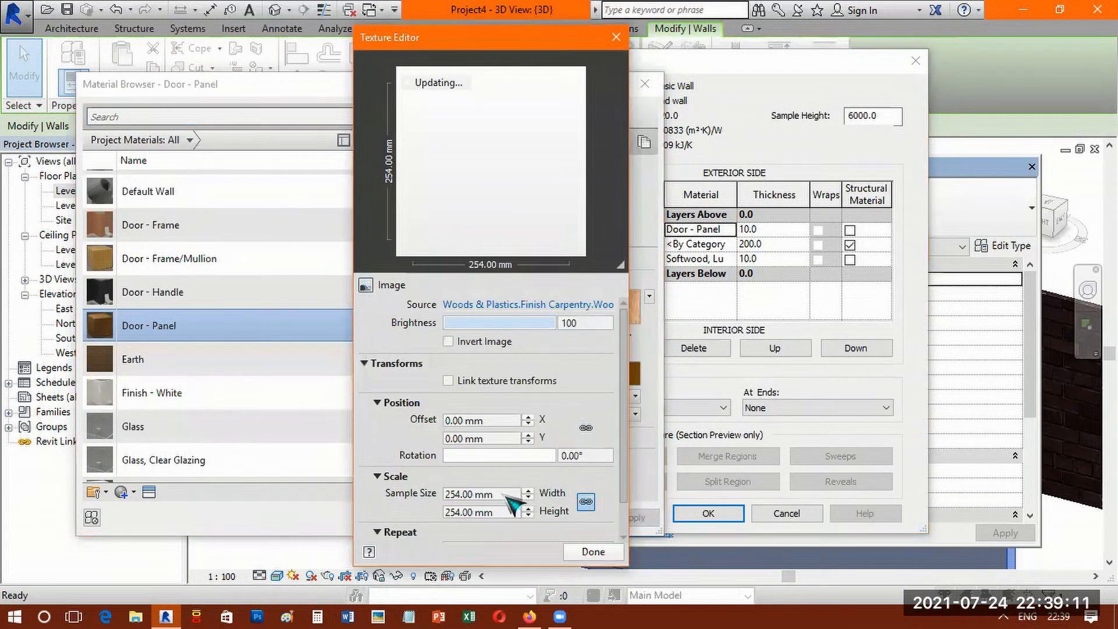
pyautogui.click(618, 405)
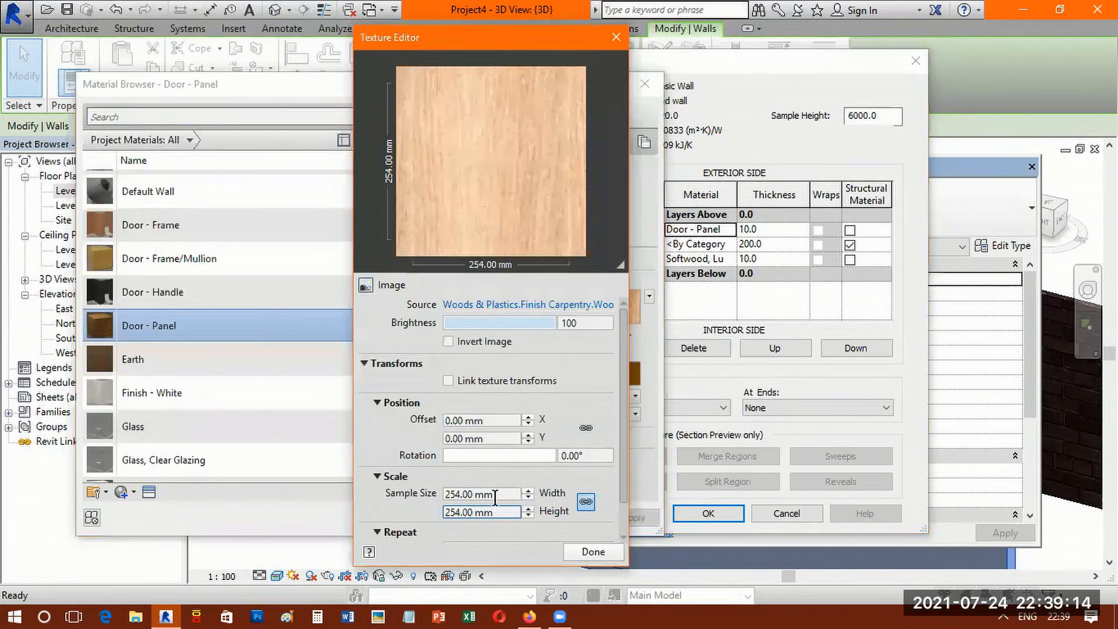
pyautogui.click(497, 495)
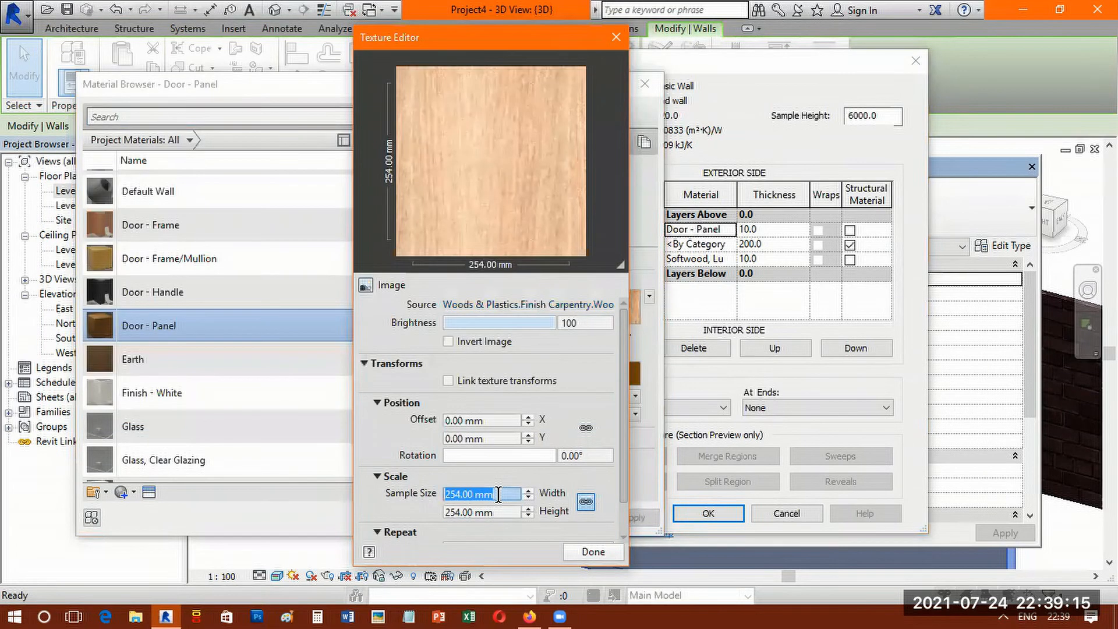
pyautogui.write('2000')
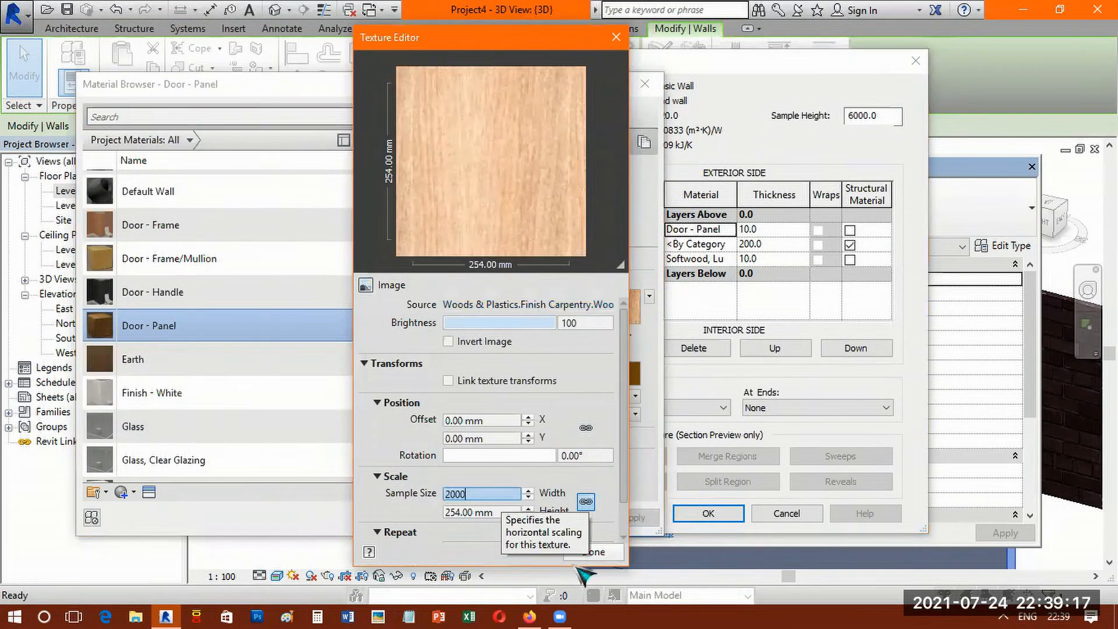
pyautogui.press('Return')
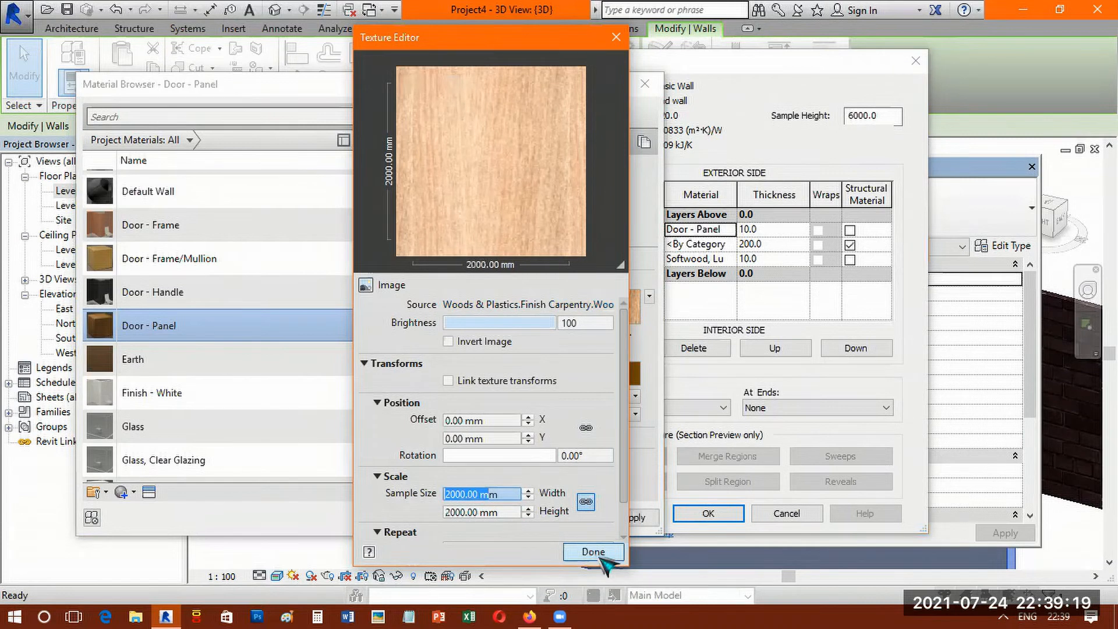
pyautogui.click(593, 552)
pyautogui.click(635, 518)
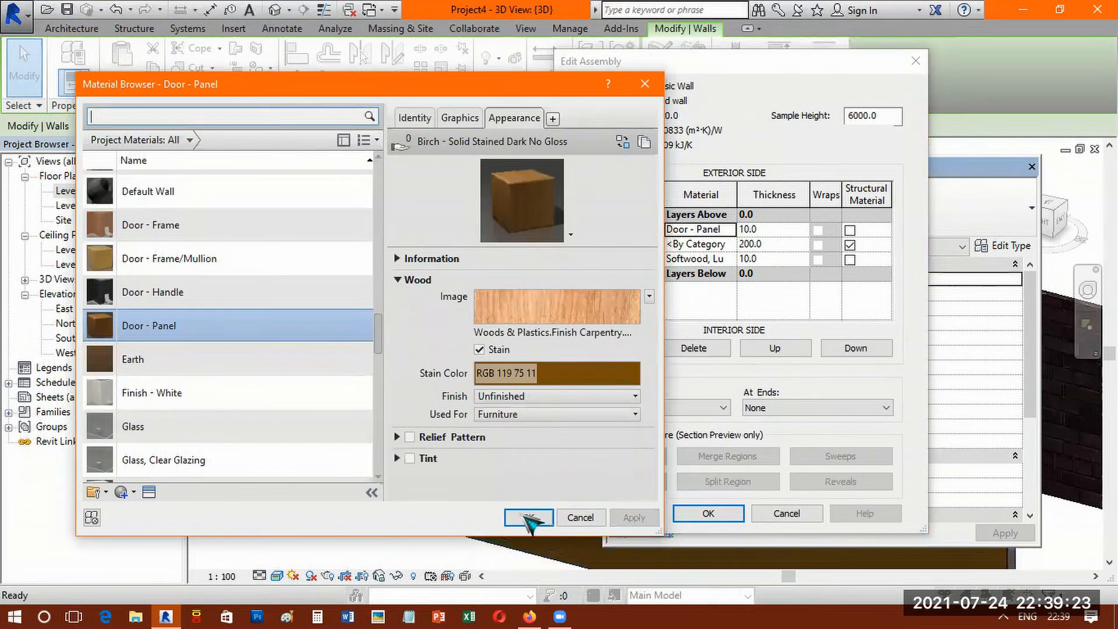
pyautogui.click(528, 517)
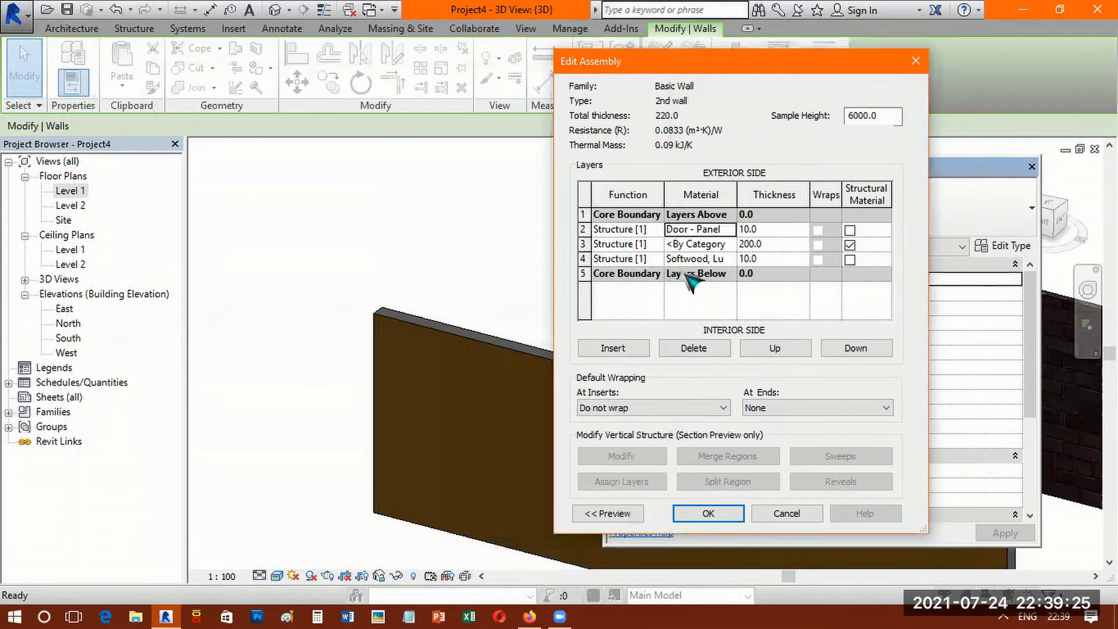
# - Set the wood texture sample size of the interior layer's Softwood, Lumber material to 2500 mm in width and height, and accept it
pyautogui.click(728, 260)
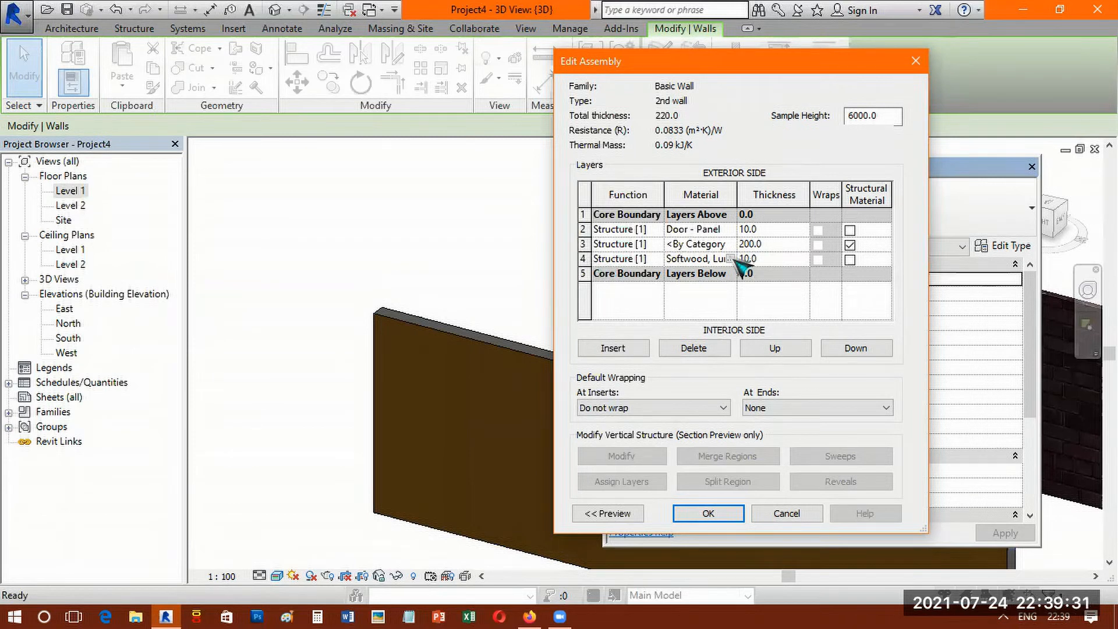
pyautogui.click(729, 259)
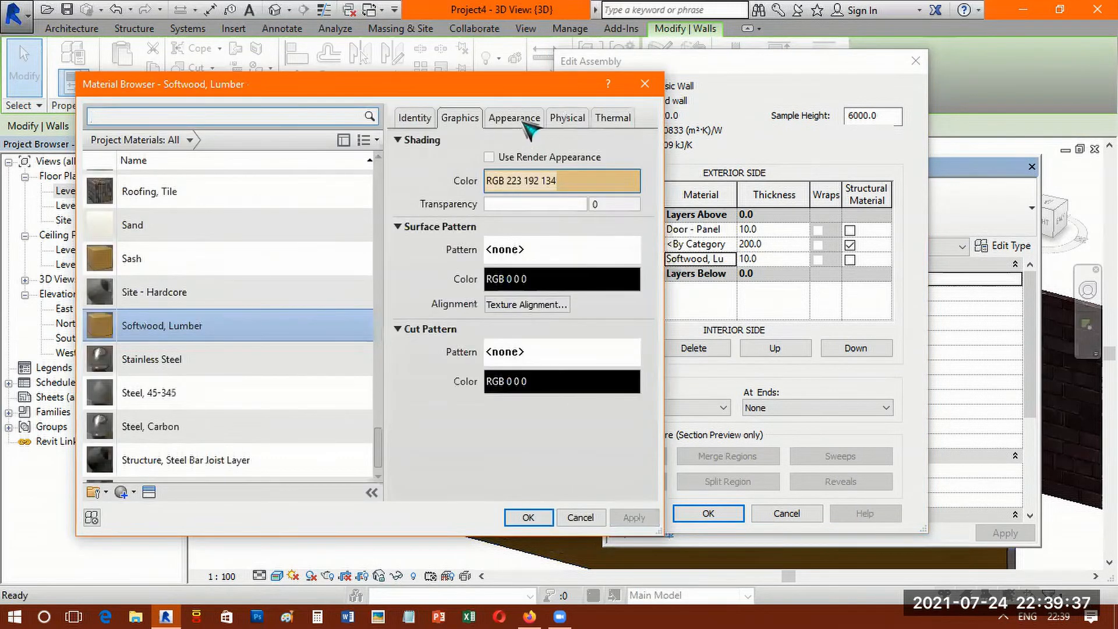
pyautogui.click(515, 118)
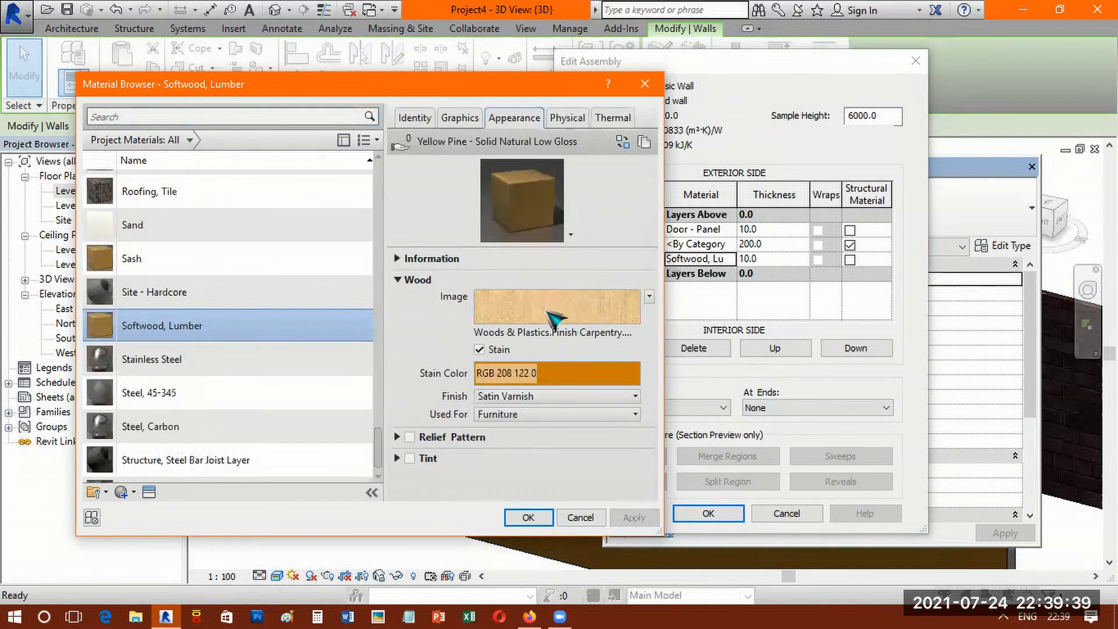
pyautogui.click(550, 317)
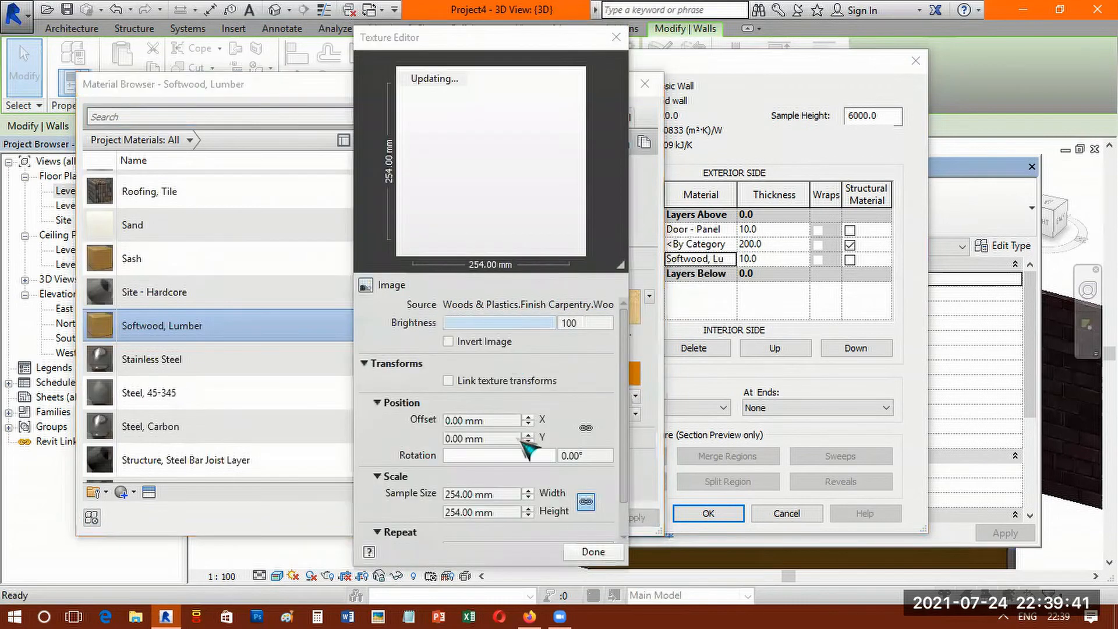
pyautogui.click(556, 408)
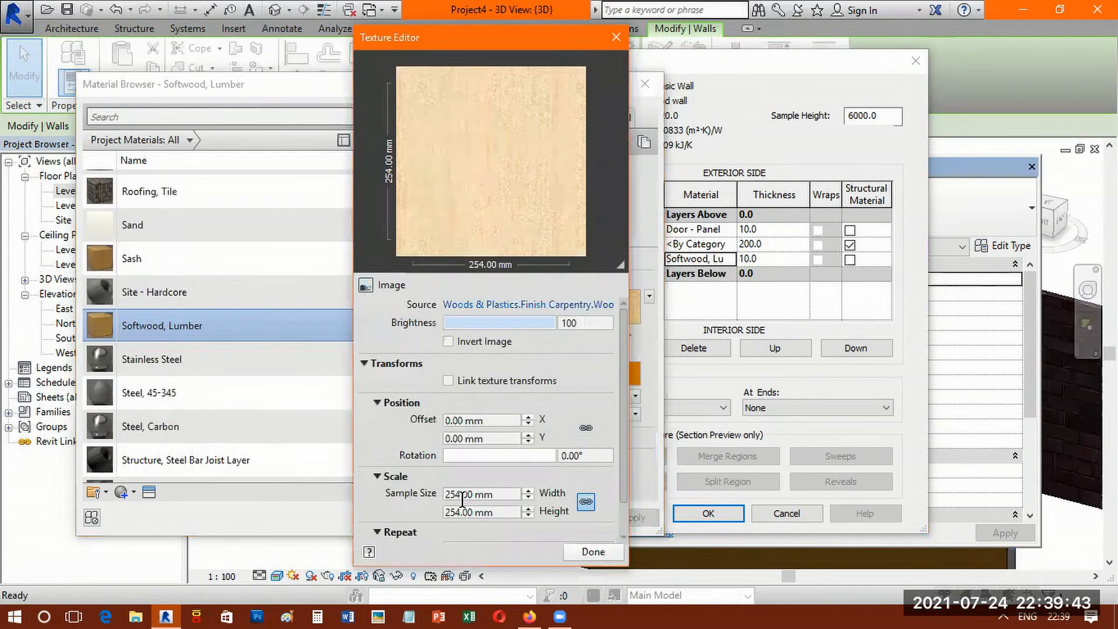
pyautogui.click(507, 496)
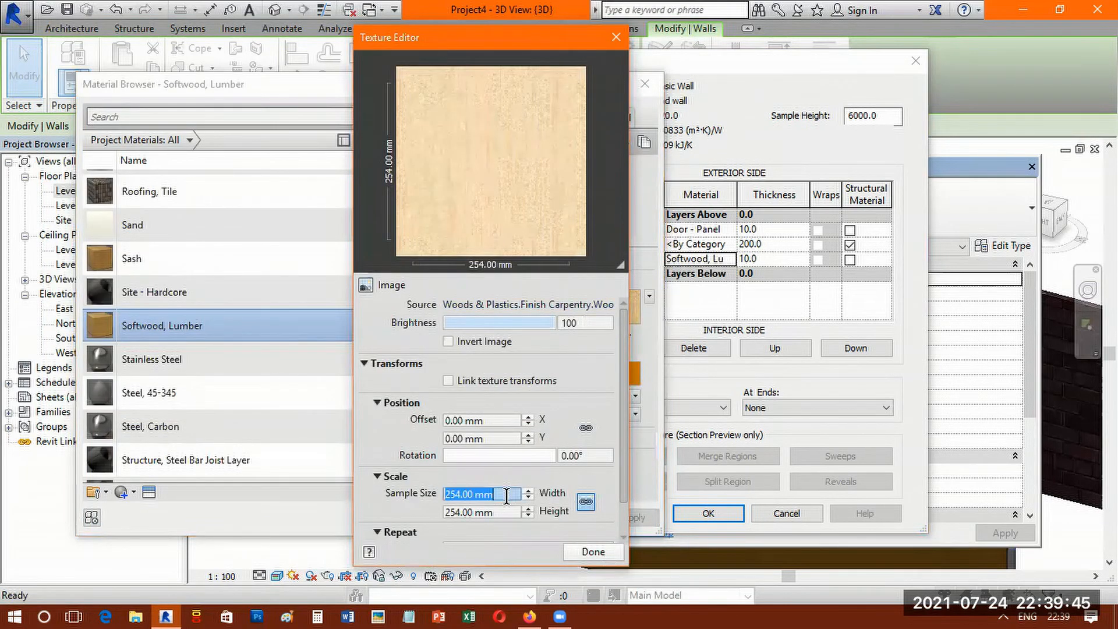
pyautogui.write('2500')
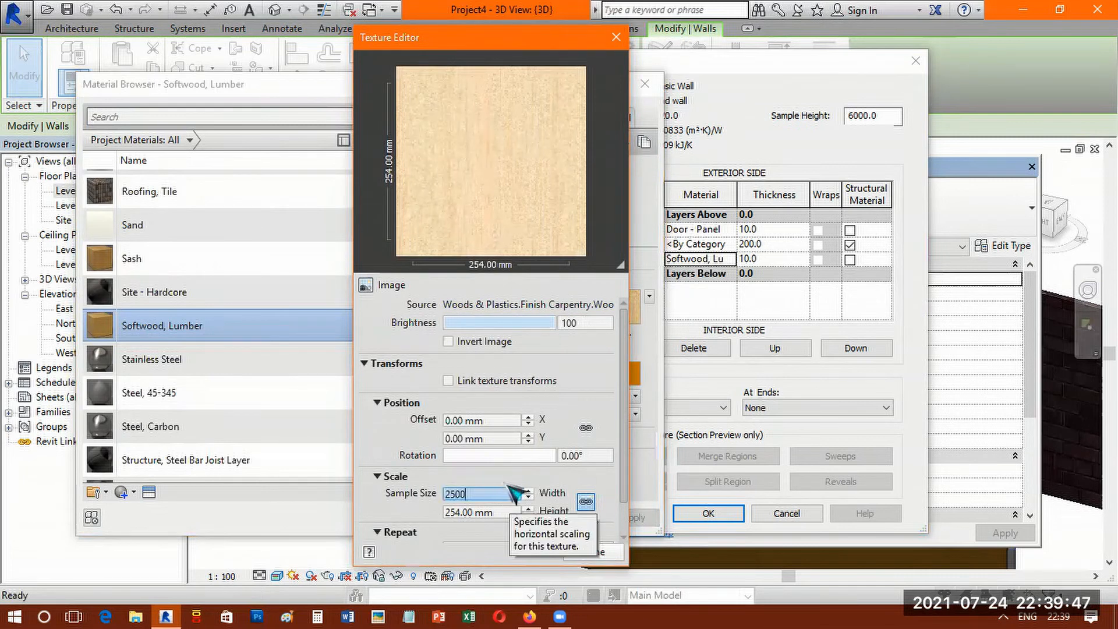
pyautogui.press('Tab')
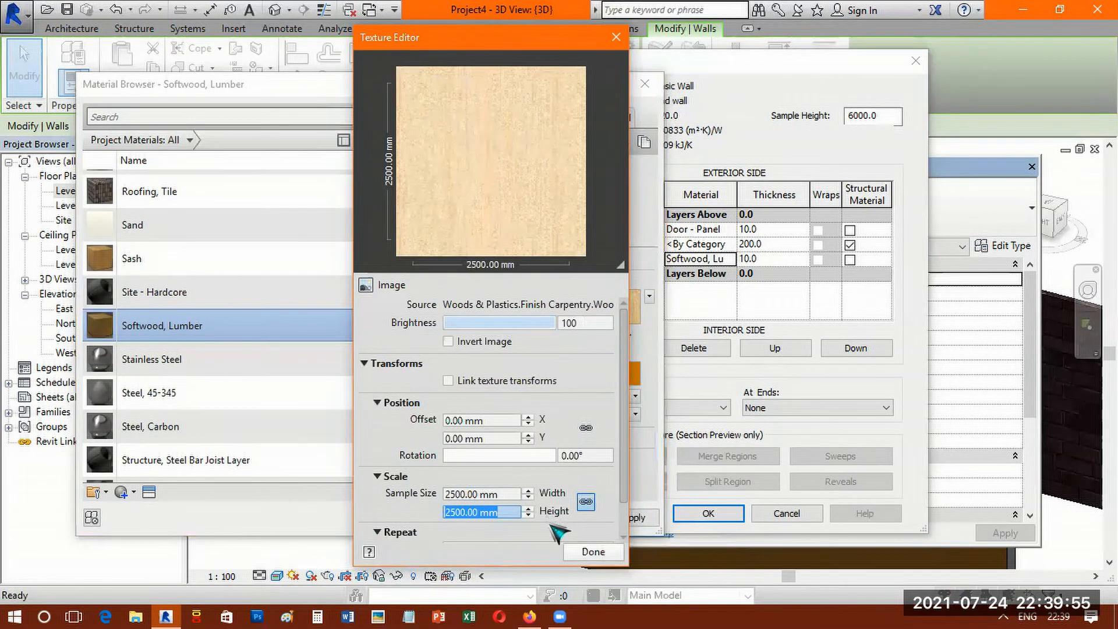
pyautogui.click(594, 552)
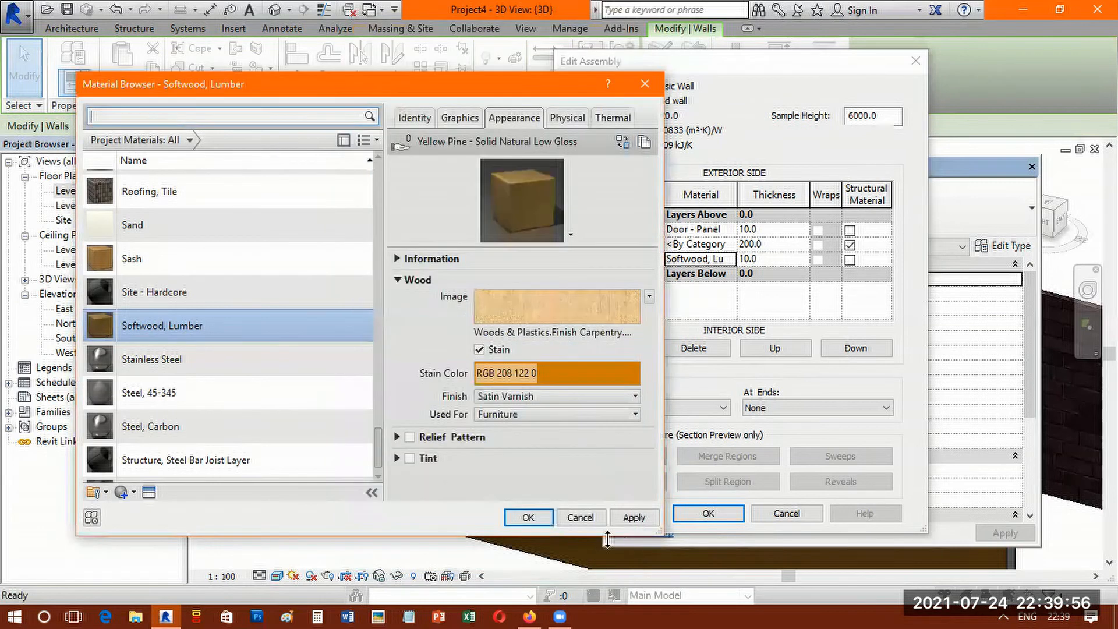
pyautogui.click(632, 517)
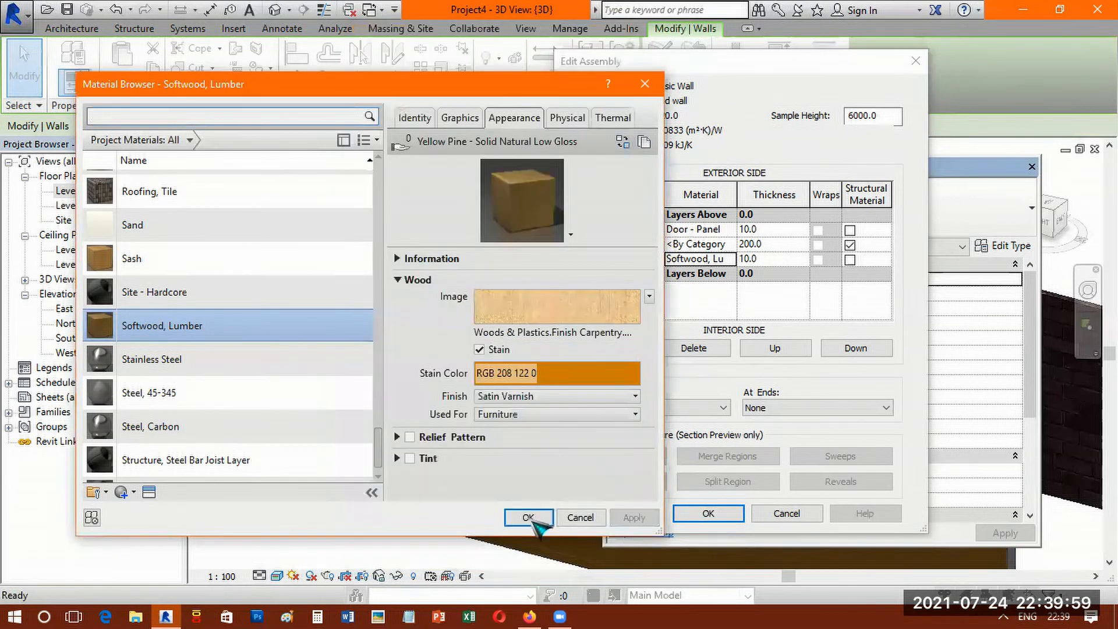
pyautogui.click(528, 517)
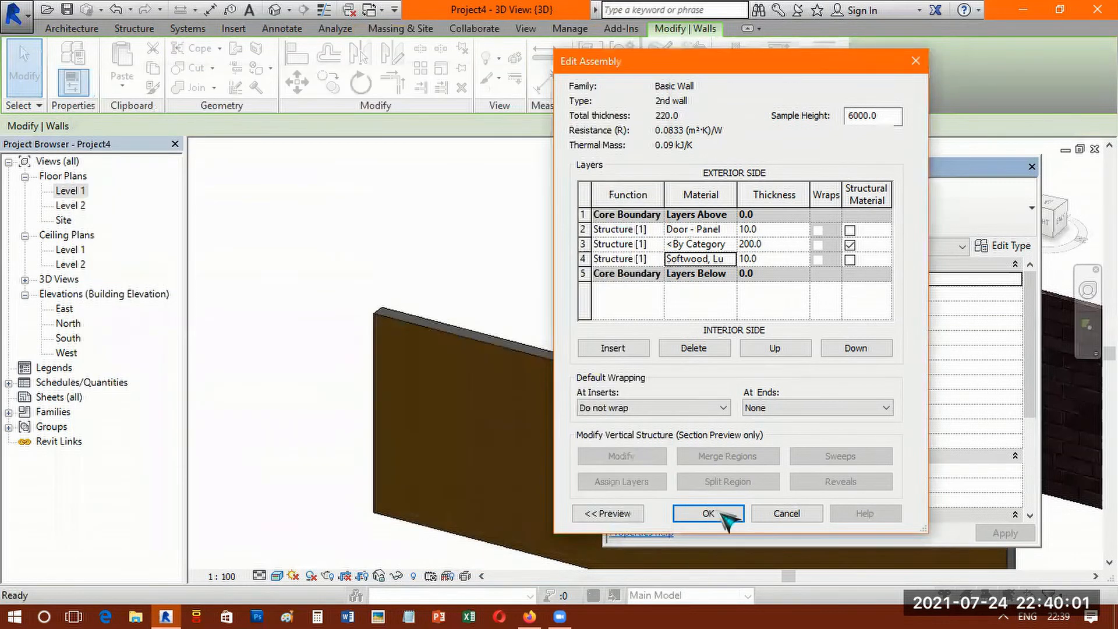
# - Accept the "2nd wall" assembly and type changes, close the wall's Properties palette and deselect the wall
pyautogui.click(722, 515)
pyautogui.click(880, 514)
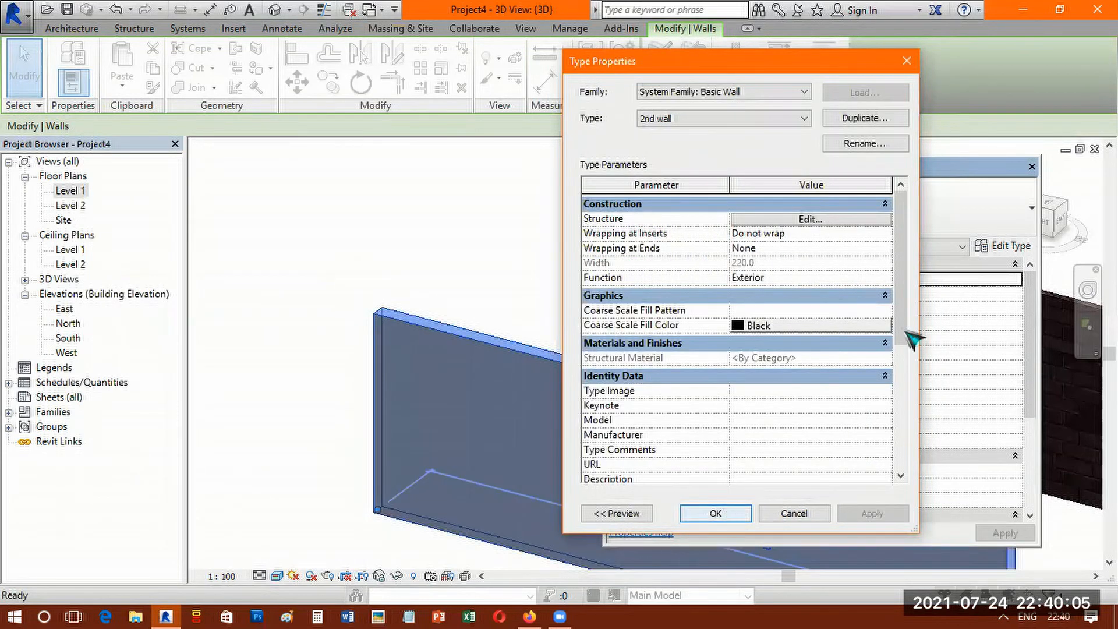
pyautogui.click(1032, 167)
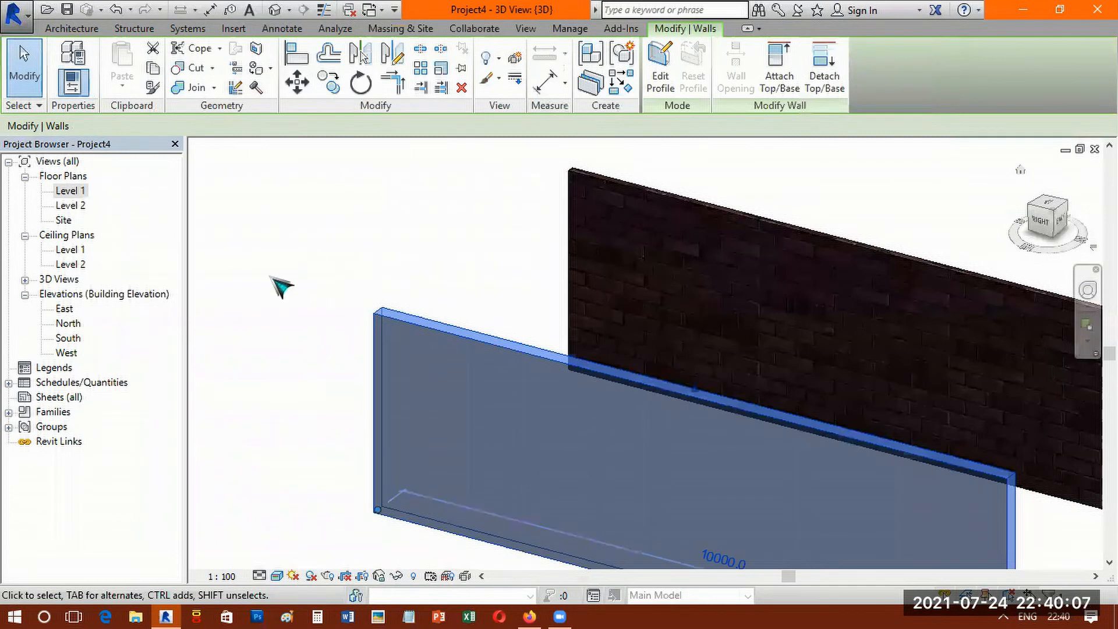
pyautogui.press('Escape')
# - Examine the rescaled wood textures on both faces of the second wall, along with the brick wall beside it
pyautogui.keyDown('shift'); pyautogui.moveTo(641, 436); pyautogui.dragTo(758, 398, button='middle'); pyautogui.keyUp('shift')
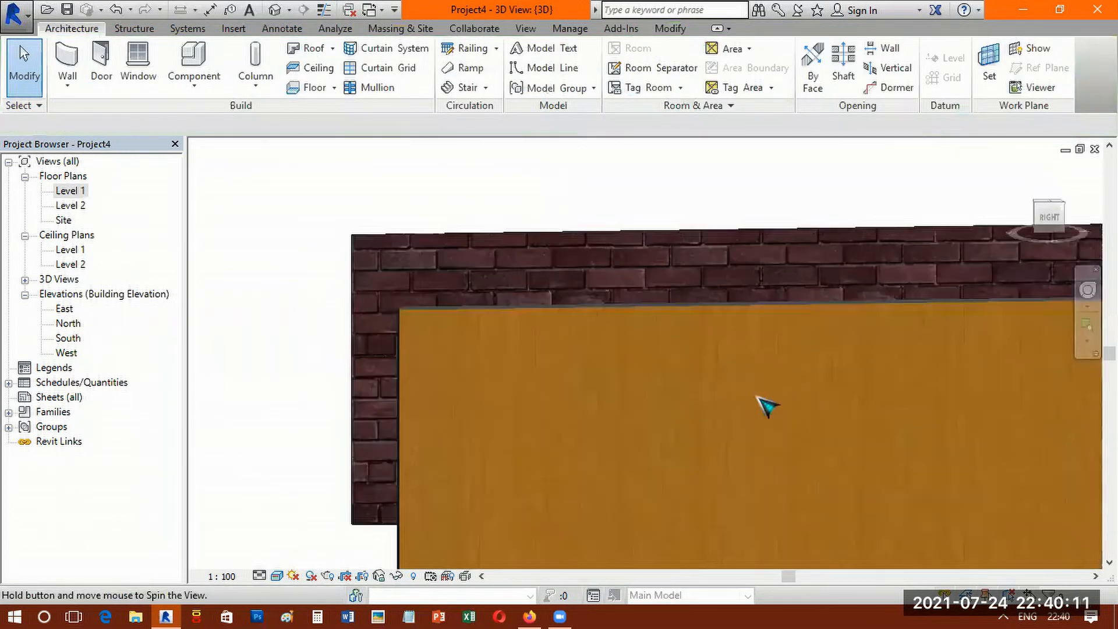
pyautogui.scroll(1, 712, 380)
pyautogui.scroll(-3, 705, 382)
pyautogui.keyDown('shift'); pyautogui.moveTo(705, 381); pyautogui.dragTo(1066, 439, button='middle'); pyautogui.keyUp('shift')
pyautogui.keyDown('shift'); pyautogui.moveTo(544, 415); pyautogui.dragTo(626, 426, button='middle'); pyautogui.keyUp('shift')
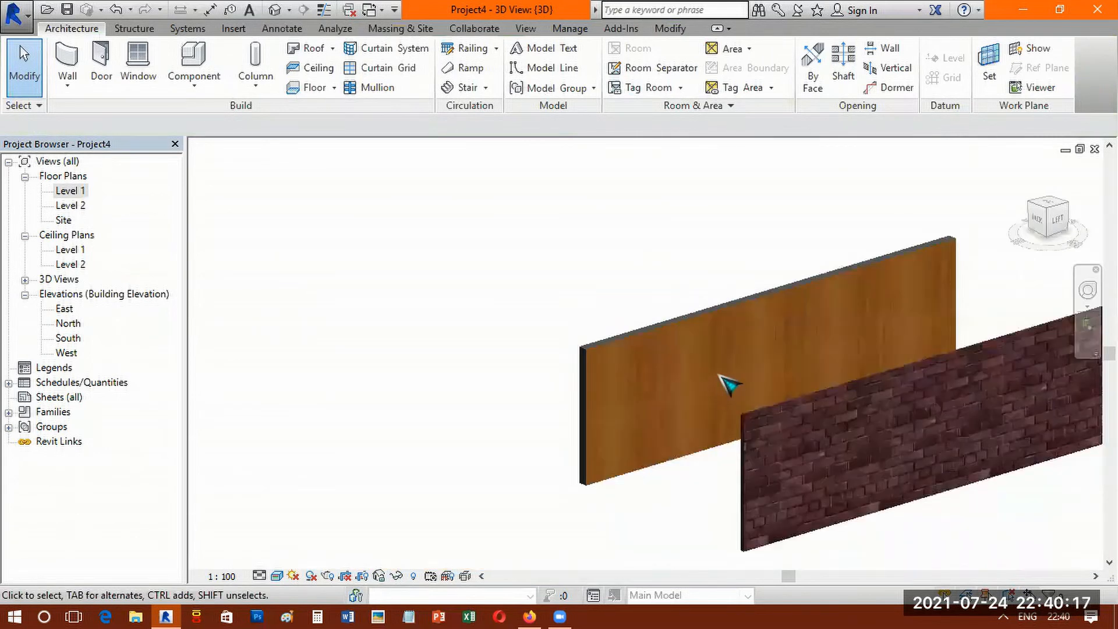
pyautogui.scroll(3, 729, 384)
pyautogui.keyDown('shift'); pyautogui.moveTo(851, 377); pyautogui.dragTo(1047, 365, button='middle'); pyautogui.keyUp('shift')
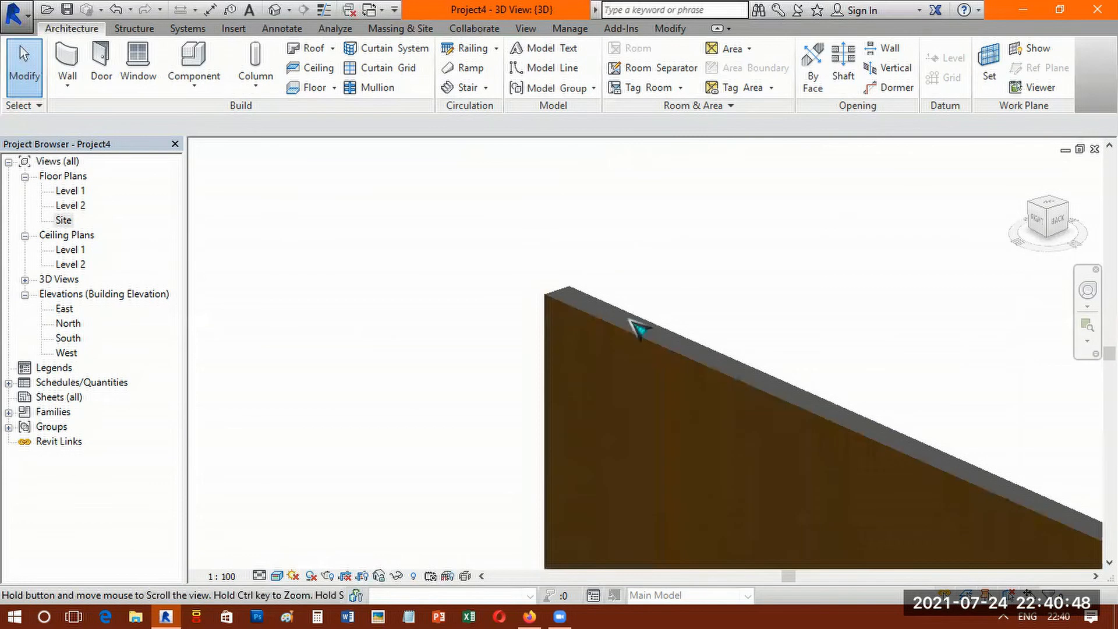
pyautogui.scroll(2, 641, 330)
pyautogui.scroll(-3, 640, 330)
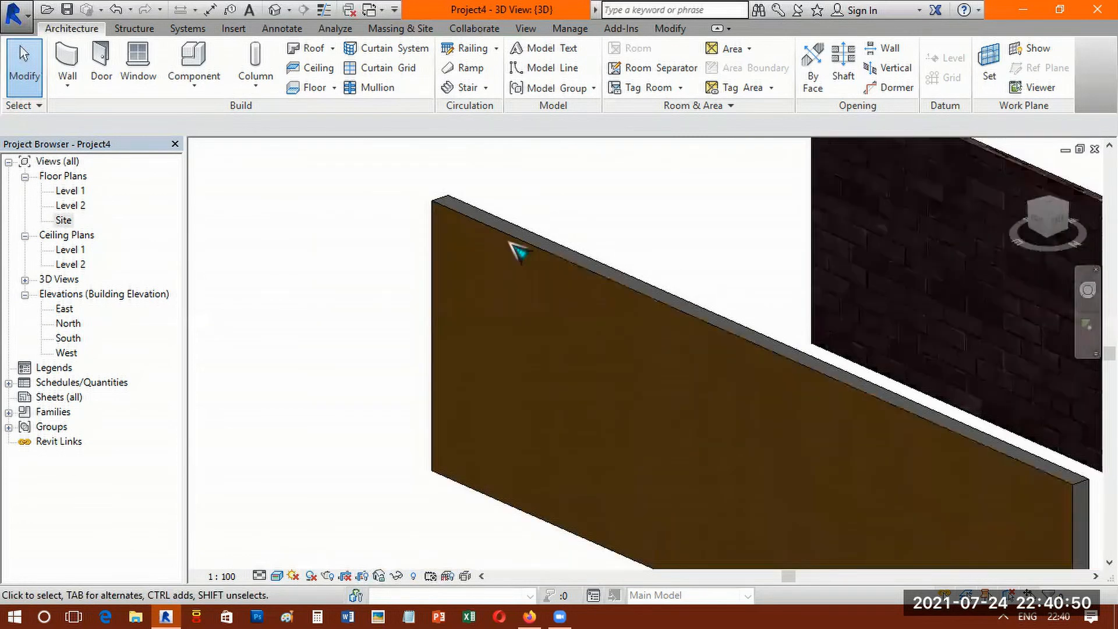
# - Open the layer assembly of the "2nd wall" type and show its section preview beside the layer table
pyautogui.scroll(2, 531, 332)
pyautogui.moveTo(477, 206); pyautogui.dragTo(493, 299, button='middle')
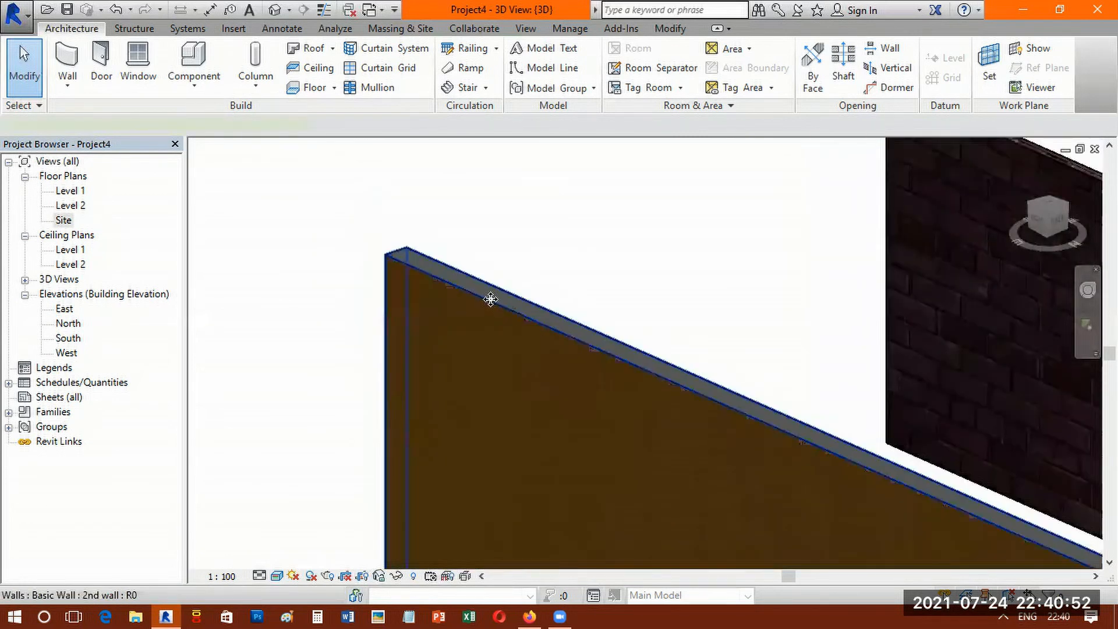
pyautogui.click(490, 299)
pyautogui.click(81, 87)
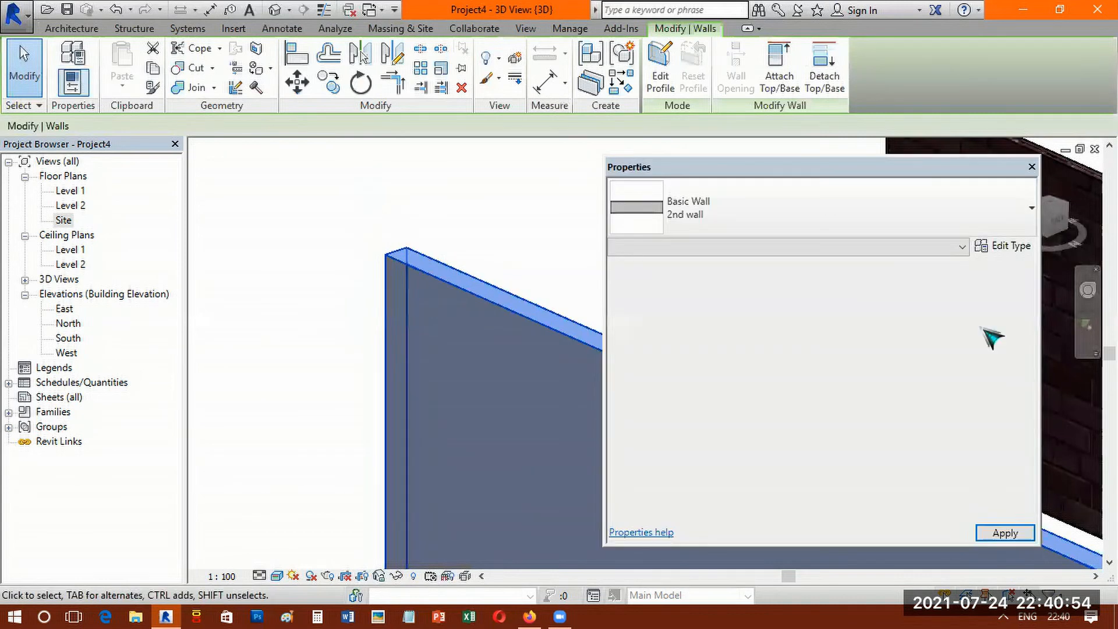
pyautogui.click(1014, 248)
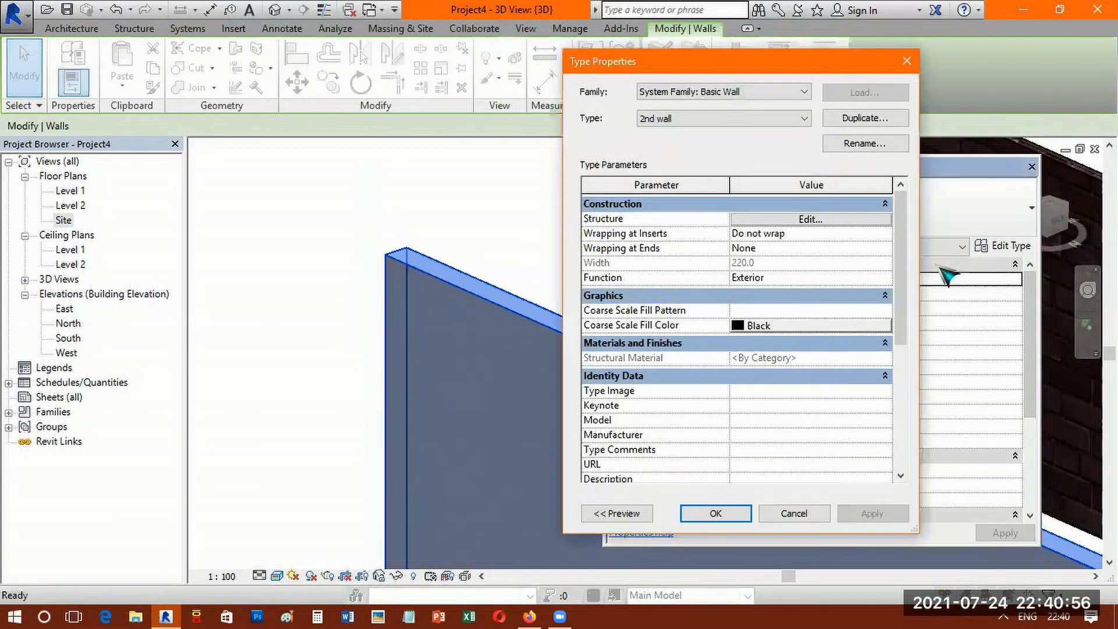
pyautogui.click(818, 222)
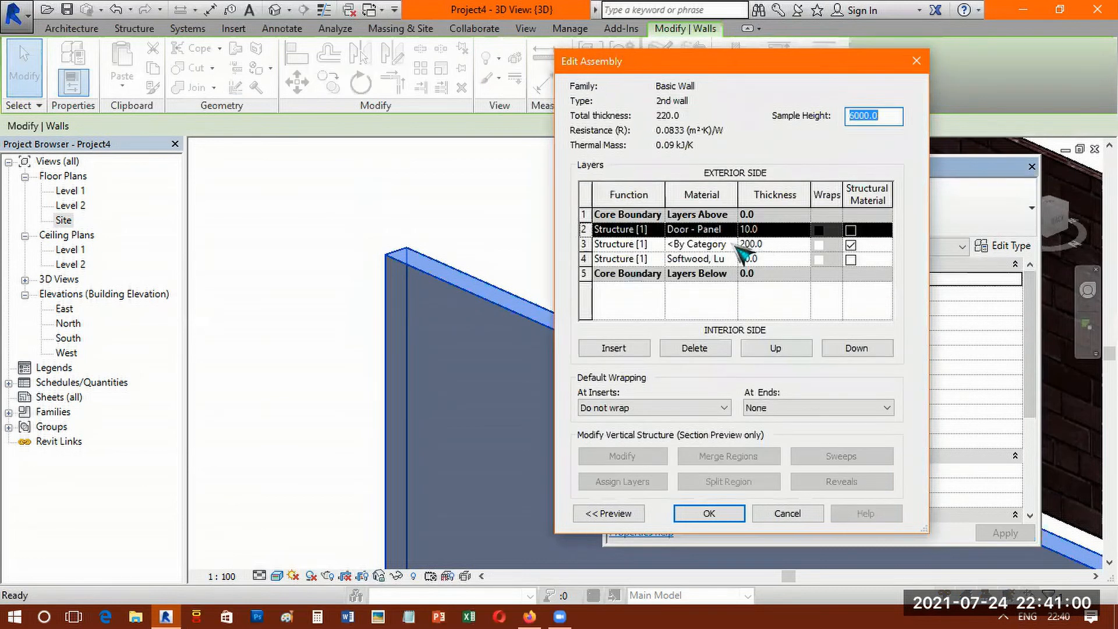
pyautogui.click(621, 515)
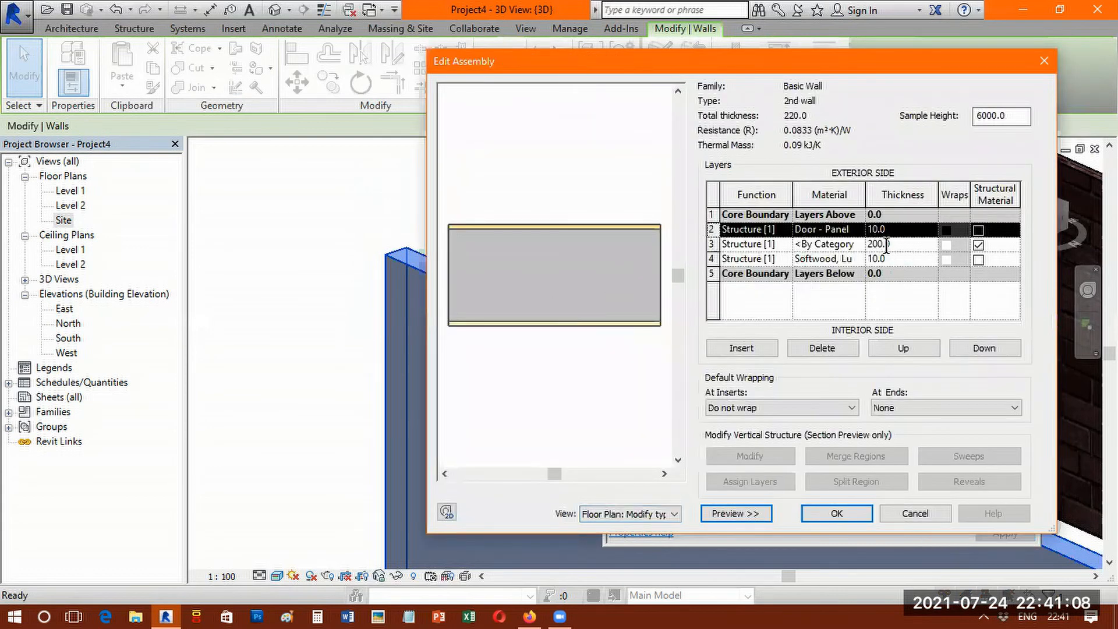
# - Examine the 200 mm core and the thin exterior and interior finish layers in the "2nd wall" assembly preview
pyautogui.click(886, 245)
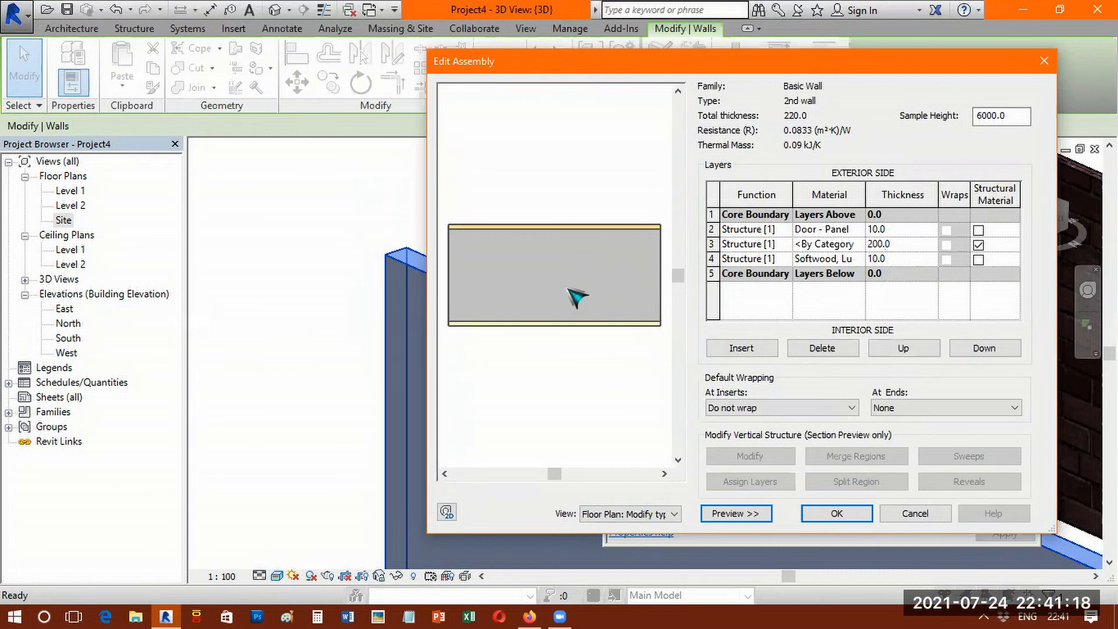
pyautogui.moveTo(597, 415)
pyautogui.mouseDown(button='middle')
pyautogui.moveTo(600, 369)
pyautogui.moveTo(604, 391)
pyautogui.moveTo(591, 405)
pyautogui.mouseUp(button='middle')
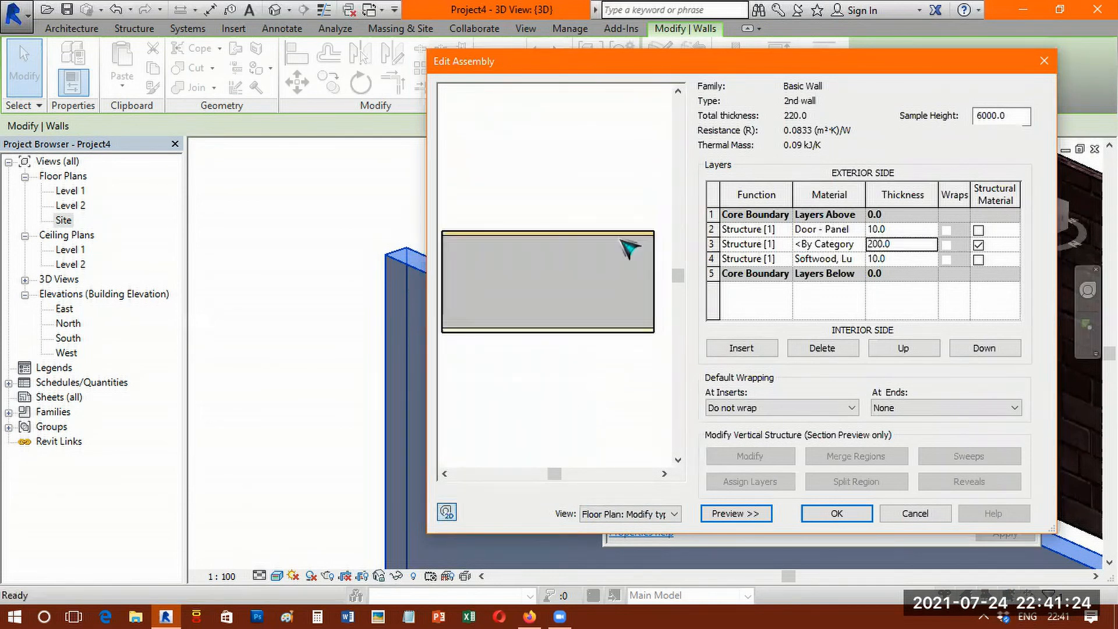
pyautogui.scroll(3, 487, 256)
pyautogui.scroll(1, 498, 259)
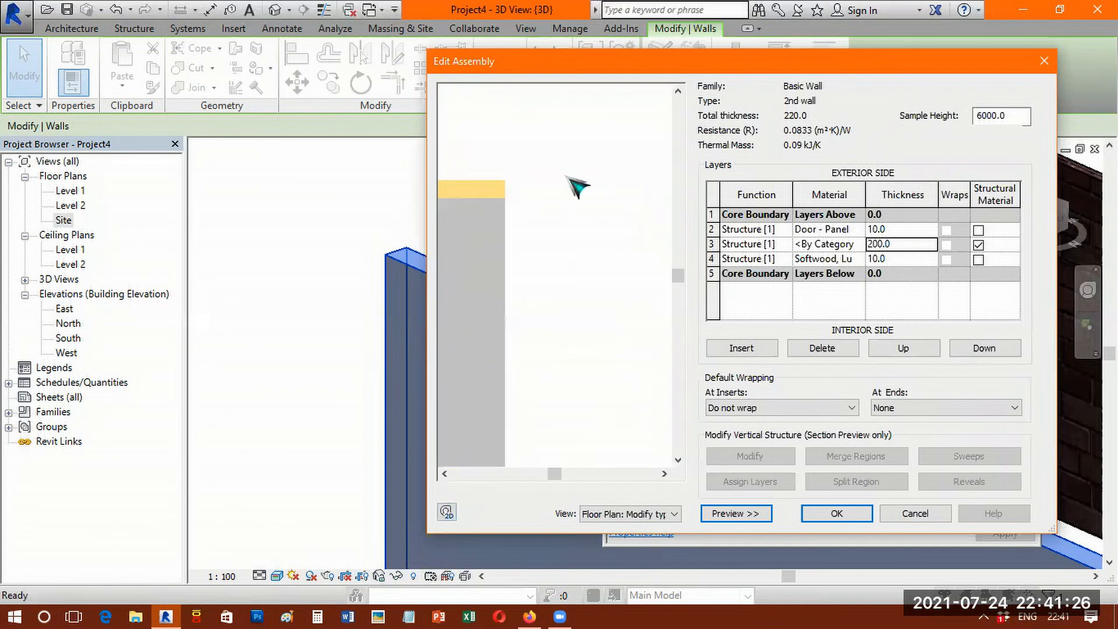
pyautogui.scroll(2, 556, 172)
pyautogui.moveTo(548, 296); pyautogui.dragTo(609, 219, button='middle')
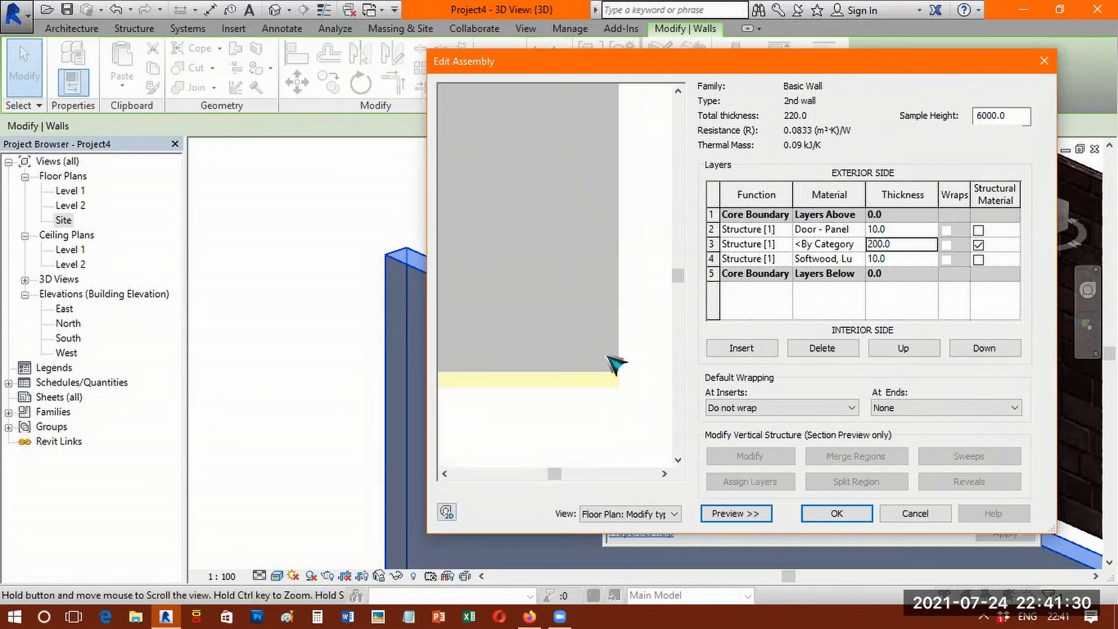
# - Close the "2nd wall" assembly and its properties, fit both walls in the 3D view and deselect the wall
pyautogui.click(854, 513)
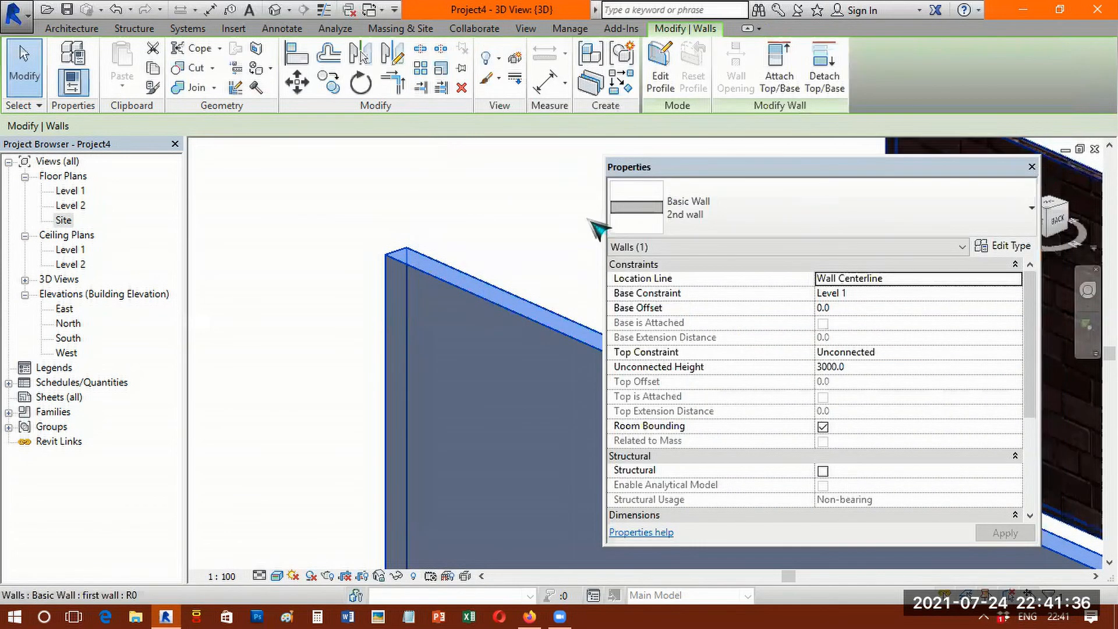
pyautogui.rightClick(590, 221)
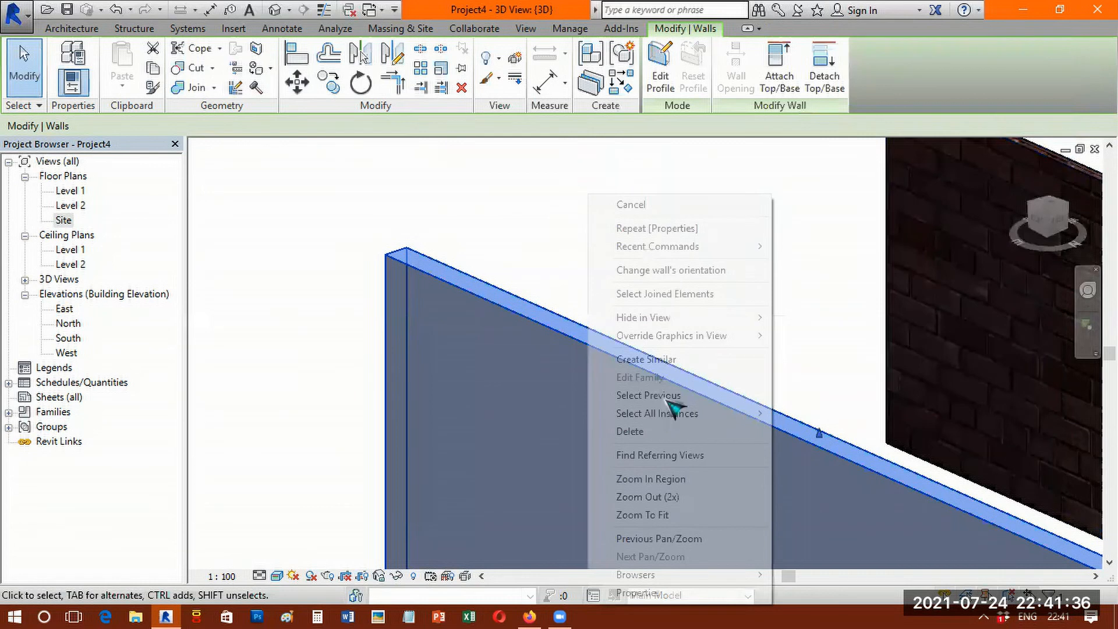
pyautogui.click(696, 518)
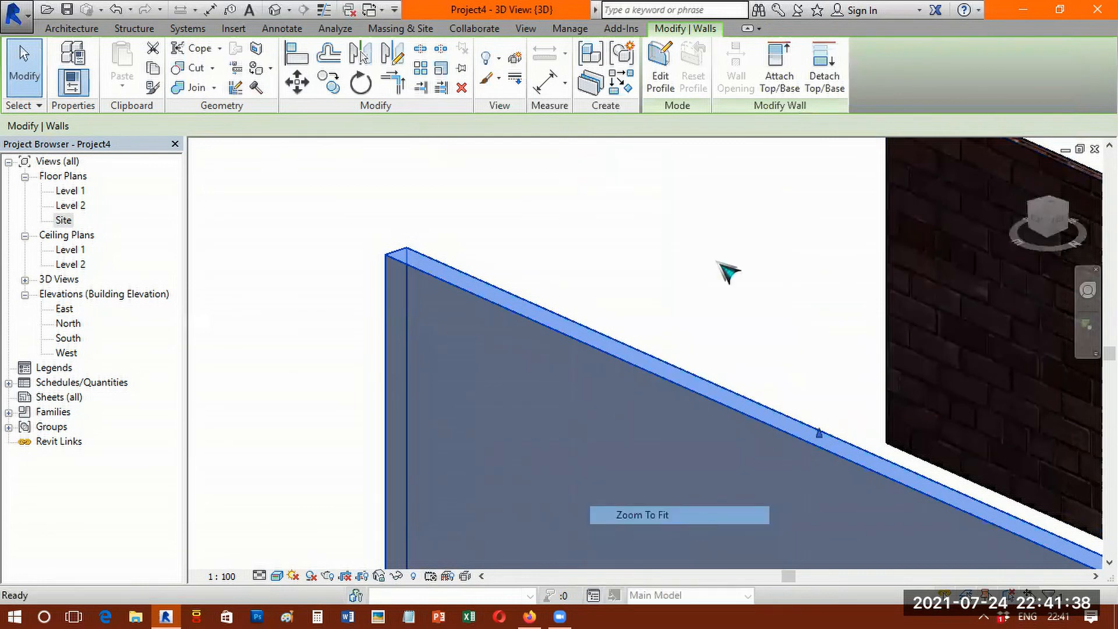
pyautogui.press('Escape')
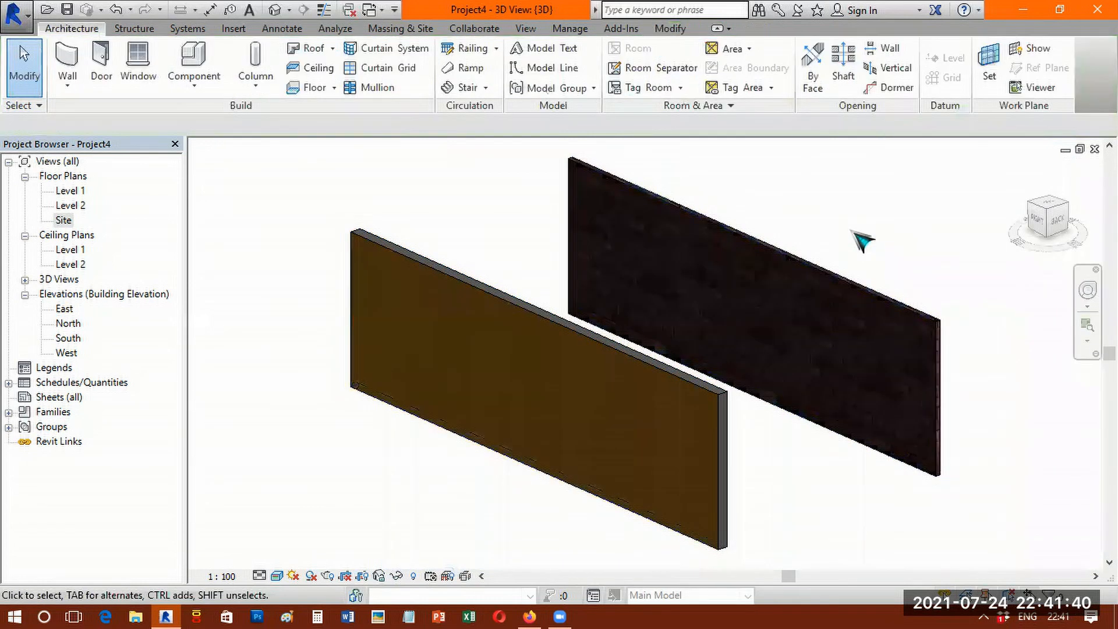